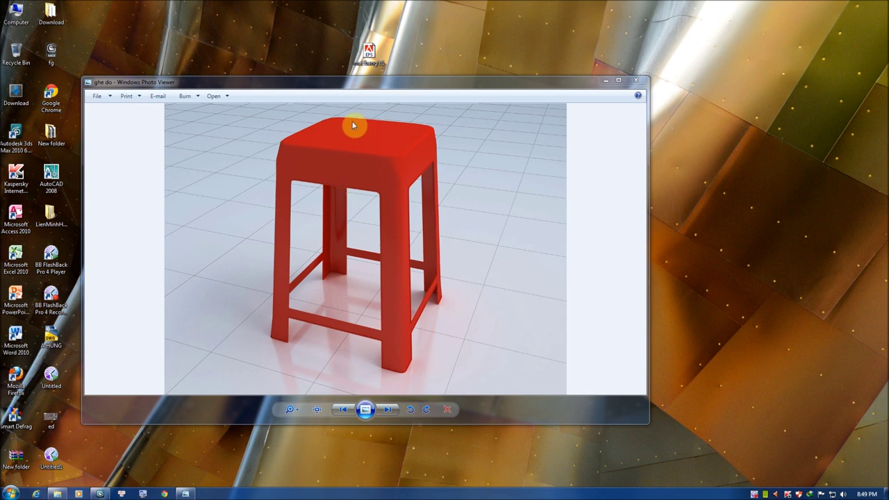
- Position the 'ghe do' red stool photo for study, then return to the empty 3ds Max scene
{"action": "mouse_move", "coordinate": [338, 83]}
{"action": "left_mouse_down"}
{"action": "mouse_move", "coordinate": [590, 86]}
{"action": "mouse_move", "coordinate": [578, 68]}
{"action": "left_mouse_up"}
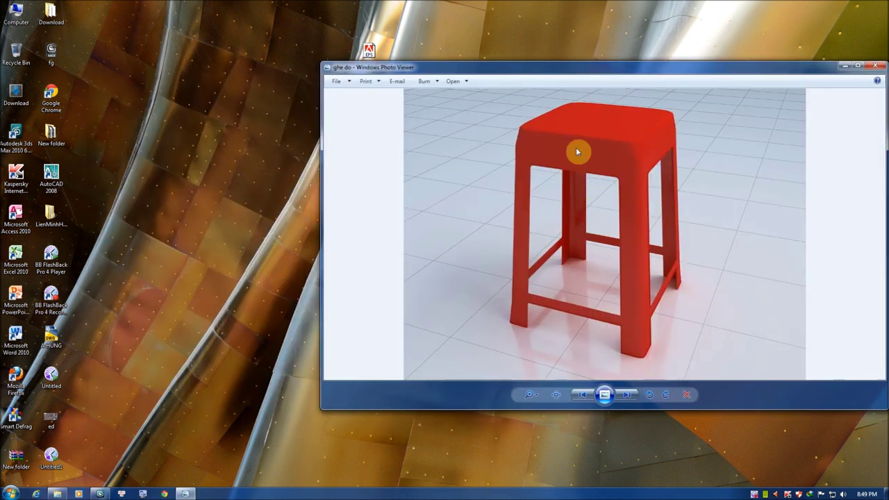
{"action": "mouse_move", "coordinate": [399, 52]}
{"action": "left_mouse_down"}
{"action": "mouse_move", "coordinate": [417, 10]}
{"action": "mouse_move", "coordinate": [448, 54]}
{"action": "left_mouse_up"}
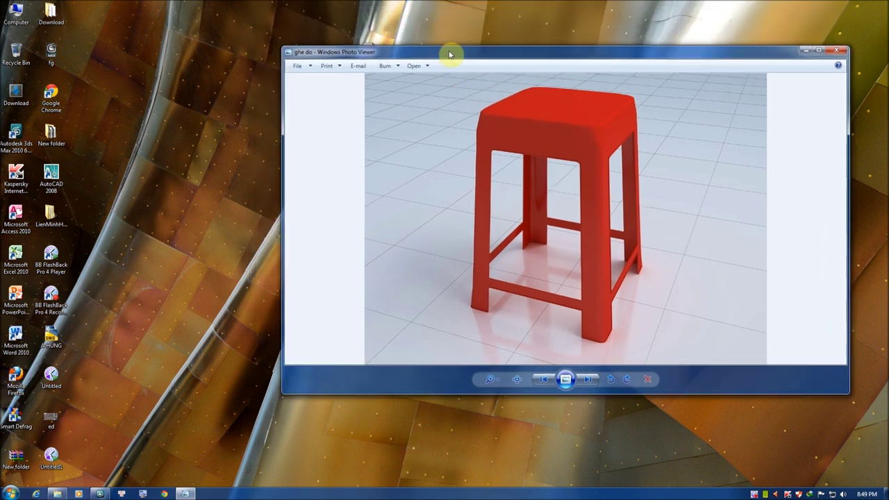
{"action": "left_click_drag", "start_coordinate": [504, 62], "coordinate": [507, 59]}
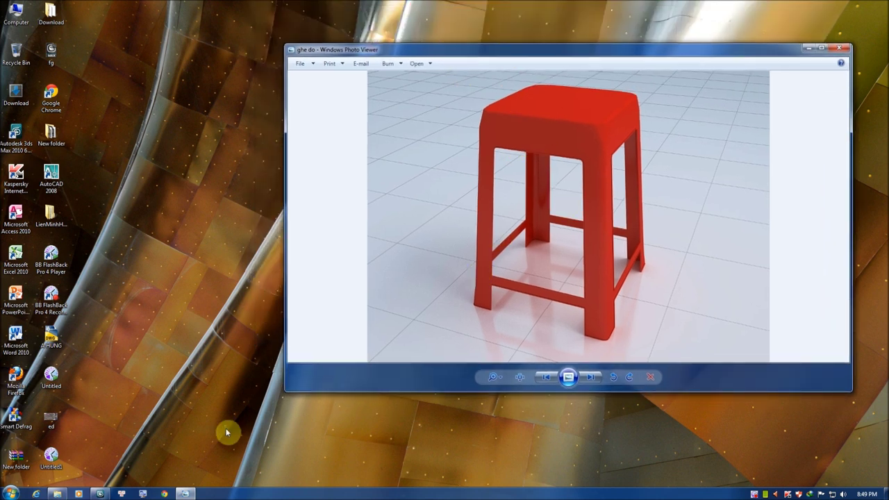
{"action": "left_click", "coordinate": [100, 494]}
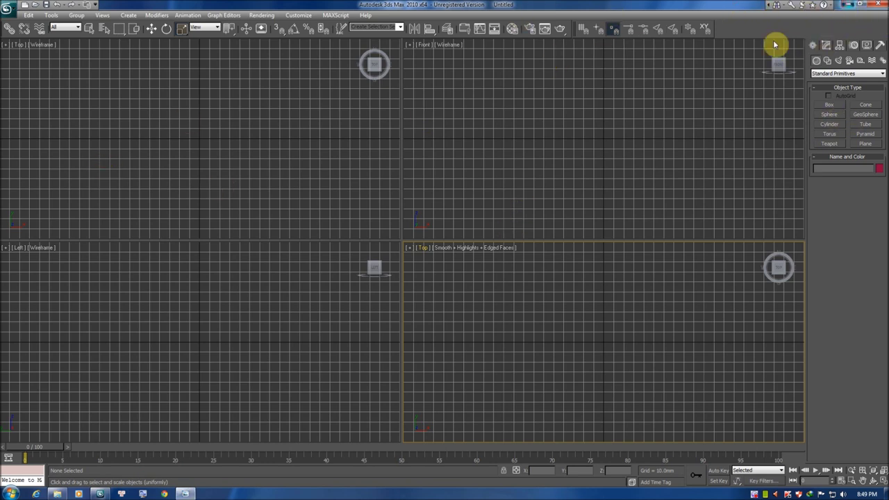
{"action": "left_click", "coordinate": [847, 4]}
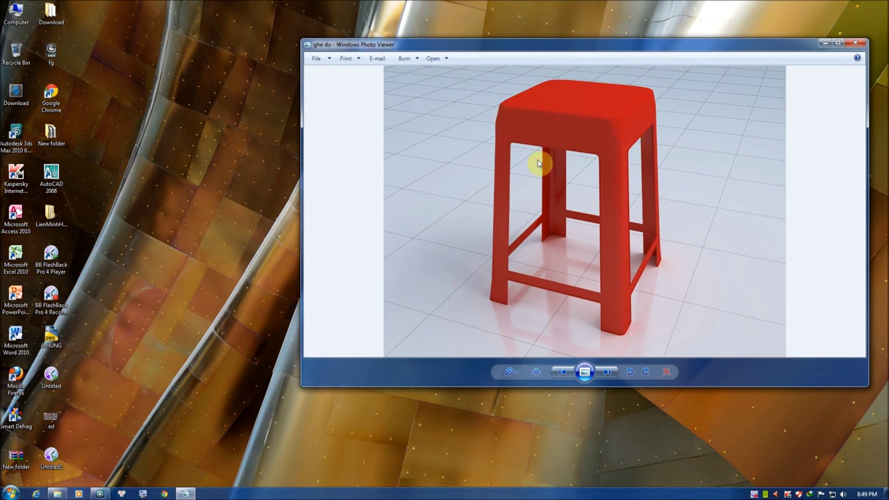
{"action": "left_click", "coordinate": [99, 494]}
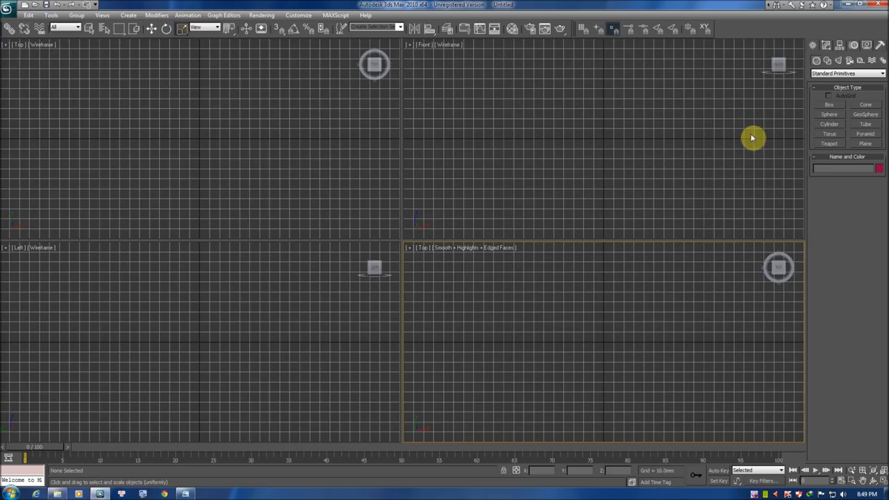
- Draw a box in the maximized Top viewport and view it in Perspective
{"action": "key", "text": "alt+w"}
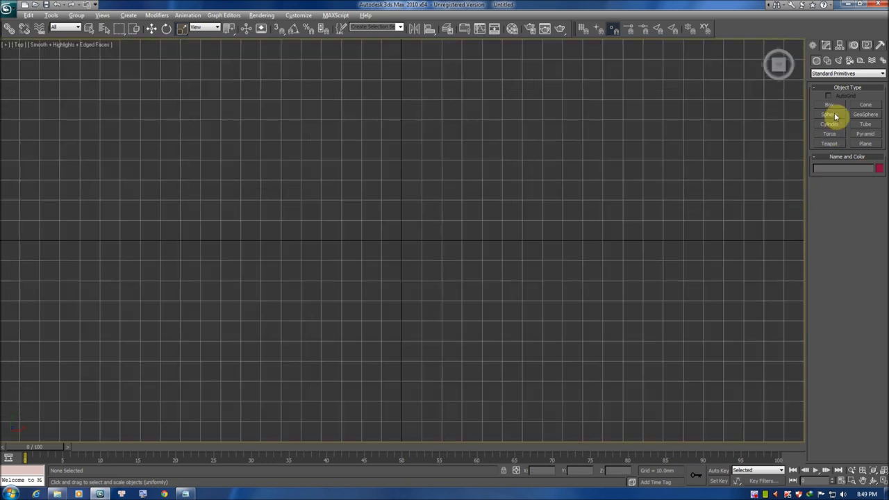
{"action": "left_click", "coordinate": [830, 105]}
{"action": "left_click_drag", "start_coordinate": [421, 182], "coordinate": [228, 400]}
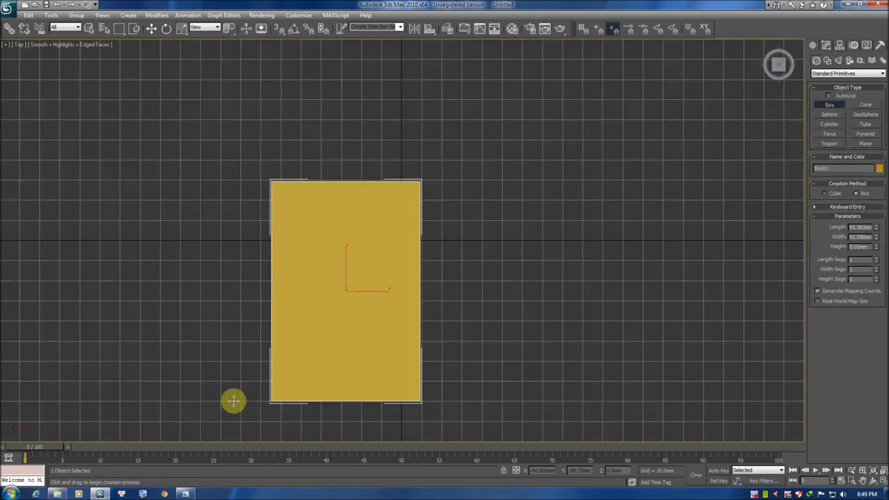
{"action": "left_click", "coordinate": [235, 346]}
{"action": "right_click", "coordinate": [238, 297]}
{"action": "key", "text": "p"}
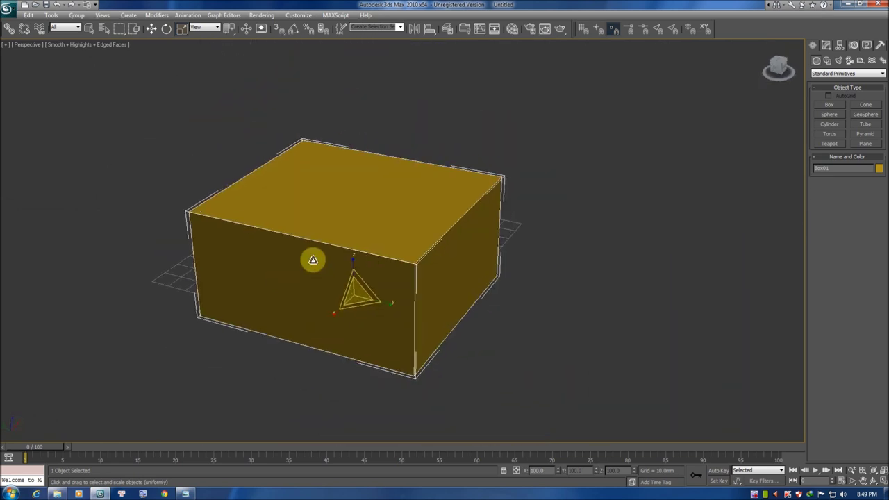
- Set the box to Length 320, Width 320 and Height 440 mm
{"action": "left_click", "coordinate": [826, 45]}
{"action": "type", "text": "100"}
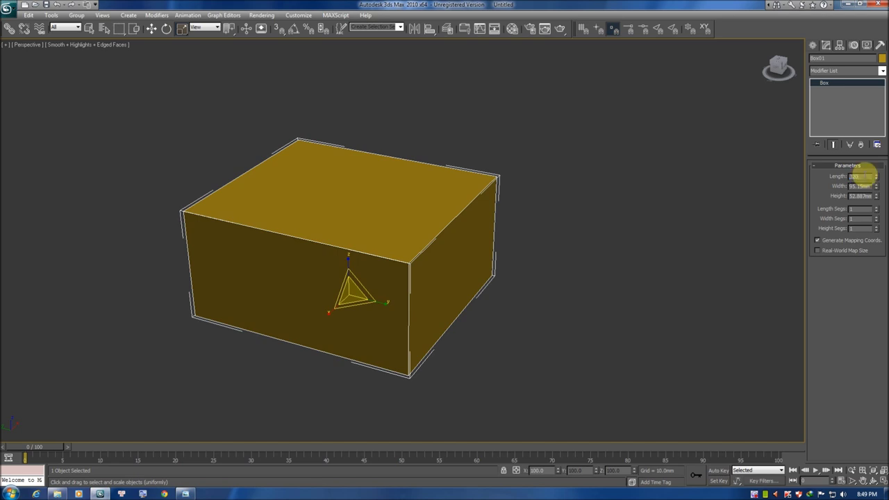
{"action": "key", "text": "Tab"}
{"action": "type", "text": "320"}
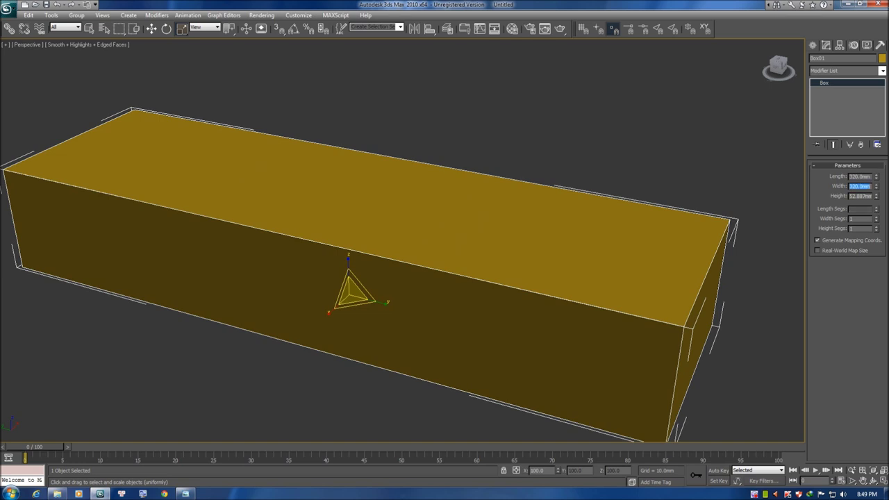
{"action": "key", "text": "Tab"}
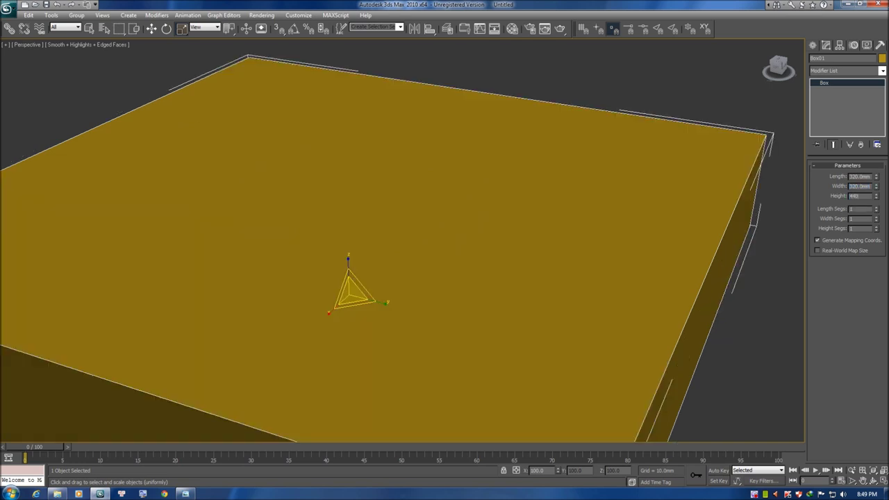
{"action": "key", "text": "Return"}
{"action": "scroll", "coordinate": [549, 217], "scroll_direction": "down", "scroll_amount": 5}
{"action": "scroll", "coordinate": [514, 230], "scroll_direction": "down", "scroll_amount": 2}
{"action": "mouse_move", "coordinate": [408, 233]}
{"action": "middle_mouse_down", "text": "alt"}
{"action": "mouse_move", "coordinate": [518, 225]}
{"action": "mouse_move", "coordinate": [308, 213]}
{"action": "mouse_move", "coordinate": [412, 218]}
{"action": "middle_mouse_up", "text": "alt"}
{"action": "scroll", "coordinate": [518, 224], "scroll_direction": "up", "scroll_amount": 4}
{"action": "right_click", "coordinate": [421, 217]}
{"action": "mouse_move", "coordinate": [448, 301]}
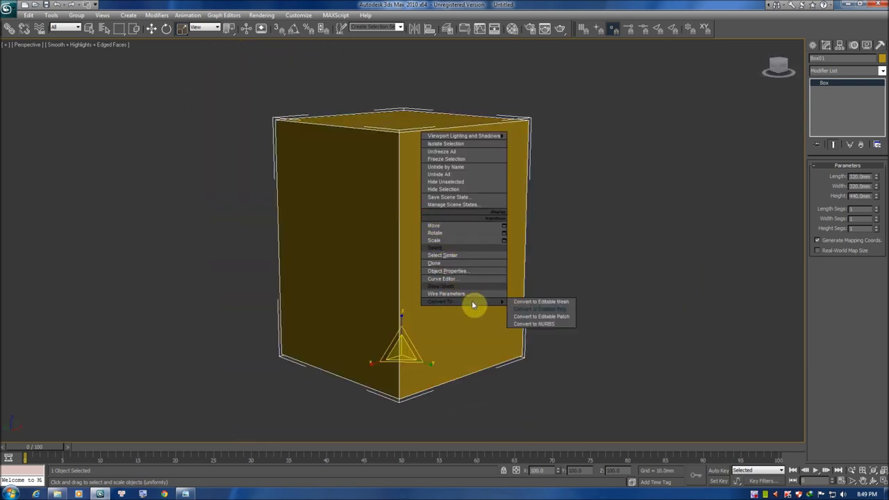
- Convert Box01 to an Editable Poly and select its top polygon
{"action": "left_click", "coordinate": [536, 309]}
{"action": "mouse_move", "coordinate": [546, 248]}
{"action": "middle_mouse_down", "text": "alt"}
{"action": "mouse_move", "coordinate": [431, 282]}
{"action": "mouse_move", "coordinate": [472, 254]}
{"action": "middle_mouse_up", "text": "alt"}
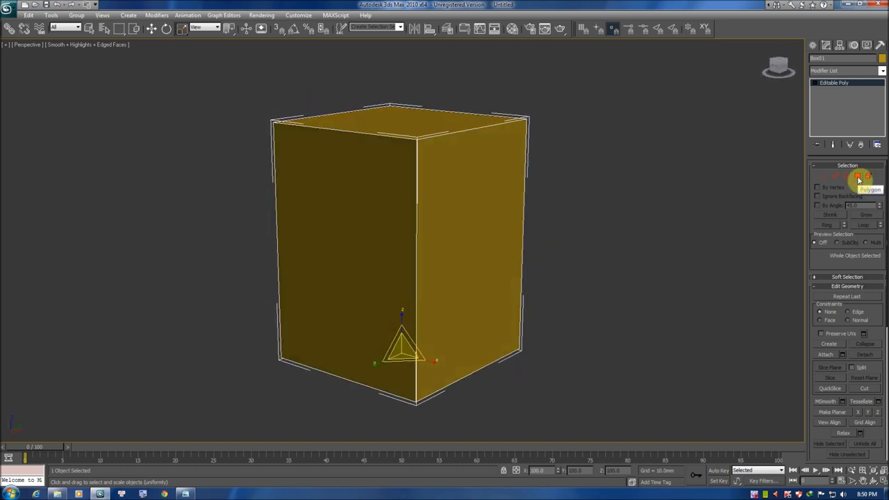
{"action": "left_click", "coordinate": [858, 178]}
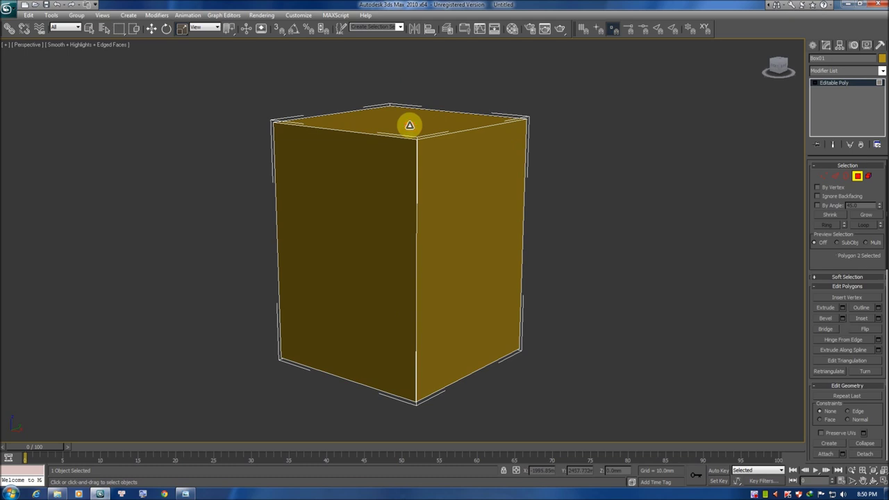
{"action": "left_click", "coordinate": [409, 126]}
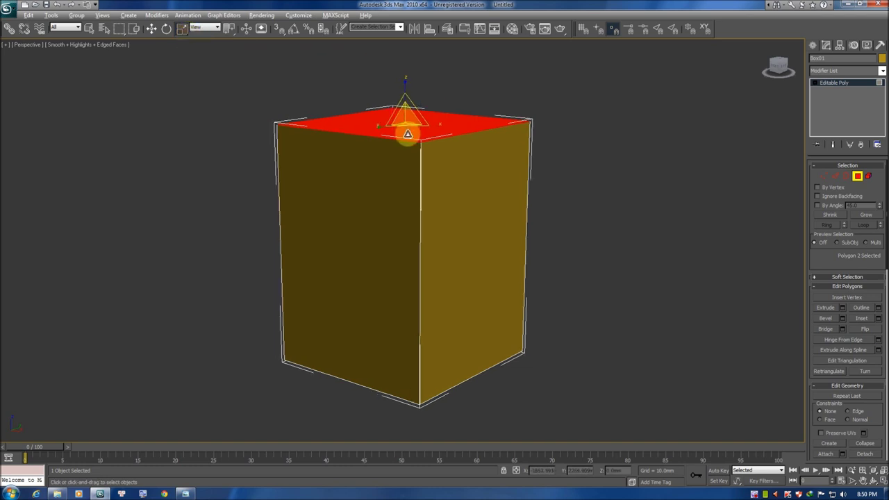
- Compare with the stool photo and scale the top polygon down to about 80%
{"action": "key", "text": "alt+Tab"}
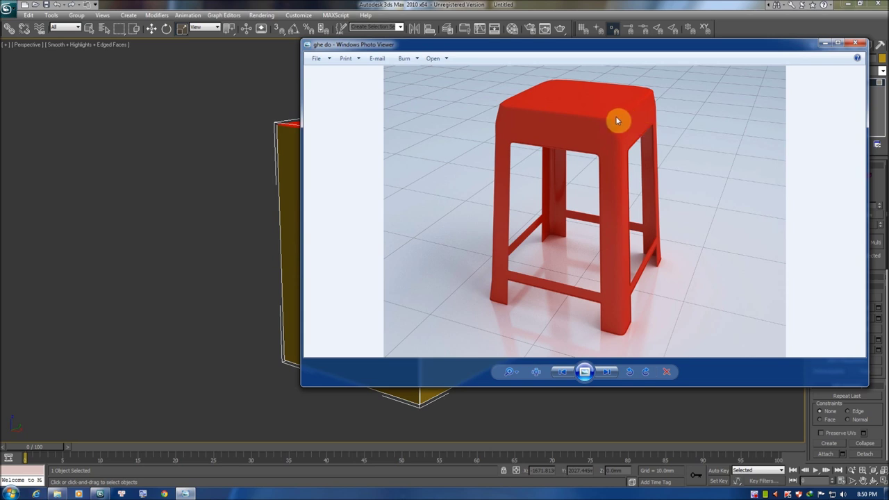
{"action": "key", "text": "alt+Tab"}
{"action": "left_click_drag", "start_coordinate": [405, 132], "coordinate": [414, 134]}
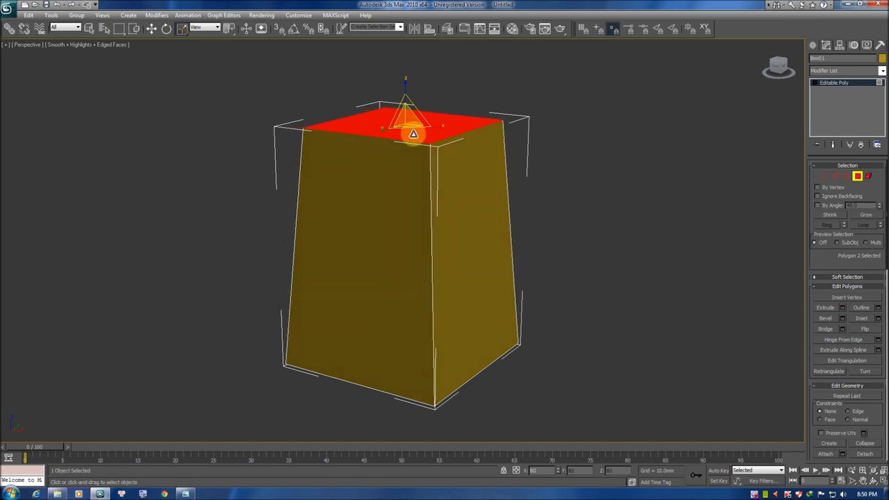
- Deselect the top face, exit Polygon mode and display the box in wireframe
{"action": "key", "text": "f"}
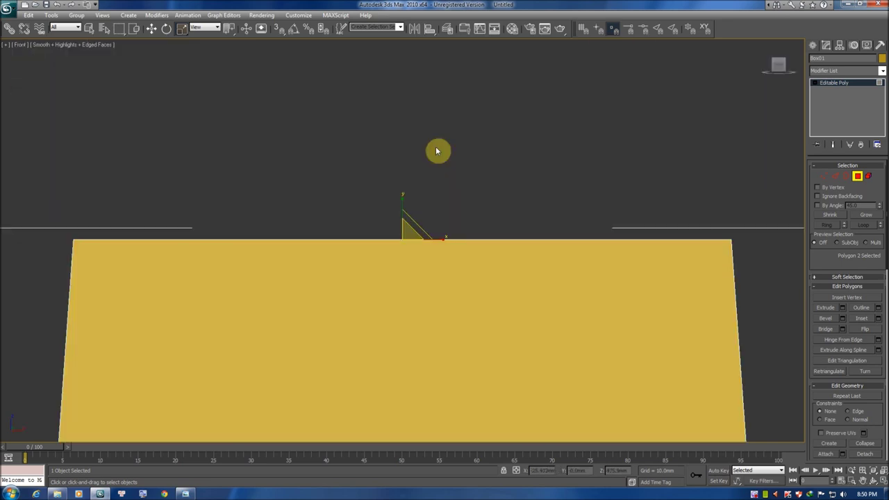
{"action": "scroll", "coordinate": [467, 160], "scroll_direction": "down", "scroll_amount": 3}
{"action": "left_click", "coordinate": [475, 174]}
{"action": "scroll", "coordinate": [480, 111], "scroll_direction": "down", "scroll_amount": 3}
{"action": "key", "text": "F3"}
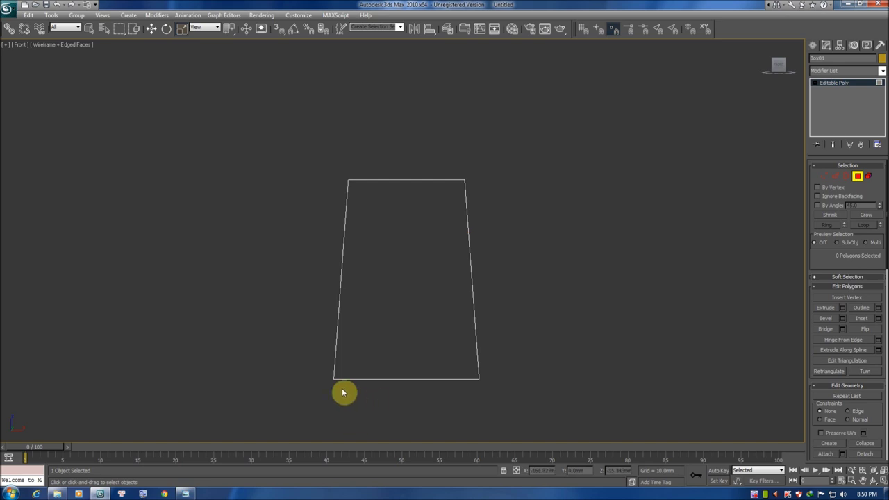
{"action": "left_click", "coordinate": [857, 178]}
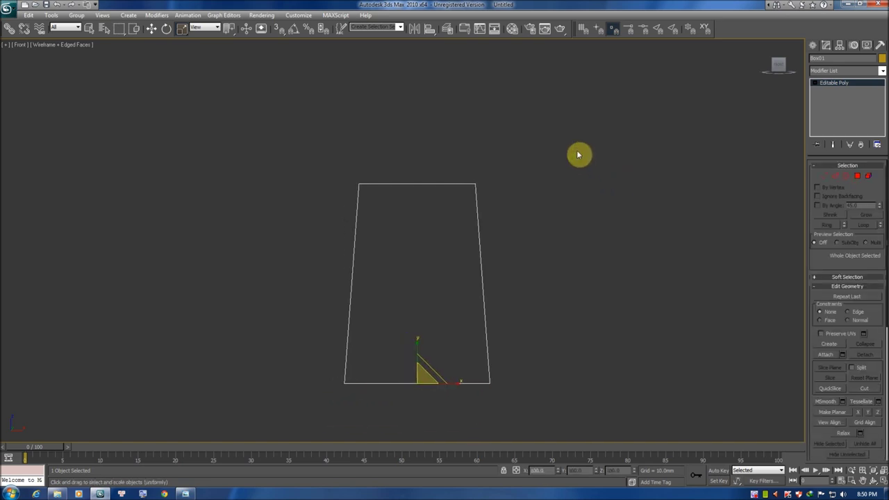
{"action": "key", "text": "F3"}
{"action": "key", "text": "p"}
{"action": "scroll", "coordinate": [546, 141], "scroll_direction": "up", "scroll_amount": 5}
{"action": "key", "text": "F3"}
{"action": "scroll", "coordinate": [544, 141], "scroll_direction": "down", "scroll_amount": 5}
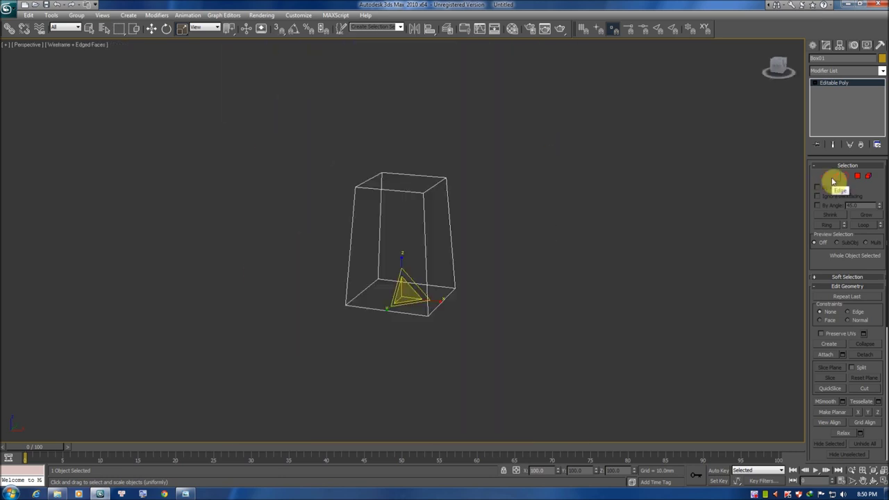
- Enter Edge mode and, in the framed Top view, select four edges to connect
{"action": "left_click", "coordinate": [834, 177]}
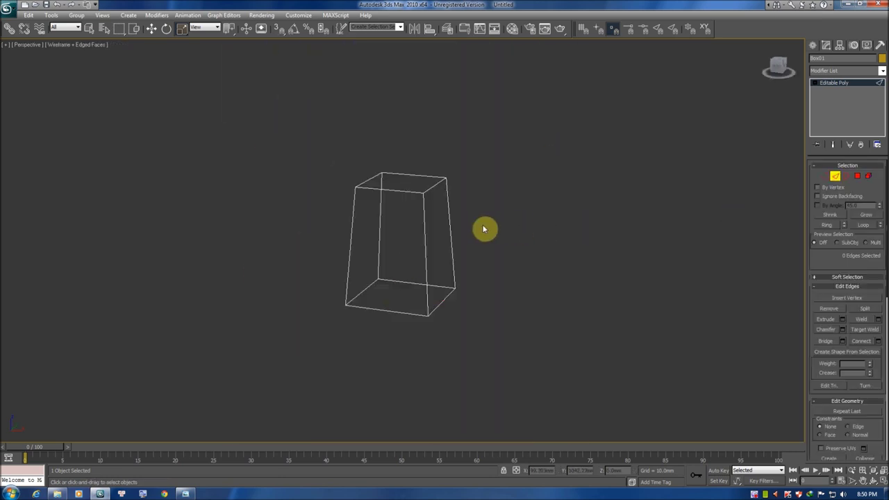
{"action": "mouse_move", "coordinate": [506, 224]}
{"action": "middle_mouse_down", "text": "alt"}
{"action": "mouse_move", "coordinate": [524, 219]}
{"action": "mouse_move", "coordinate": [469, 213]}
{"action": "mouse_move", "coordinate": [493, 214]}
{"action": "middle_mouse_up", "text": "alt"}
{"action": "key", "text": "f"}
{"action": "scroll", "coordinate": [498, 212], "scroll_direction": "down", "scroll_amount": 3}
{"action": "scroll", "coordinate": [486, 212], "scroll_direction": "down", "scroll_amount": 2}
{"action": "key", "text": "t"}
{"action": "key", "text": "z"}
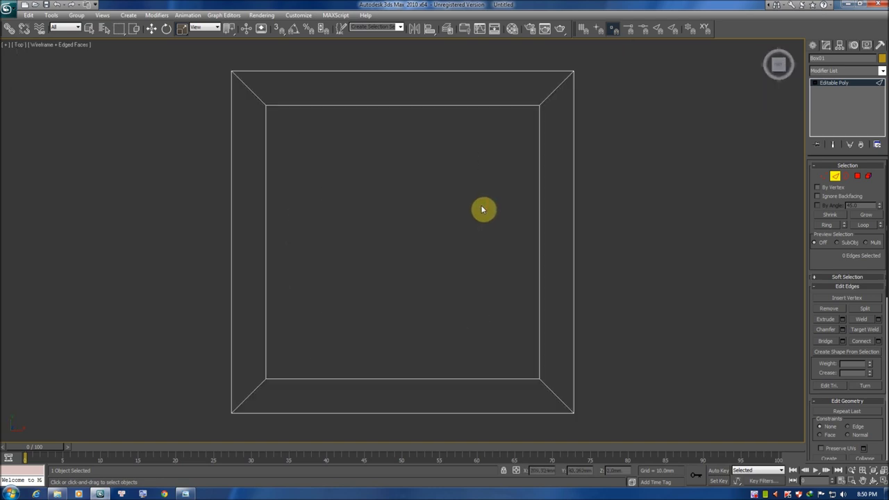
{"action": "scroll", "coordinate": [440, 170], "scroll_direction": "down", "scroll_amount": 3}
{"action": "left_click_drag", "start_coordinate": [432, 113], "coordinate": [376, 385]}
{"action": "left_click", "coordinate": [428, 102]}
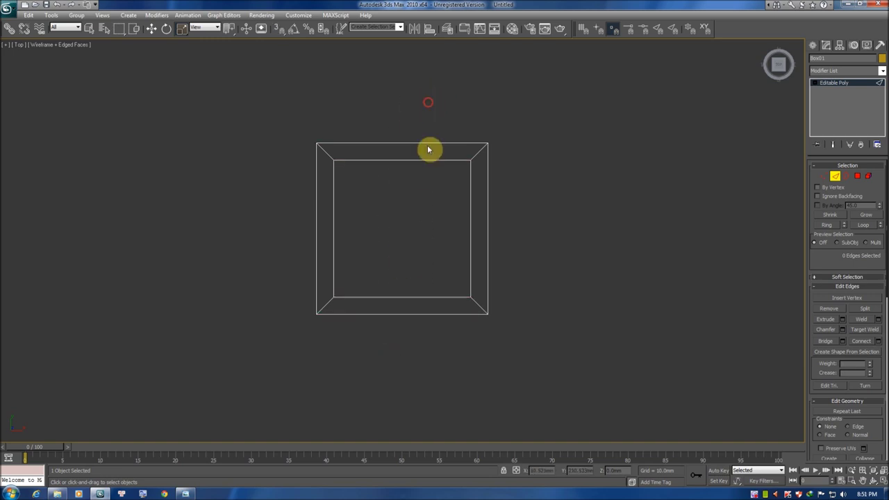
{"action": "left_click_drag", "start_coordinate": [428, 150], "coordinate": [379, 392]}
- Open Connect Edges settings and set 2 segments with pinch around 71
{"action": "key", "text": "F3"}
{"action": "key", "text": "ctrl+shift+e"}
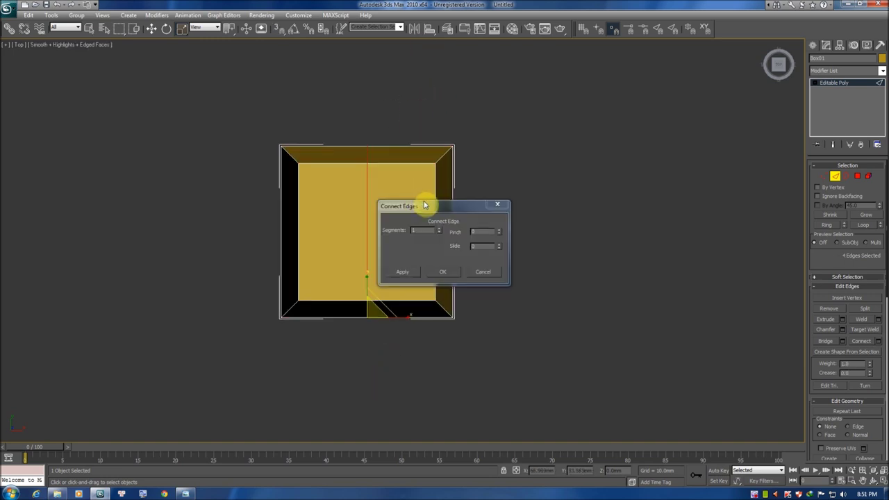
{"action": "left_click_drag", "start_coordinate": [425, 206], "coordinate": [627, 172]}
{"action": "key", "text": "F3"}
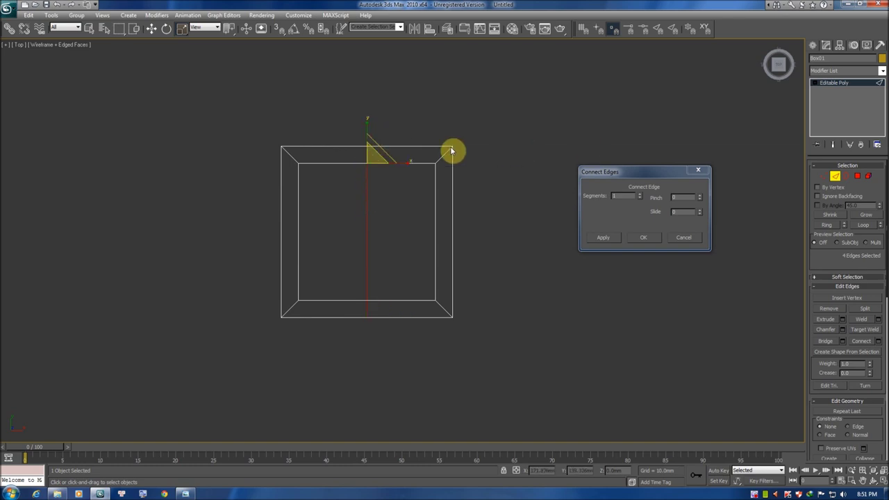
{"action": "left_click", "coordinate": [640, 194]}
{"action": "key", "text": "F3"}
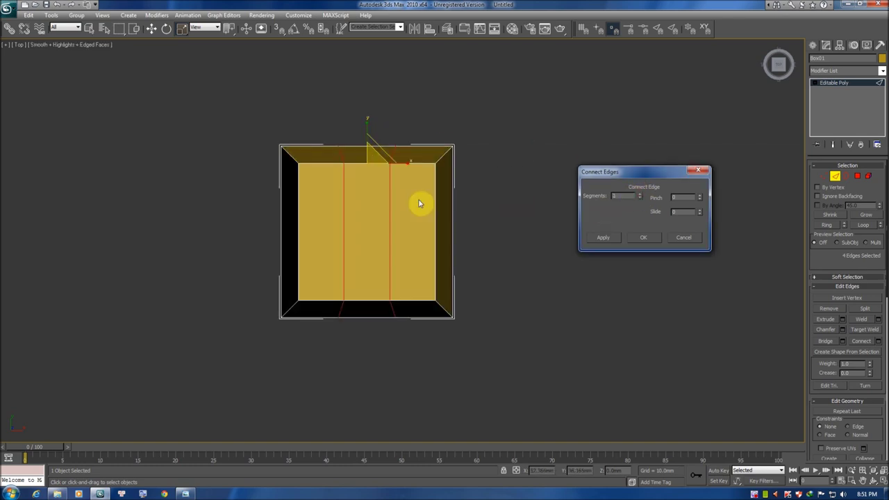
{"action": "left_click_drag", "start_coordinate": [701, 200], "coordinate": [703, 130]}
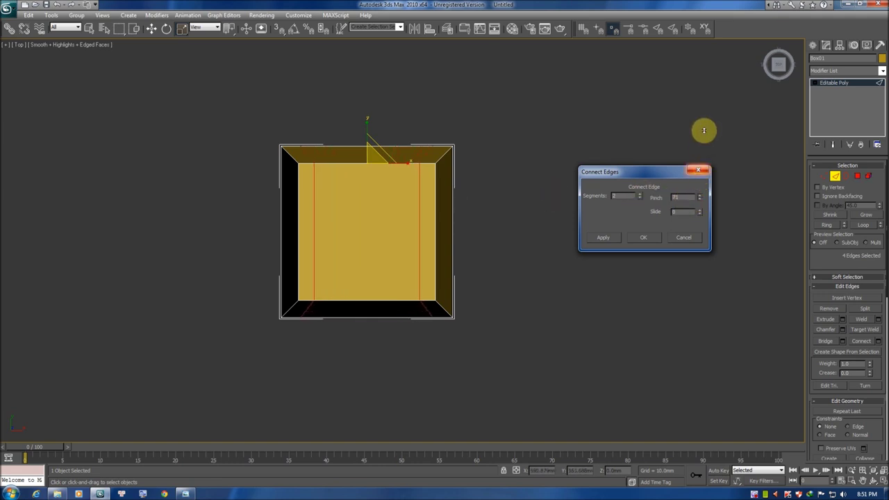
- Check the stool photo, set the pinch to 70 and commit the two side edges
{"action": "key", "text": "f"}
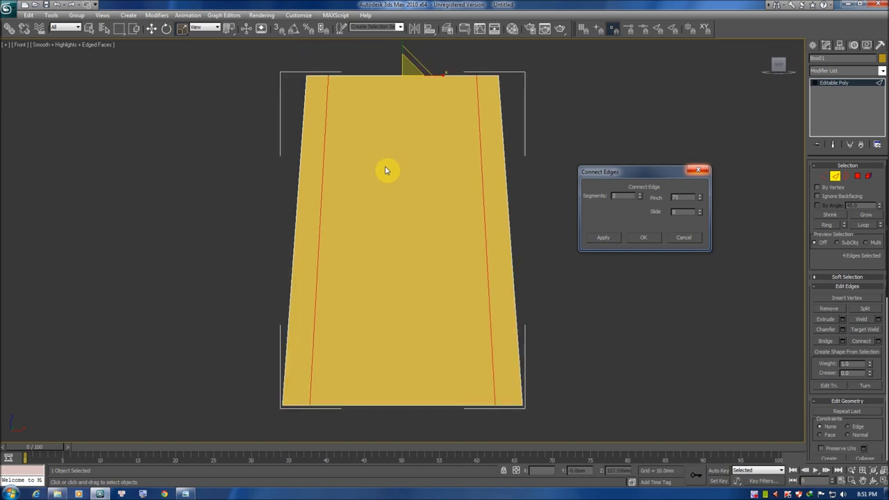
{"action": "key", "text": "F3"}
{"action": "key", "text": "F3"}
{"action": "key", "text": "F3"}
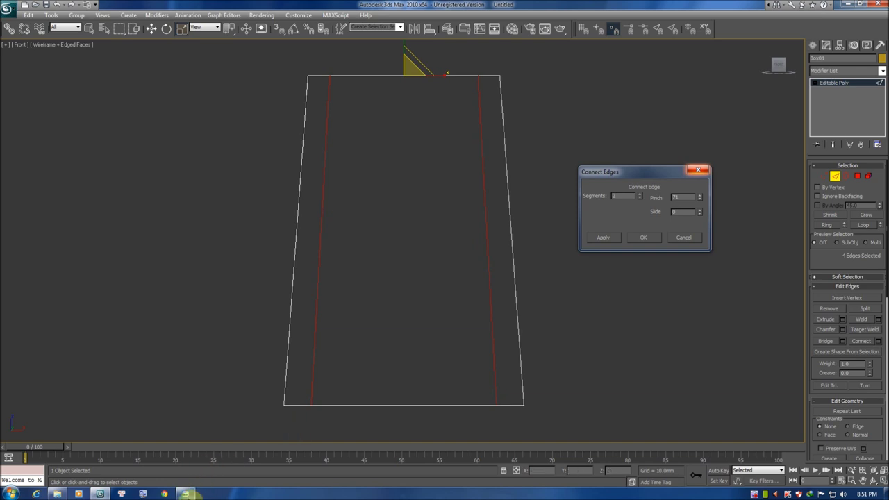
{"action": "left_click", "coordinate": [185, 493]}
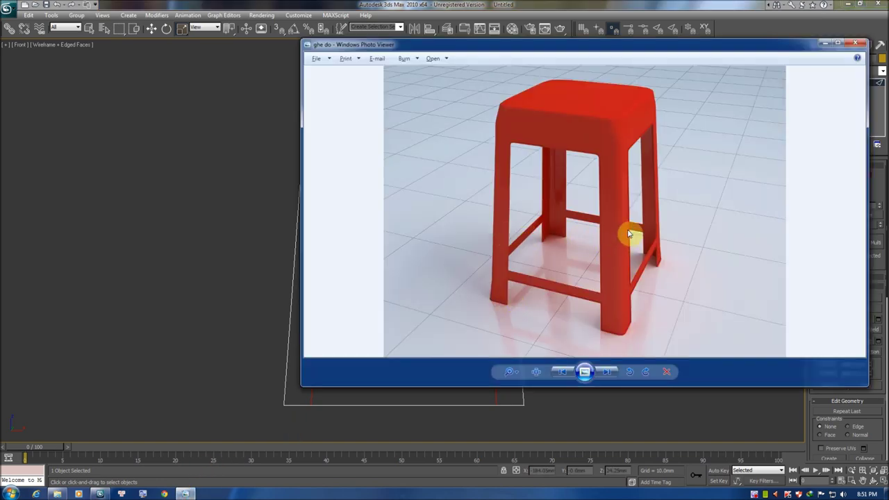
{"action": "key", "text": "alt+Tab"}
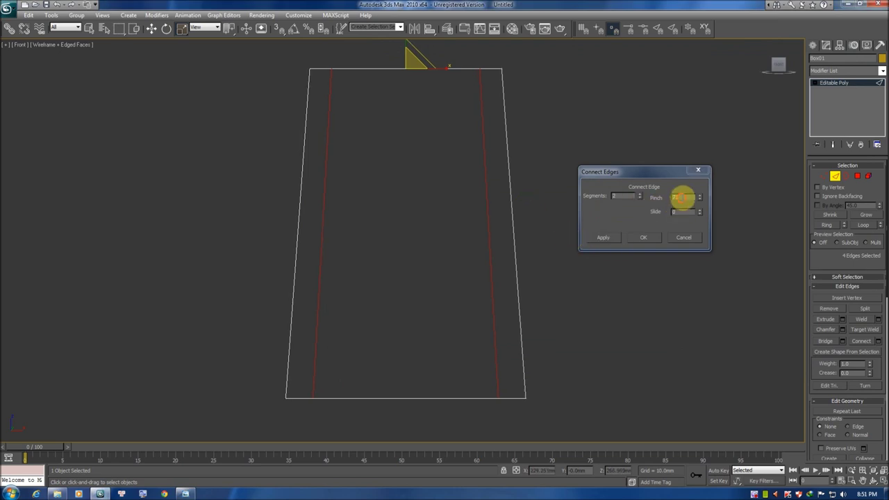
{"action": "left_click_drag", "start_coordinate": [683, 197], "coordinate": [662, 202]}
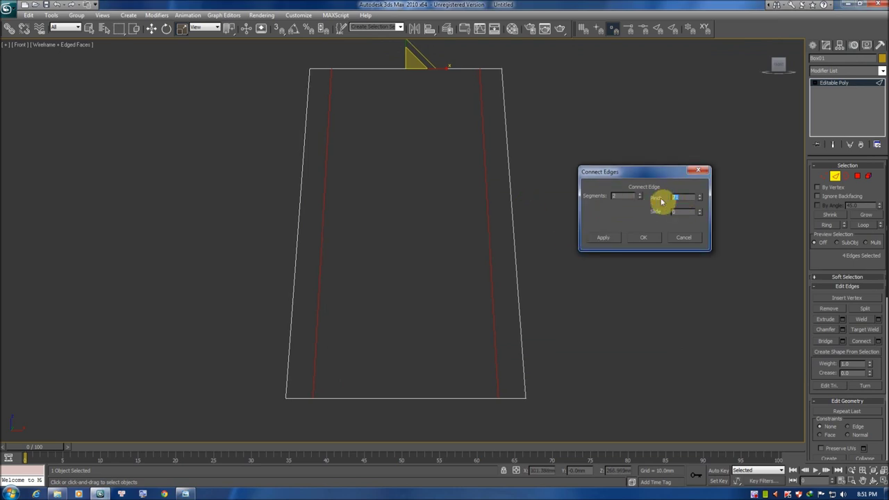
{"action": "left_click", "coordinate": [647, 239]}
- In the framed Top view, crossing-select the eight edges spanning the box's front and back
{"action": "key", "text": "l"}
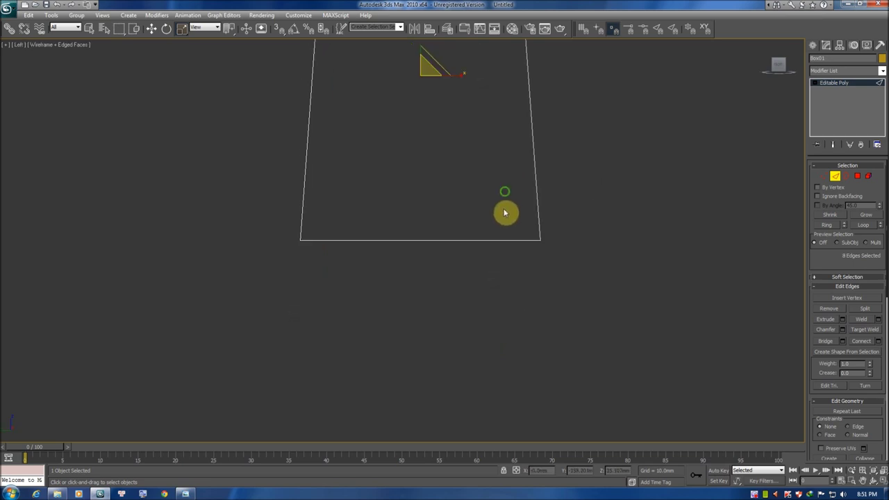
{"action": "key", "text": "t"}
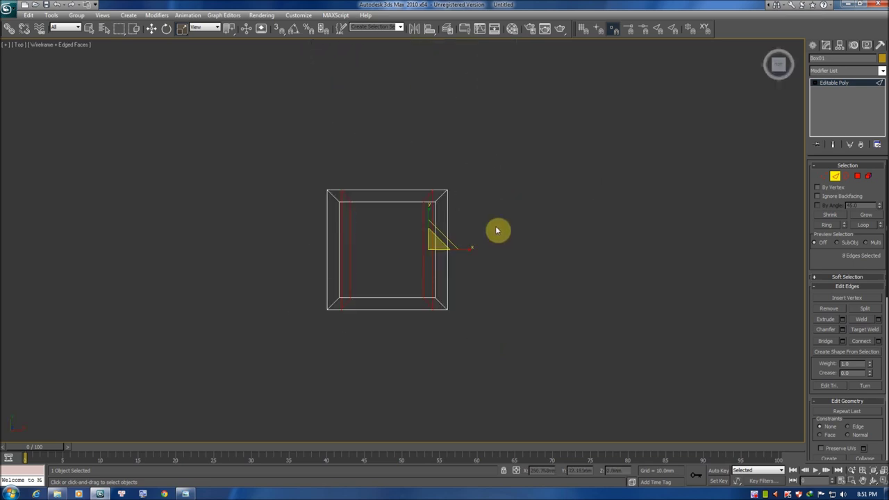
{"action": "key", "text": "z"}
{"action": "key", "text": "bracketright"}
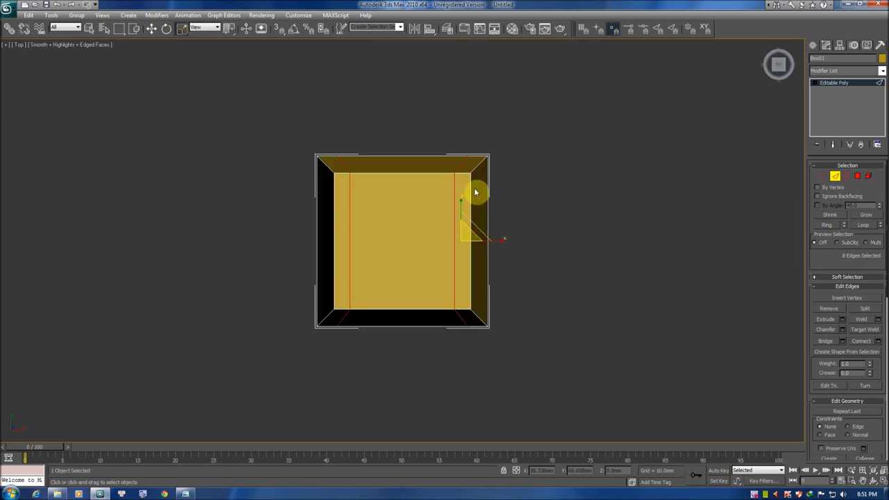
{"action": "left_click", "coordinate": [539, 226]}
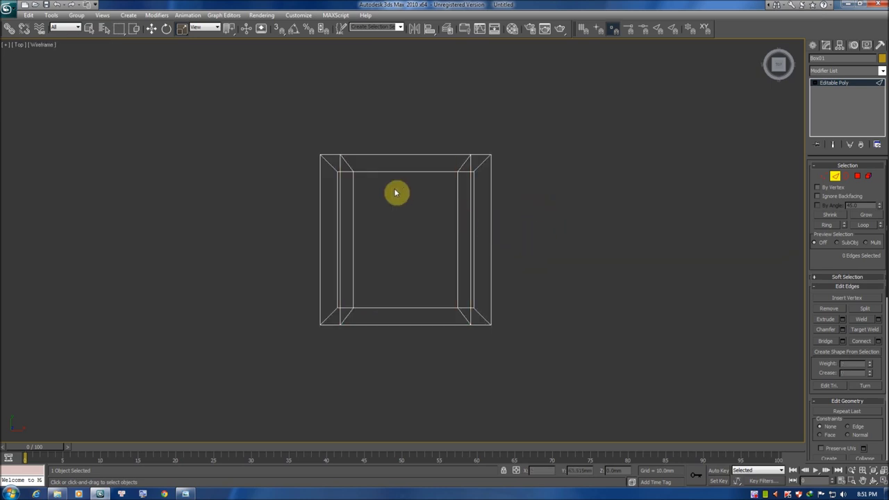
{"action": "key", "text": "F3"}
{"action": "key", "text": "F4"}
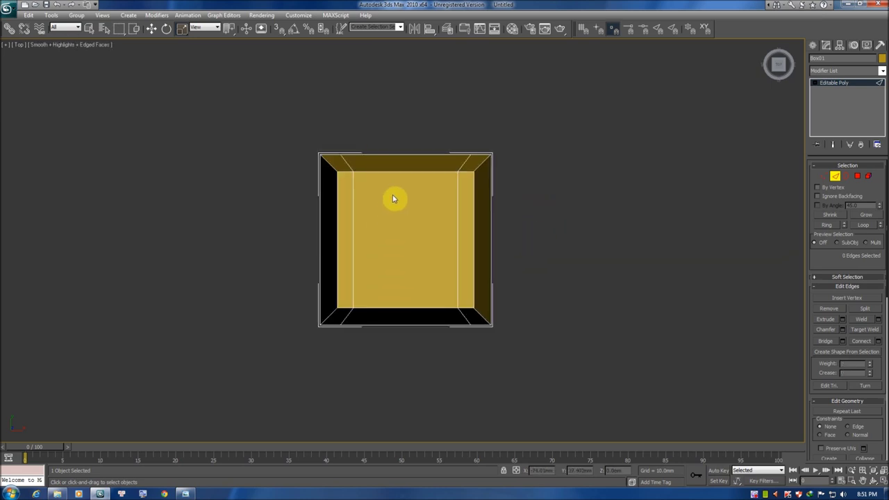
{"action": "left_click_drag", "start_coordinate": [546, 234], "coordinate": [195, 276]}
{"action": "key", "text": "F4"}
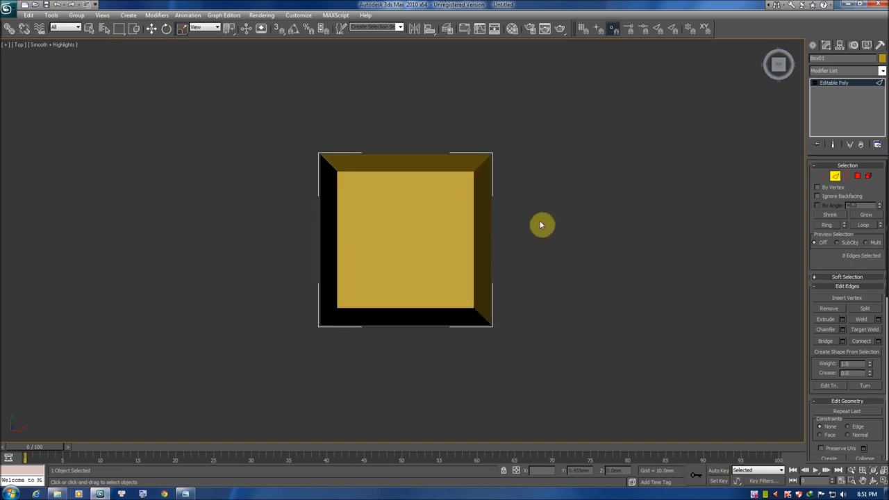
{"action": "key", "text": "F3"}
{"action": "key", "text": "F4"}
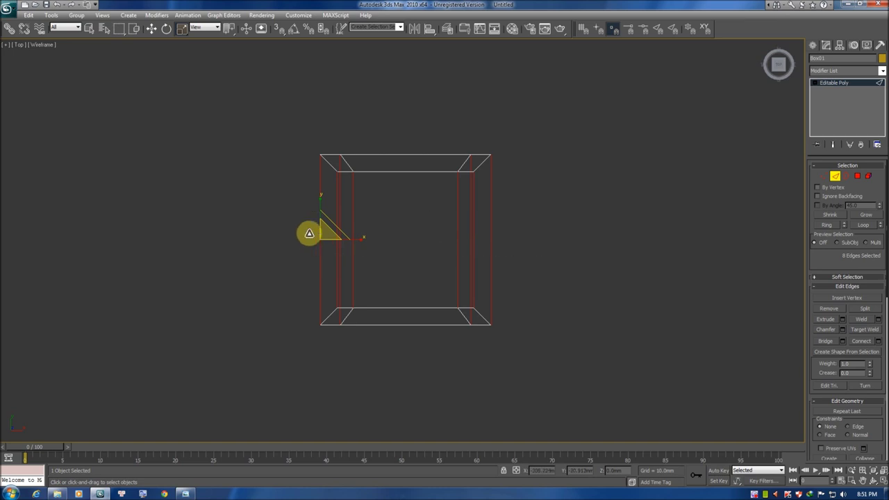
{"action": "right_click", "coordinate": [440, 235]}
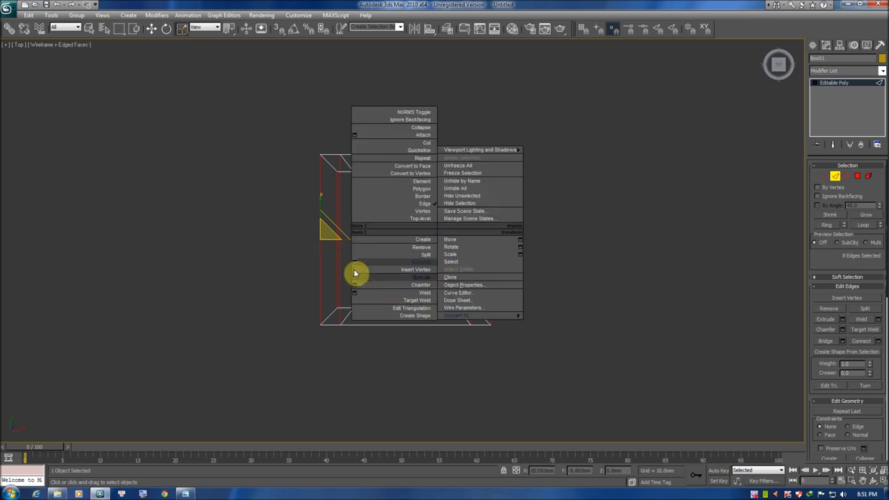
- Connect the selected front-back edges and inspect the new vertical edges in Perspective
{"action": "left_click", "coordinate": [357, 265]}
{"action": "left_click", "coordinate": [643, 236]}
{"action": "key", "text": "F4"}
{"action": "middle_click_drag", "start_coordinate": [521, 216], "coordinate": [512, 227]}
{"action": "key", "text": "p"}
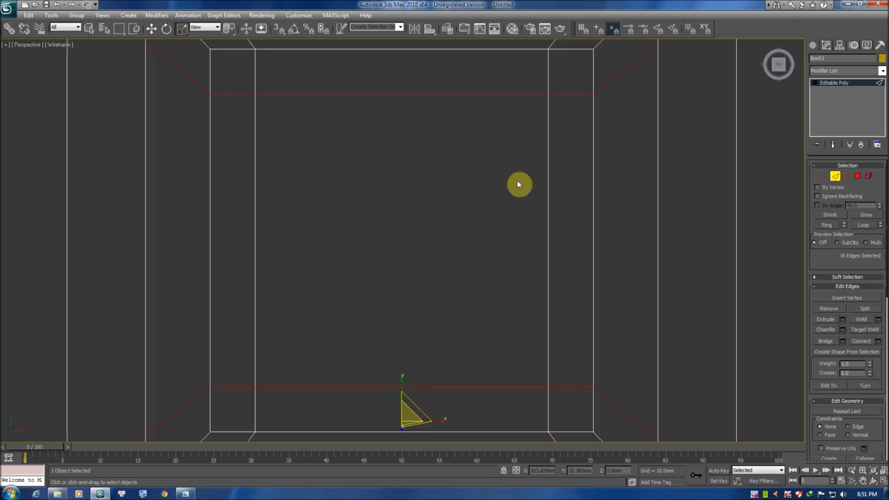
{"action": "key", "text": "F3"}
{"action": "mouse_move", "coordinate": [518, 185]}
{"action": "middle_mouse_down", "text": "alt"}
{"action": "mouse_move", "coordinate": [482, 201]}
{"action": "mouse_move", "coordinate": [492, 184]}
{"action": "mouse_move", "coordinate": [482, 188]}
{"action": "middle_mouse_up", "text": "alt"}
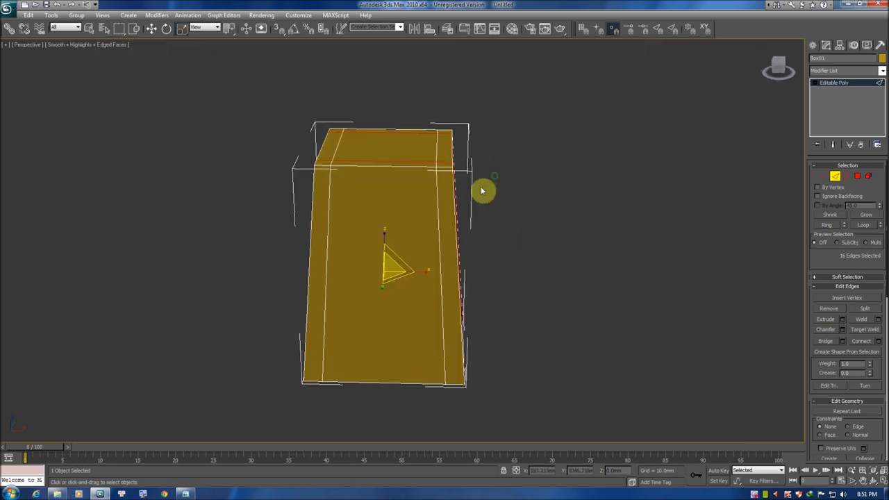
{"action": "key", "text": "F4"}
{"action": "mouse_move", "coordinate": [510, 229]}
{"action": "middle_mouse_down", "text": "alt"}
{"action": "mouse_move", "coordinate": [415, 232]}
{"action": "mouse_move", "coordinate": [487, 236]}
{"action": "mouse_move", "coordinate": [540, 227]}
{"action": "middle_mouse_up", "text": "alt"}
{"action": "left_click", "coordinate": [546, 230]}
{"action": "mouse_move", "coordinate": [458, 209]}
{"action": "middle_mouse_down", "text": "alt"}
{"action": "mouse_move", "coordinate": [407, 229]}
{"action": "mouse_move", "coordinate": [468, 228]}
{"action": "mouse_move", "coordinate": [536, 213]}
{"action": "middle_mouse_up", "text": "alt"}
- Select the vertical edges in Front view and connect them with Pinch 60
{"action": "key", "text": "f"}
{"action": "key", "text": "F3"}
{"action": "left_click_drag", "start_coordinate": [201, 258], "coordinate": [563, 151]}
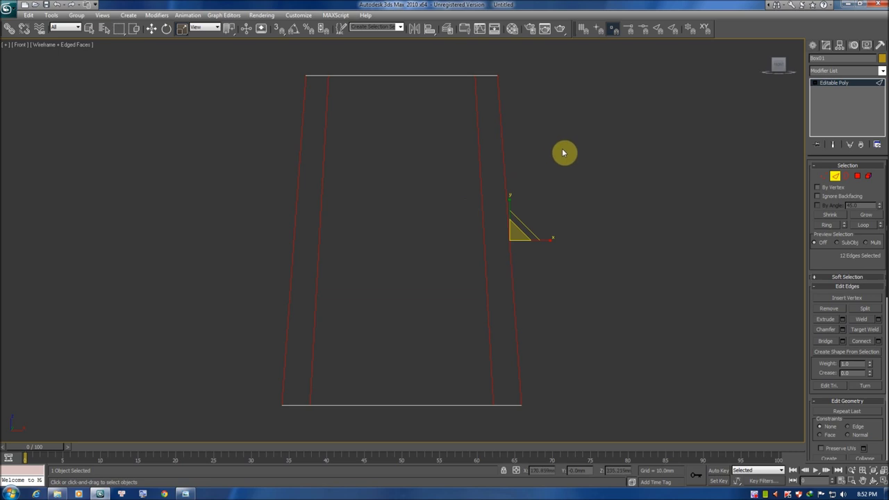
{"action": "left_click_drag", "start_coordinate": [590, 185], "coordinate": [116, 294]}
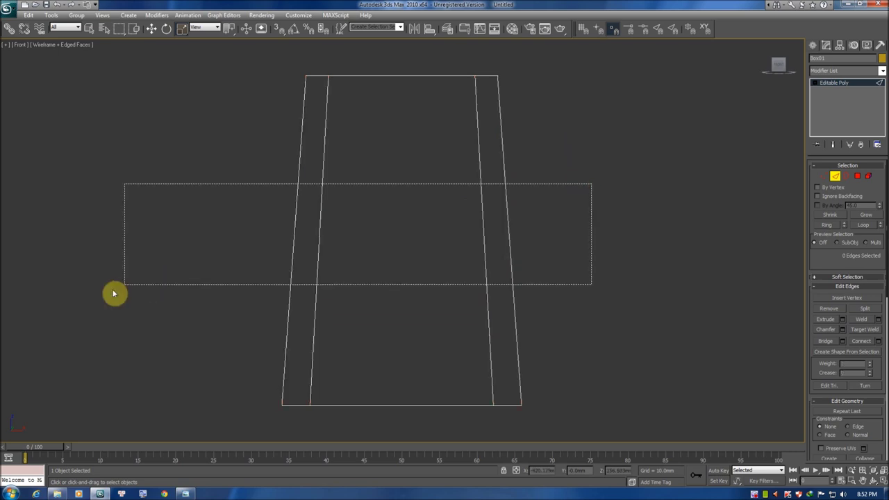
{"action": "right_click", "coordinate": [418, 235]}
{"action": "left_click", "coordinate": [335, 262]}
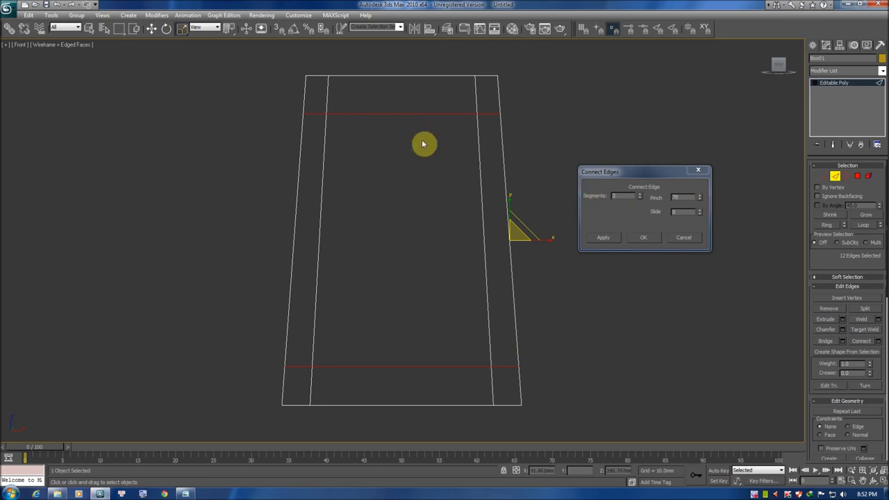
{"action": "left_click", "coordinate": [699, 203]}
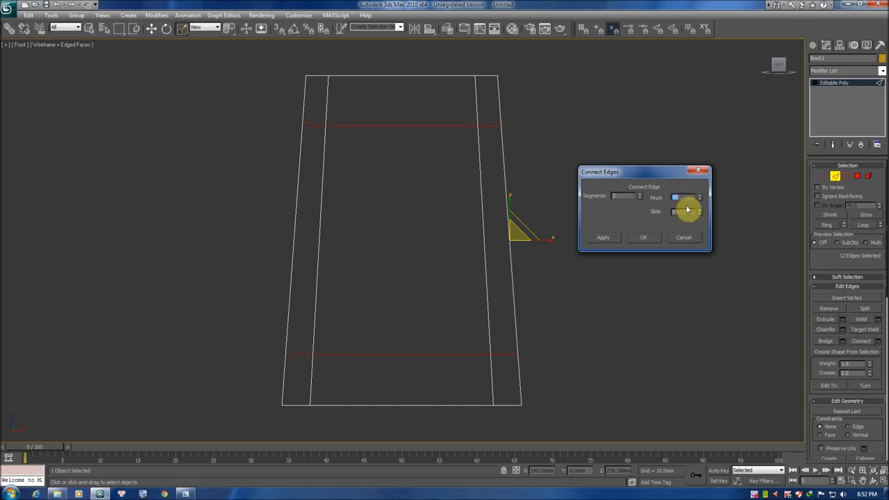
{"action": "left_click", "coordinate": [645, 237]}
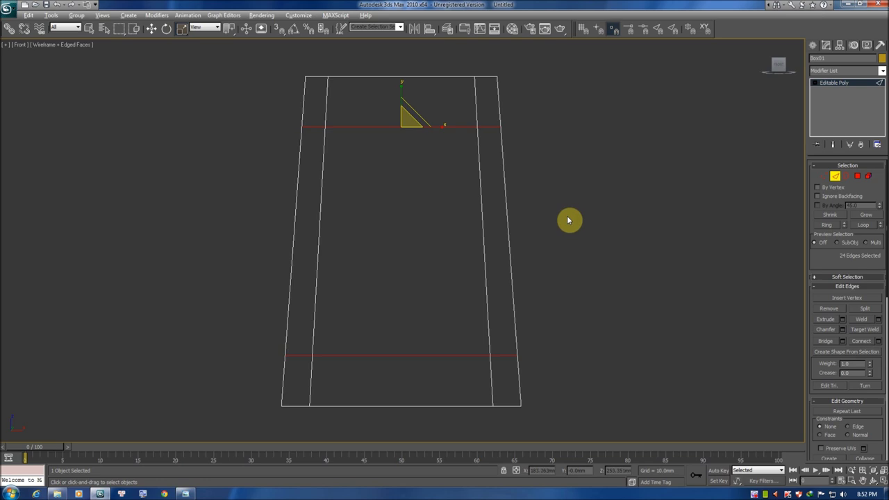
{"action": "key", "text": "alt+Tab"}
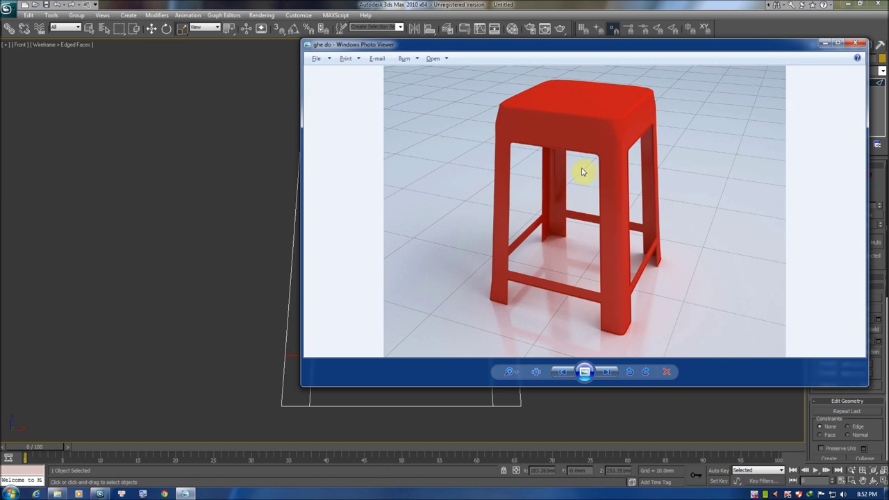
- Close the reference photo and select the bottom-band vertical edges for Connect
{"action": "key", "text": "alt+F4"}
{"action": "key", "text": "alt+Tab"}
{"action": "key", "text": "alt+Tab"}
{"action": "left_click", "coordinate": [621, 347]}
{"action": "left_click_drag", "start_coordinate": [356, 359], "coordinate": [235, 349]}
{"action": "right_click", "coordinate": [345, 345]}
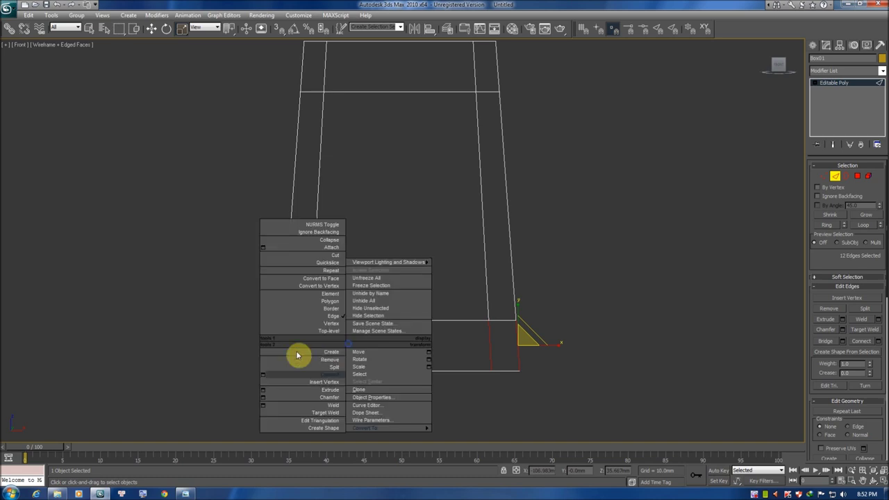
{"action": "left_click", "coordinate": [264, 377]}
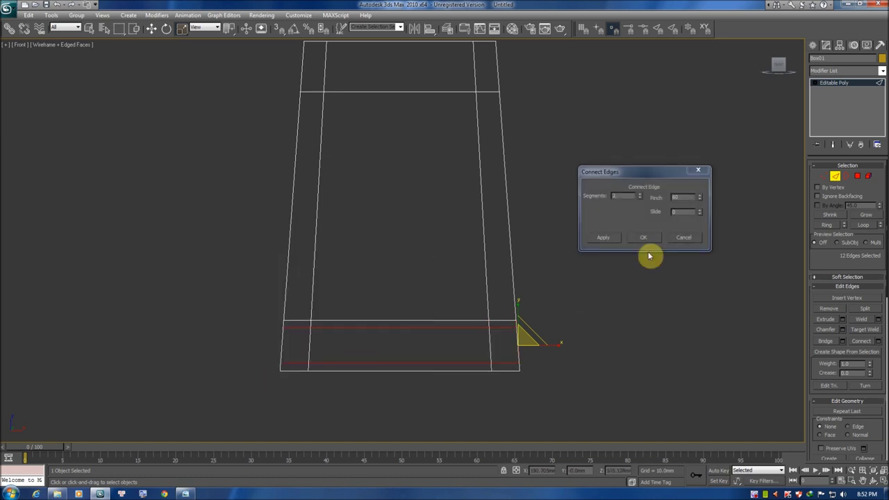
- Connect them with 1 segment and Slide 44, placing the new edge just above the base
{"action": "left_click", "coordinate": [640, 200]}
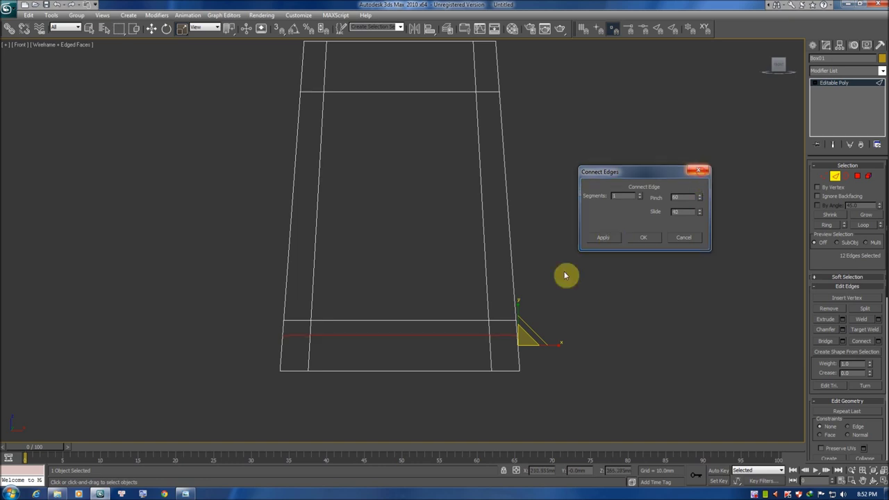
{"action": "key", "text": "alt+Tab"}
{"action": "key", "text": "alt+Tab"}
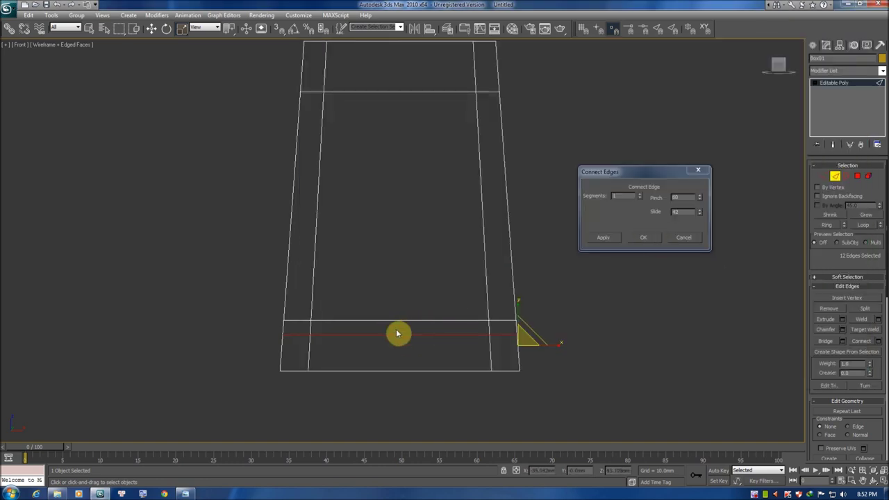
{"action": "left_click", "coordinate": [650, 243]}
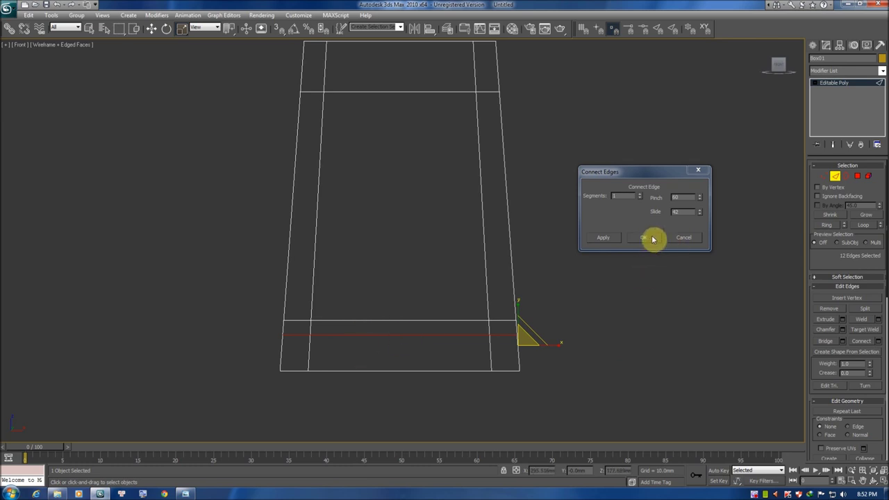
{"action": "left_click_drag", "start_coordinate": [699, 214], "coordinate": [699, 213]}
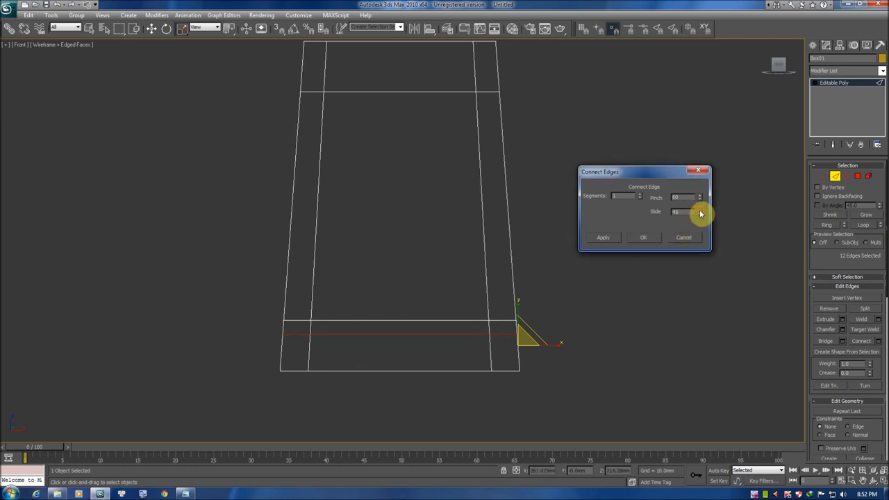
{"action": "left_click", "coordinate": [640, 240]}
{"action": "key", "text": "F3"}
{"action": "key", "text": "p"}
{"action": "scroll", "coordinate": [521, 241], "scroll_direction": "down", "scroll_amount": 3}
- Orbit above the box, clear the edge selection and return to plain shaded display
{"action": "mouse_move", "coordinate": [521, 242]}
{"action": "middle_mouse_down", "text": "alt"}
{"action": "mouse_move", "coordinate": [395, 266]}
{"action": "mouse_move", "coordinate": [468, 264]}
{"action": "middle_mouse_up", "text": "alt"}
{"action": "scroll", "coordinate": [482, 258], "scroll_direction": "up", "scroll_amount": 5}
{"action": "scroll", "coordinate": [445, 280], "scroll_direction": "down", "scroll_amount": 1}
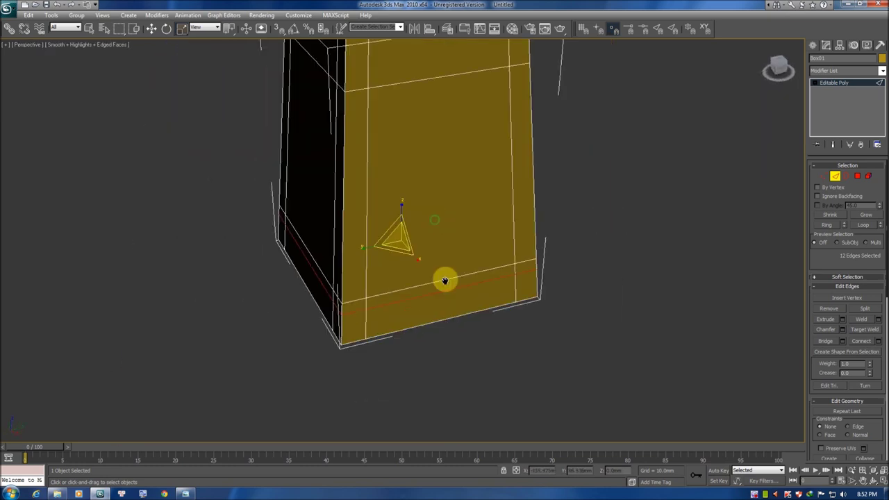
{"action": "scroll", "coordinate": [444, 280], "scroll_direction": "down", "scroll_amount": 3}
{"action": "middle_click_drag", "start_coordinate": [505, 280], "coordinate": [423, 207], "text": "alt"}
{"action": "left_click", "coordinate": [431, 188]}
{"action": "key", "text": "F3"}
{"action": "key", "text": "F3"}
{"action": "key", "text": "F4"}
{"action": "key", "text": "F4"}
{"action": "key", "text": "F4"}
{"action": "key", "text": "F4"}
- In Polygon mode, delete the box's front, left, back and bottom faces to open the sides
{"action": "left_click", "coordinate": [859, 179]}
{"action": "left_click", "coordinate": [426, 283]}
{"action": "middle_click_drag", "start_coordinate": [397, 282], "coordinate": [452, 263], "text": "alt"}
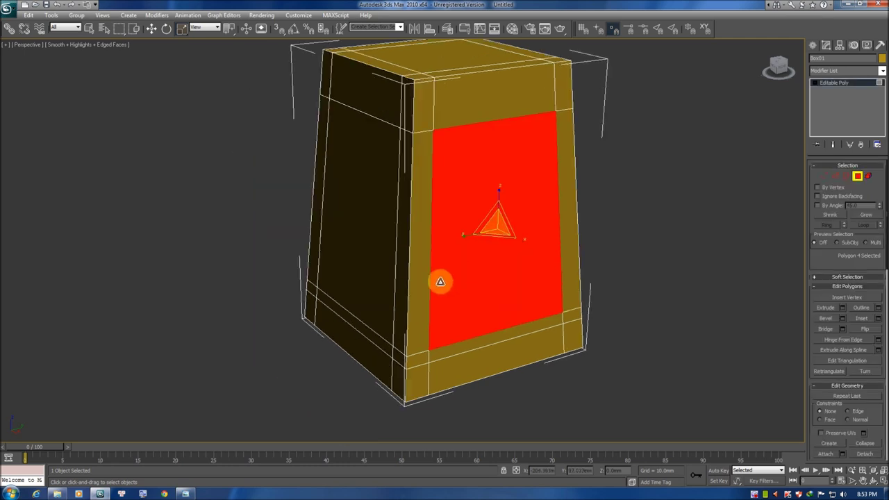
{"action": "key", "text": "Delete"}
{"action": "left_click", "coordinate": [357, 229]}
{"action": "key", "text": "Delete"}
{"action": "left_click", "coordinate": [510, 199]}
{"action": "key", "text": "Delete"}
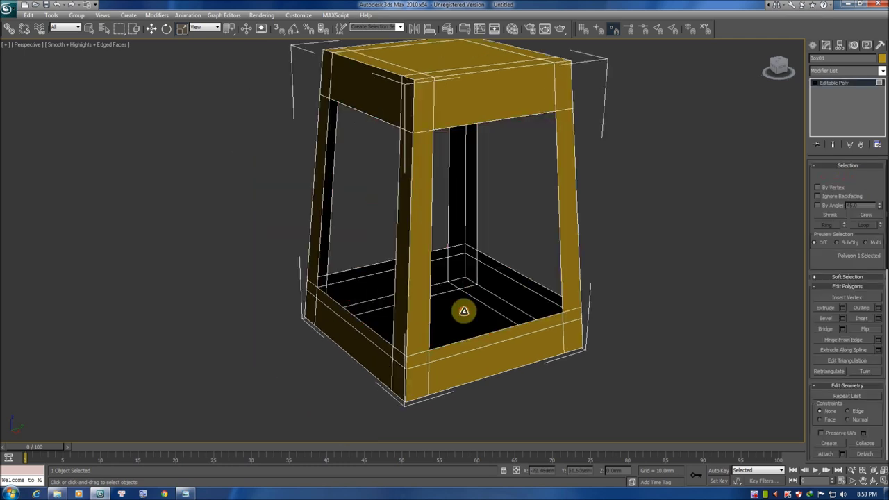
{"action": "key", "text": "Delete"}
- Inspect the open frame from below and front, selecting leg and crossbar faces, then clearing them
{"action": "mouse_move", "coordinate": [462, 254]}
{"action": "middle_mouse_down", "text": "alt"}
{"action": "mouse_move", "coordinate": [445, 278]}
{"action": "mouse_move", "coordinate": [447, 210]}
{"action": "mouse_move", "coordinate": [417, 310]}
{"action": "mouse_move", "coordinate": [429, 337]}
{"action": "middle_mouse_up", "text": "alt"}
{"action": "scroll", "coordinate": [480, 262], "scroll_direction": "up", "scroll_amount": 5}
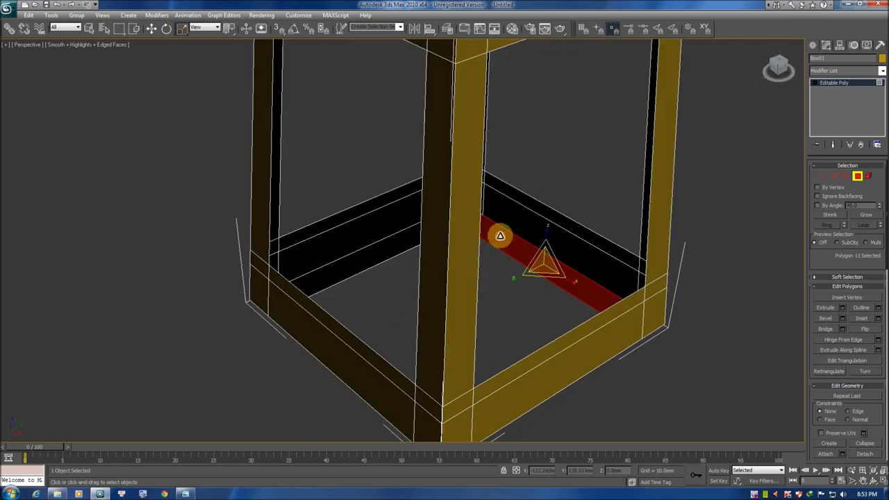
{"action": "mouse_move", "coordinate": [401, 260]}
{"action": "middle_mouse_down", "text": "alt"}
{"action": "mouse_move", "coordinate": [463, 279]}
{"action": "mouse_move", "coordinate": [535, 237]}
{"action": "mouse_move", "coordinate": [412, 241]}
{"action": "middle_mouse_up", "text": "alt"}
{"action": "scroll", "coordinate": [532, 232], "scroll_direction": "down", "scroll_amount": 3}
{"action": "left_click", "coordinate": [334, 248]}
{"action": "mouse_move", "coordinate": [341, 260]}
{"action": "middle_mouse_down", "text": "alt"}
{"action": "mouse_move", "coordinate": [365, 294]}
{"action": "mouse_move", "coordinate": [412, 294]}
{"action": "middle_mouse_up", "text": "alt"}
{"action": "left_click", "coordinate": [462, 212]}
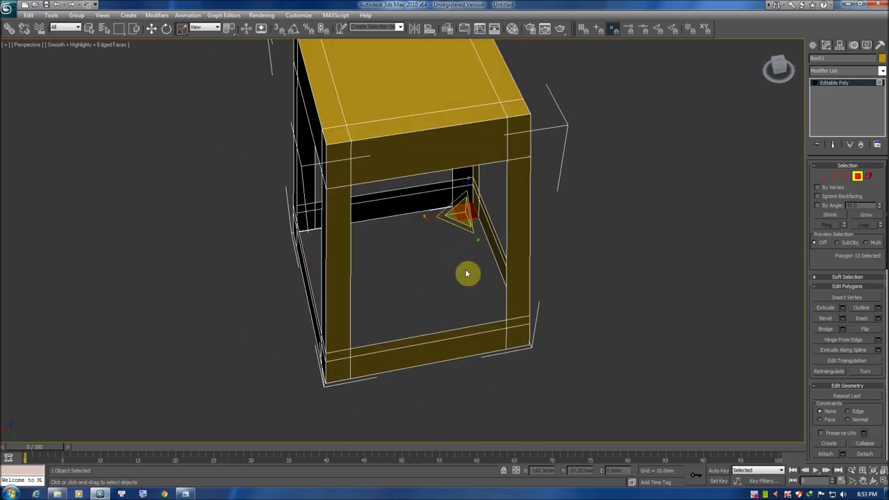
{"action": "middle_click_drag", "start_coordinate": [468, 272], "coordinate": [462, 264], "text": "alt"}
{"action": "mouse_move", "coordinate": [407, 254]}
{"action": "middle_mouse_down", "text": "alt"}
{"action": "mouse_move", "coordinate": [387, 280]}
{"action": "mouse_move", "coordinate": [389, 254]}
{"action": "middle_mouse_up", "text": "alt"}
{"action": "left_click", "coordinate": [381, 241]}
{"action": "left_click", "coordinate": [380, 257]}
- Select and deselect the back crossbar face, then bring the red stool reference render forward
{"action": "mouse_move", "coordinate": [523, 299]}
{"action": "middle_mouse_down", "text": "alt"}
{"action": "mouse_move", "coordinate": [473, 298]}
{"action": "mouse_move", "coordinate": [451, 251]}
{"action": "middle_mouse_up", "text": "alt"}
{"action": "left_click", "coordinate": [439, 216]}
{"action": "middle_click_drag", "start_coordinate": [440, 216], "coordinate": [397, 206], "text": "alt"}
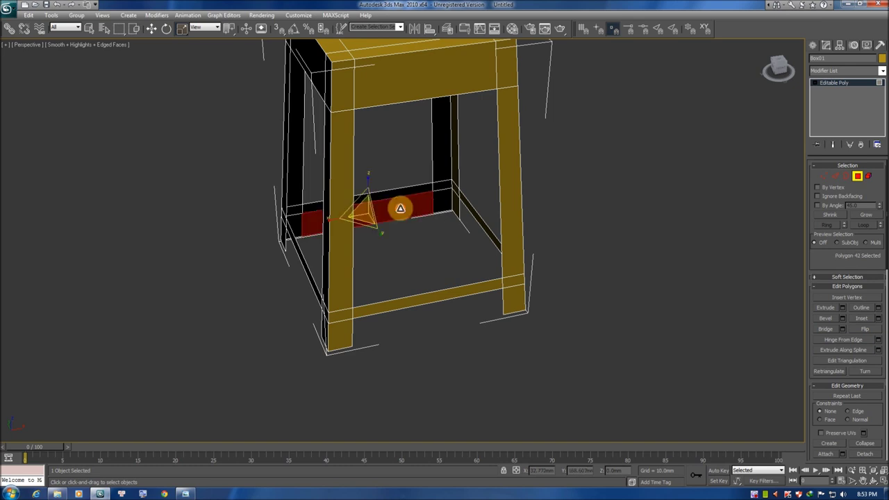
{"action": "scroll", "coordinate": [417, 223], "scroll_direction": "down", "scroll_amount": 5}
{"action": "left_click", "coordinate": [504, 287]}
{"action": "mouse_move", "coordinate": [504, 287]}
{"action": "middle_mouse_down", "text": "alt"}
{"action": "mouse_move", "coordinate": [445, 288]}
{"action": "mouse_move", "coordinate": [470, 259]}
{"action": "mouse_move", "coordinate": [560, 242]}
{"action": "mouse_move", "coordinate": [491, 285]}
{"action": "mouse_move", "coordinate": [449, 292]}
{"action": "middle_mouse_up", "text": "alt"}
{"action": "scroll", "coordinate": [449, 293], "scroll_direction": "up", "scroll_amount": 5}
{"action": "scroll", "coordinate": [445, 268], "scroll_direction": "down", "scroll_amount": 3}
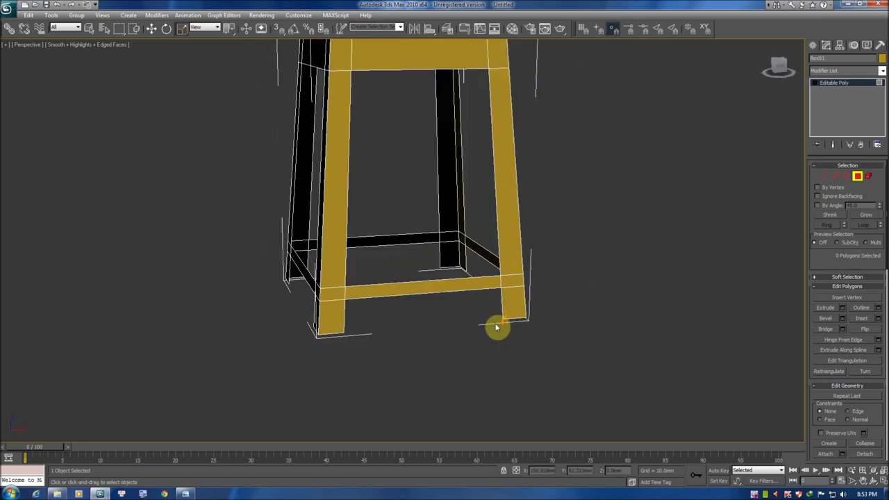
{"action": "scroll", "coordinate": [496, 327], "scroll_direction": "down", "scroll_amount": 3}
{"action": "key", "text": "alt+Tab"}
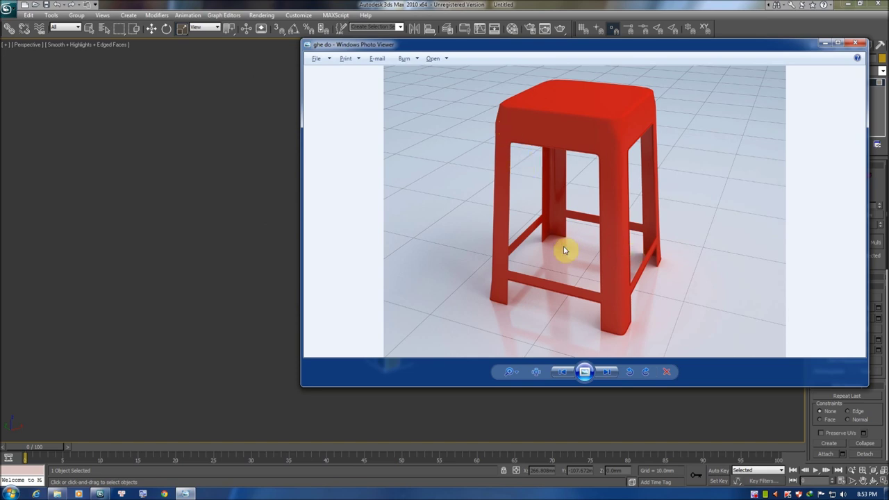
- Zoom into the reference render and pan to the seat's rounded top-left and right corners
{"action": "key", "text": "alt+Tab"}
{"action": "middle_click_drag", "start_coordinate": [399, 254], "coordinate": [462, 241], "text": "alt"}
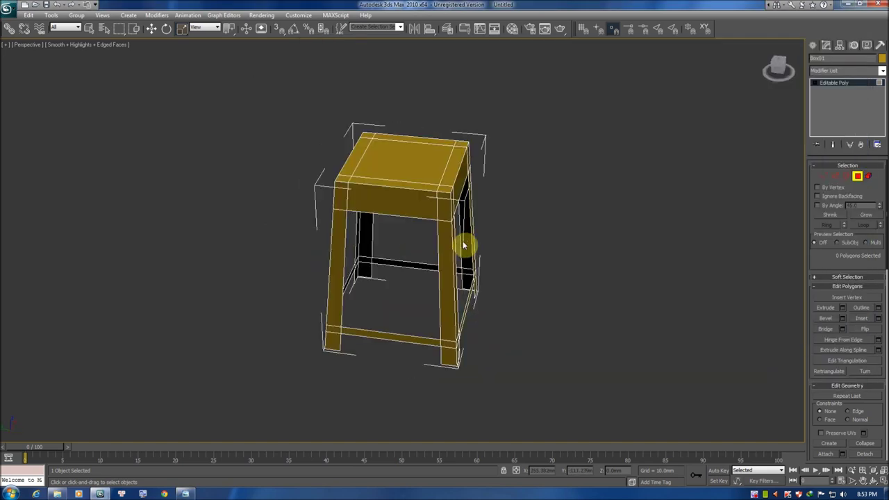
{"action": "key", "text": "alt+Tab"}
{"action": "scroll", "coordinate": [595, 107], "scroll_direction": "up", "scroll_amount": 3}
{"action": "left_click_drag", "start_coordinate": [596, 107], "coordinate": [424, 171]}
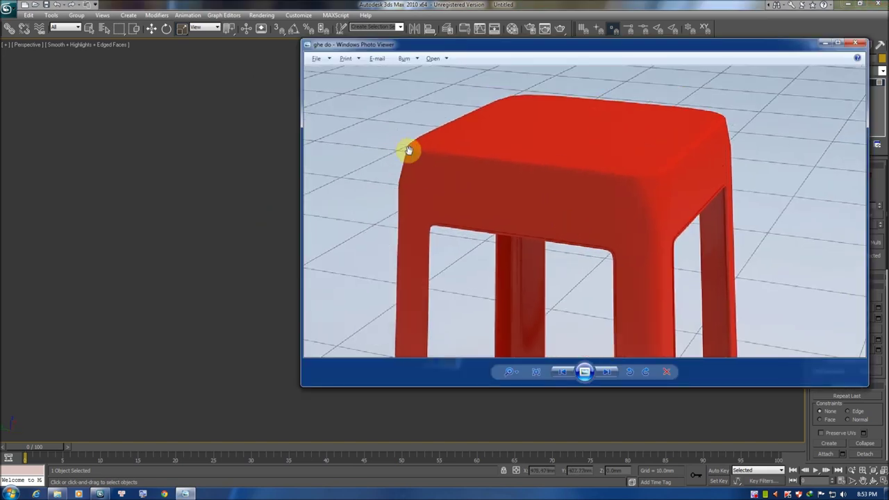
{"action": "left_click_drag", "start_coordinate": [569, 201], "coordinate": [522, 160]}
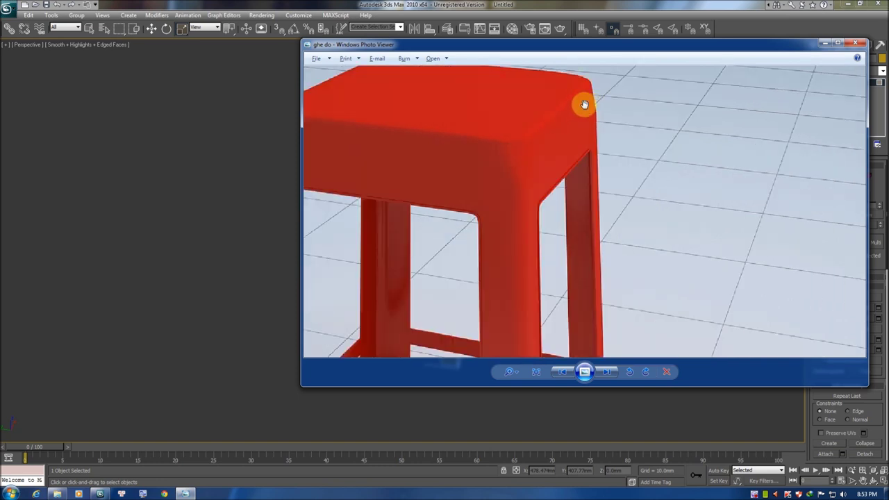
- Back in 3ds Max, toggle the stool to wireframe and enter Edge sub-object mode
{"action": "key", "text": "alt+Tab"}
{"action": "mouse_move", "coordinate": [452, 218]}
{"action": "middle_mouse_down", "text": "alt"}
{"action": "mouse_move", "coordinate": [453, 255]}
{"action": "mouse_move", "coordinate": [522, 261]}
{"action": "mouse_move", "coordinate": [506, 230]}
{"action": "mouse_move", "coordinate": [542, 223]}
{"action": "middle_mouse_up", "text": "alt"}
{"action": "key", "text": "F3"}
{"action": "left_click", "coordinate": [837, 177]}
{"action": "mouse_move", "coordinate": [605, 246]}
{"action": "middle_mouse_down", "text": "alt"}
{"action": "mouse_move", "coordinate": [532, 208]}
{"action": "mouse_move", "coordinate": [505, 230]}
{"action": "mouse_move", "coordinate": [492, 254]}
{"action": "mouse_move", "coordinate": [474, 229]}
{"action": "mouse_move", "coordinate": [419, 212]}
{"action": "mouse_move", "coordinate": [435, 220]}
{"action": "middle_mouse_up", "text": "alt"}
{"action": "key", "text": "F3"}
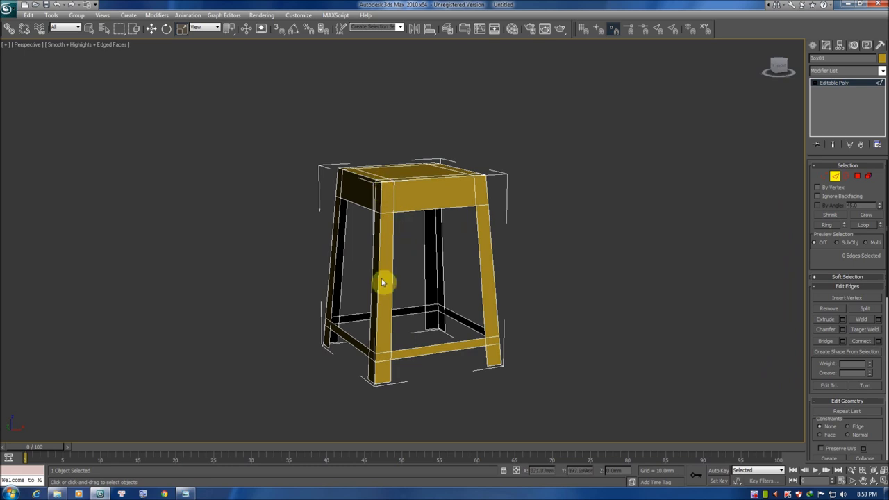
- Ctrl-select the vertical corner edges on the legs and seat all around the stool
{"action": "scroll", "coordinate": [379, 214], "scroll_direction": "up", "scroll_amount": 1}
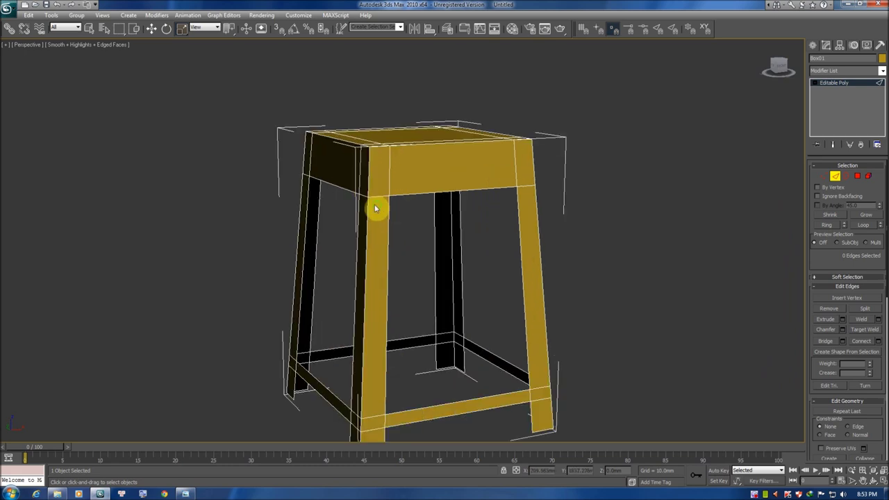
{"action": "scroll", "coordinate": [375, 207], "scroll_direction": "up", "scroll_amount": 2}
{"action": "middle_click_drag", "start_coordinate": [360, 224], "coordinate": [361, 184], "text": "alt"}
{"action": "left_click", "coordinate": [343, 172]}
{"action": "left_click", "coordinate": [341, 223], "text": "ctrl"}
{"action": "middle_click_drag", "start_coordinate": [327, 238], "coordinate": [329, 375], "text": "alt"}
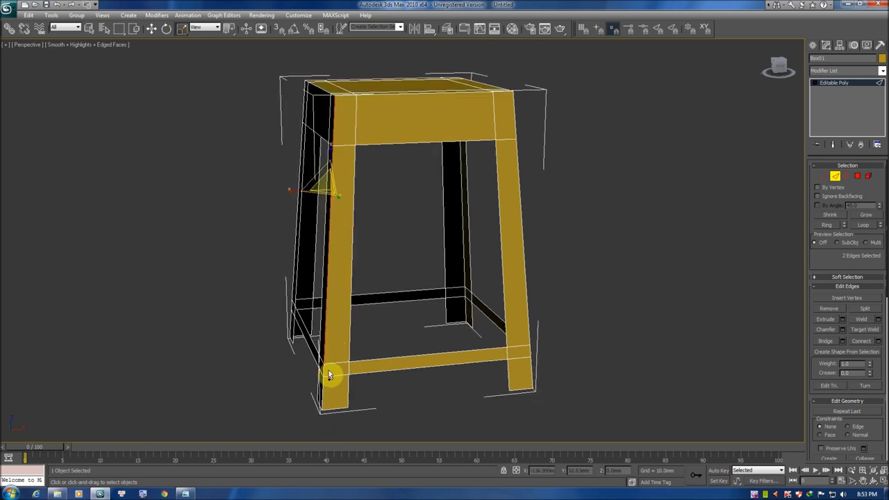
{"action": "left_click", "coordinate": [321, 387], "text": "ctrl"}
{"action": "middle_click_drag", "start_coordinate": [369, 184], "coordinate": [377, 195], "text": "alt"}
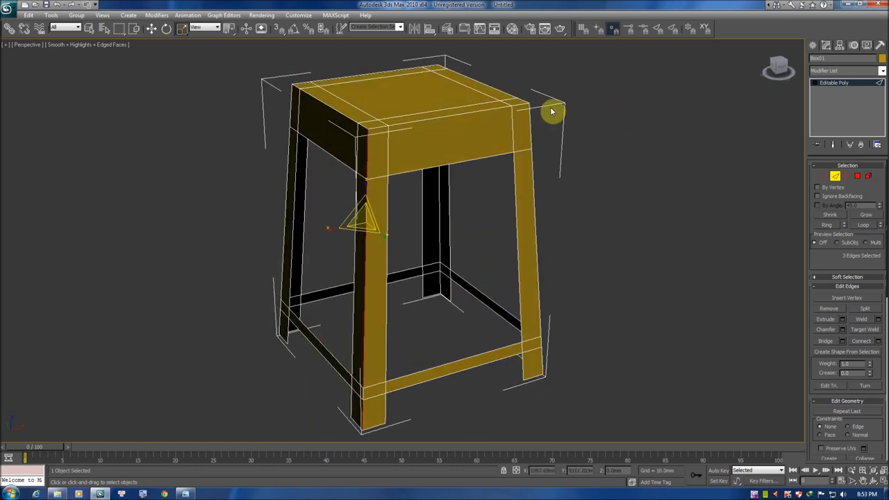
{"action": "mouse_move", "coordinate": [555, 170]}
{"action": "middle_mouse_down", "text": "alt"}
{"action": "mouse_move", "coordinate": [322, 141]}
{"action": "mouse_move", "coordinate": [363, 150]}
{"action": "mouse_move", "coordinate": [368, 143]}
{"action": "middle_mouse_up", "text": "alt"}
{"action": "left_click", "coordinate": [311, 139]}
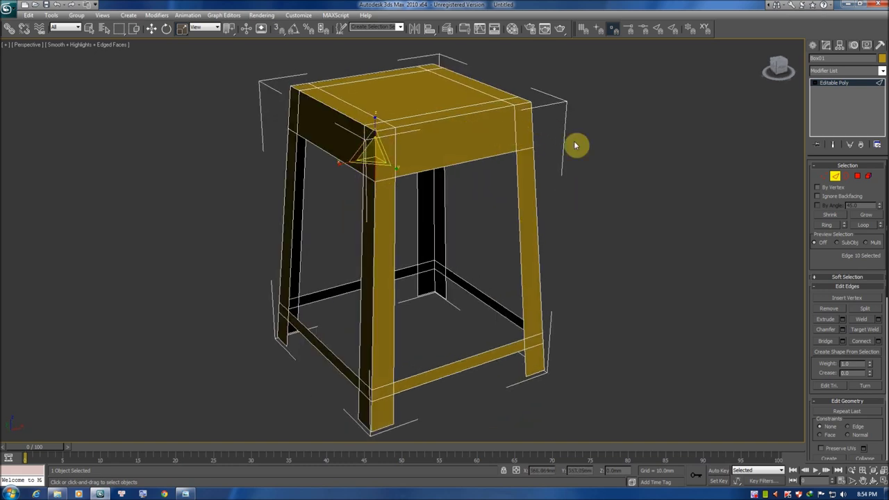
{"action": "middle_click_drag", "start_coordinate": [568, 115], "coordinate": [498, 123], "text": "alt"}
{"action": "left_click", "coordinate": [517, 119], "text": "ctrl"}
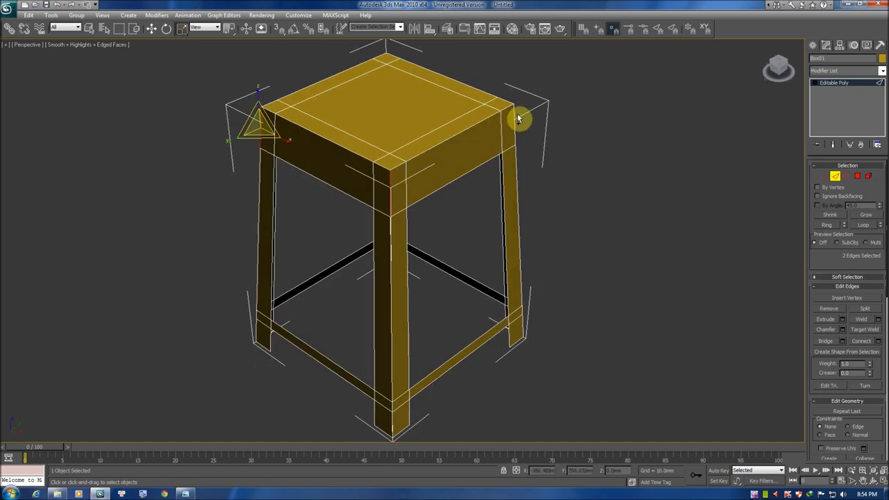
{"action": "mouse_move", "coordinate": [551, 118]}
{"action": "middle_mouse_down", "text": "alt"}
{"action": "mouse_move", "coordinate": [473, 119]}
{"action": "mouse_move", "coordinate": [512, 95]}
{"action": "middle_mouse_up", "text": "alt"}
{"action": "left_click", "coordinate": [512, 96], "text": "ctrl"}
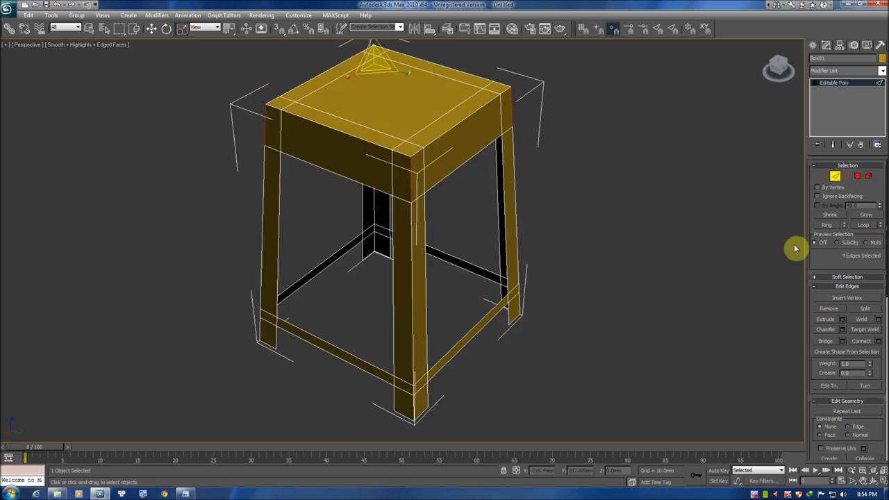
- Use Loop to grow the selection to all 16 corner edges, checking it in wireframe
{"action": "left_click", "coordinate": [867, 226]}
{"action": "middle_click_drag", "start_coordinate": [507, 268], "coordinate": [441, 243], "text": "alt"}
{"action": "key", "text": "F3"}
{"action": "mouse_move", "coordinate": [454, 213]}
{"action": "middle_mouse_down", "text": "alt"}
{"action": "mouse_move", "coordinate": [444, 200]}
{"action": "mouse_move", "coordinate": [468, 123]}
{"action": "middle_mouse_up", "text": "alt"}
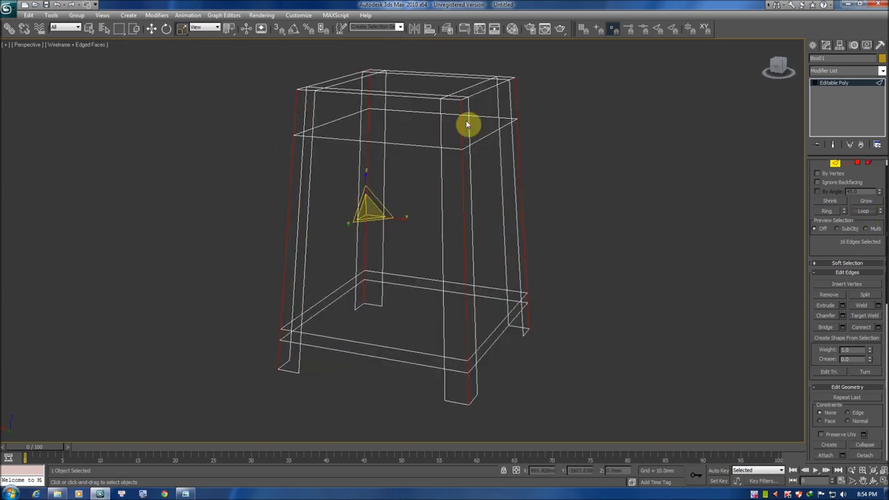
{"action": "key", "text": "F3"}
{"action": "key", "text": "F3"}
{"action": "key", "text": "F3"}
{"action": "key", "text": "F3"}
{"action": "right_click", "coordinate": [492, 163]}
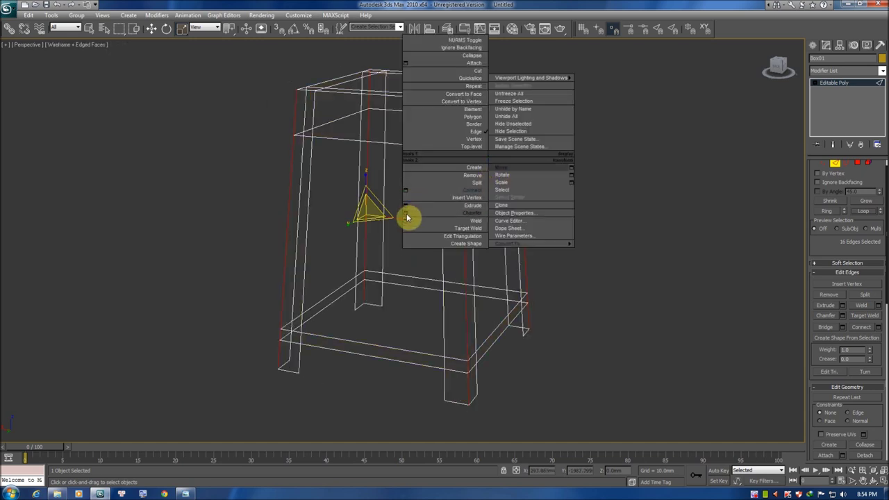
{"action": "right_click", "coordinate": [550, 206]}
{"action": "right_click", "coordinate": [549, 206]}
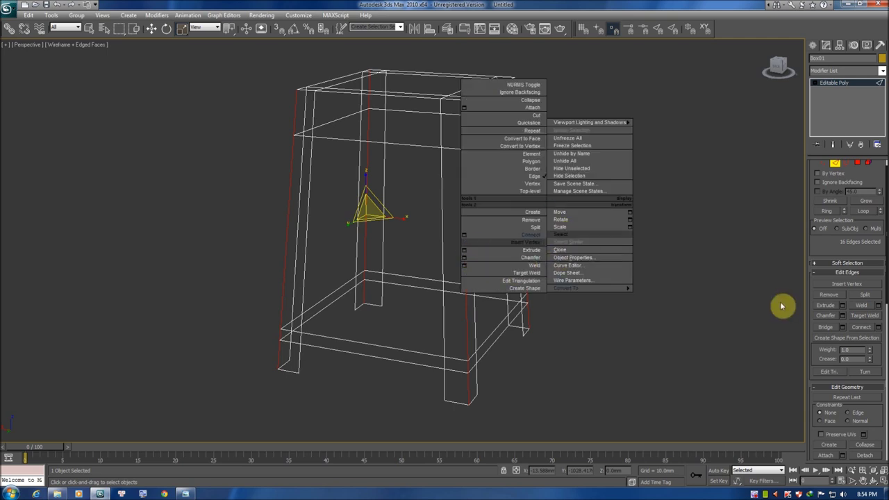
{"action": "left_click", "coordinate": [830, 249]}
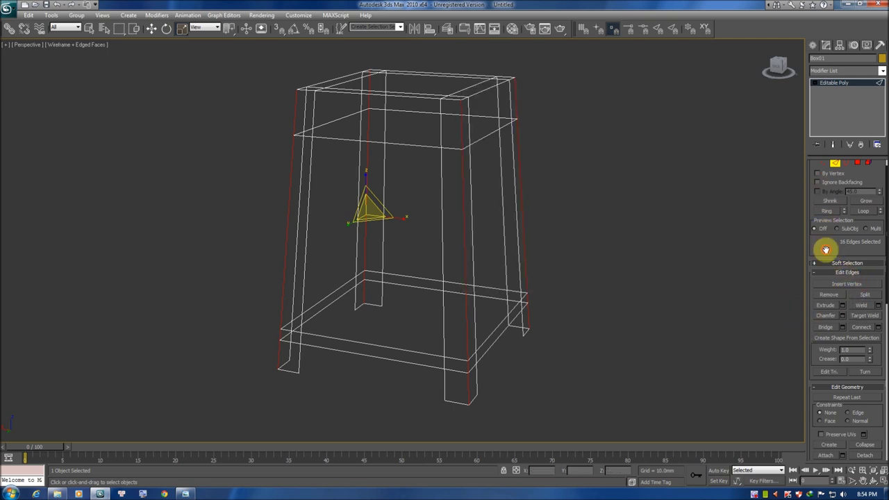
{"action": "scroll", "coordinate": [826, 249], "scroll_direction": "down", "scroll_amount": 3}
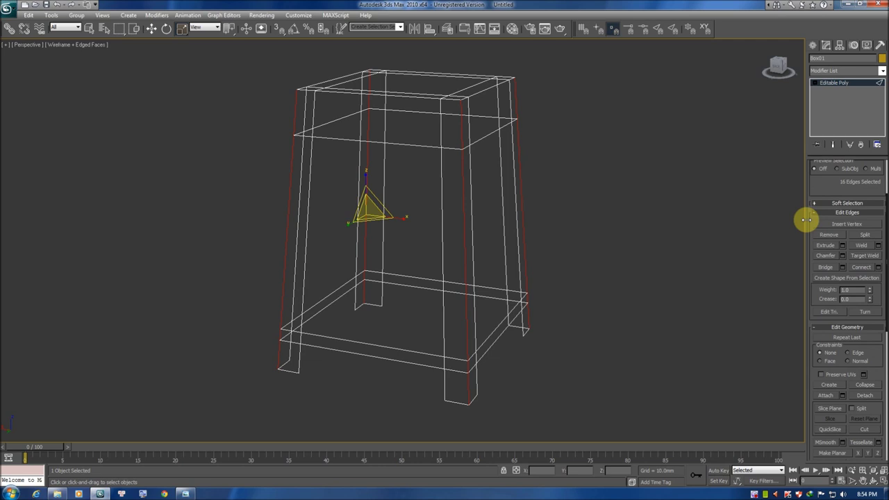
- Chamfer the selected corner edges by about 1.9mm, checking the legs against the reference
{"action": "left_click", "coordinate": [843, 256]}
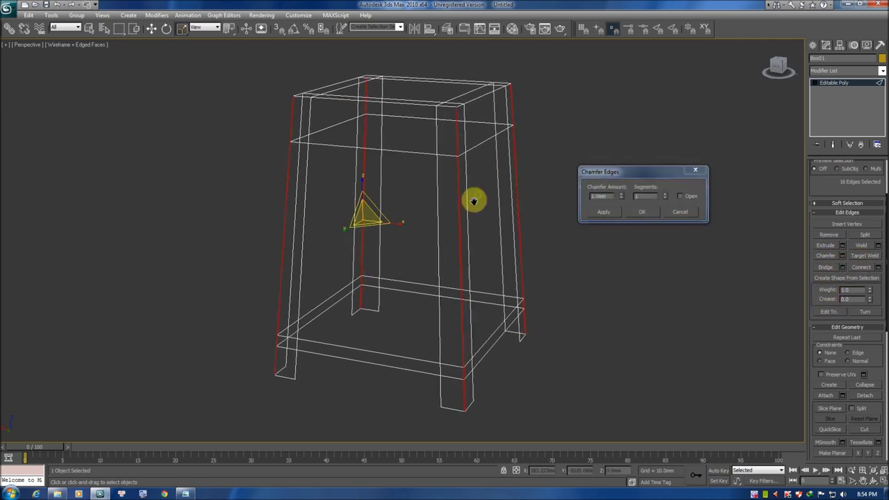
{"action": "key", "text": "t"}
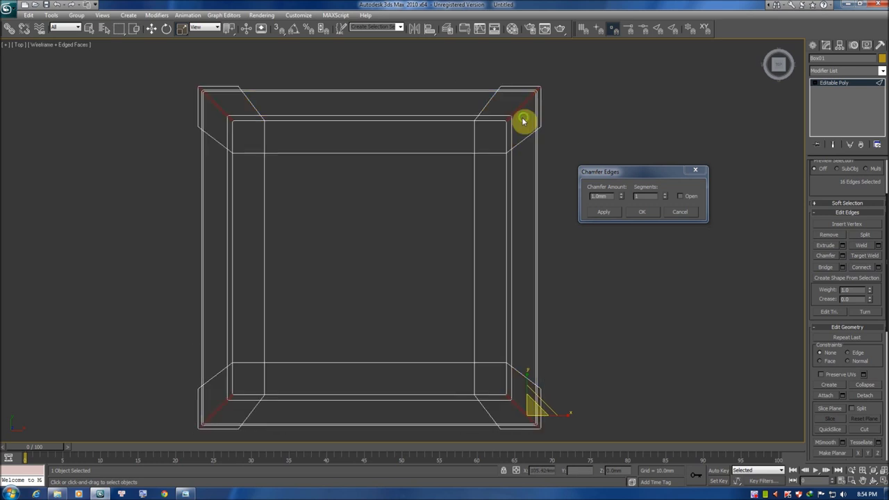
{"action": "scroll", "coordinate": [482, 185], "scroll_direction": "up", "scroll_amount": 3}
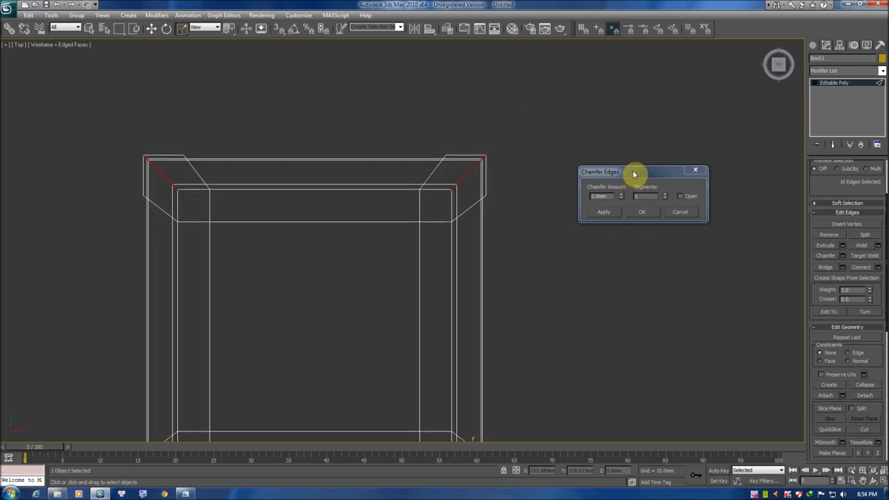
{"action": "left_click_drag", "start_coordinate": [630, 173], "coordinate": [620, 159]}
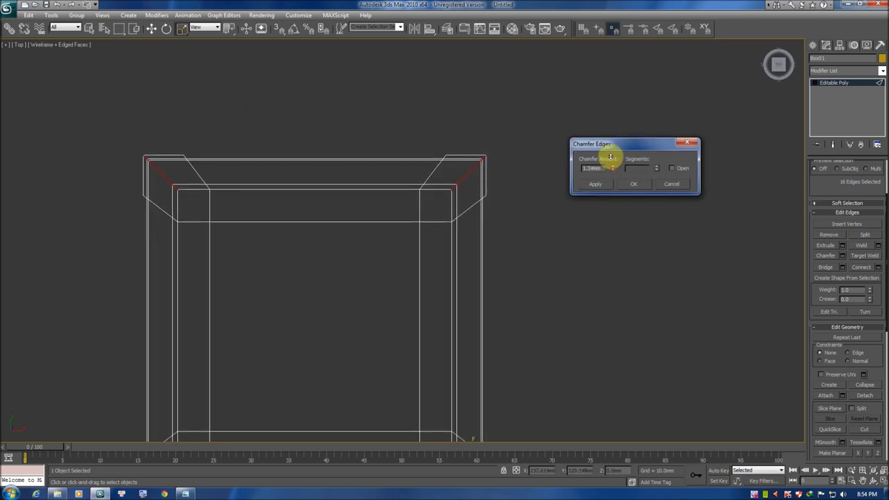
{"action": "left_click_drag", "start_coordinate": [612, 109], "coordinate": [670, 470]}
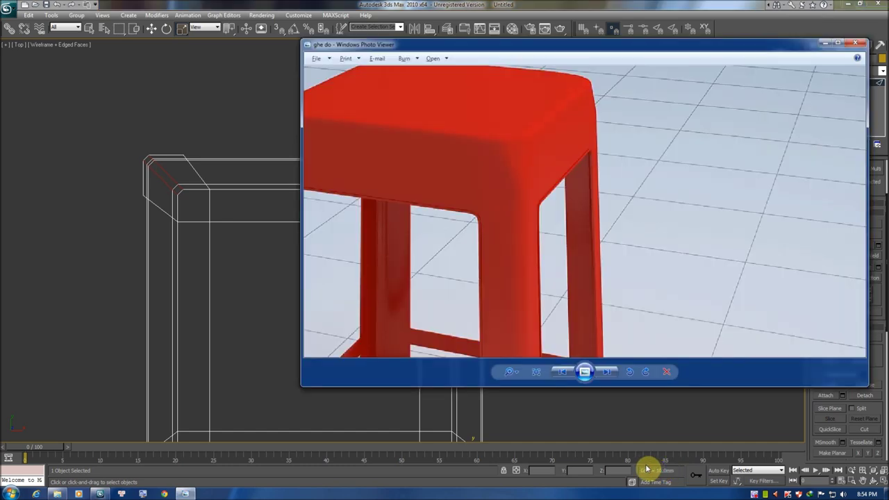
{"action": "left_click_drag", "start_coordinate": [536, 297], "coordinate": [535, 125]}
{"action": "left_click_drag", "start_coordinate": [570, 184], "coordinate": [550, 261]}
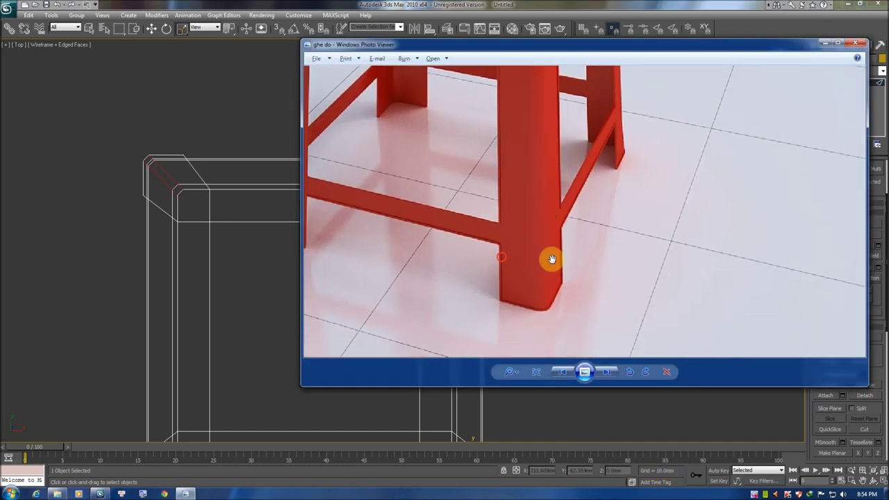
{"action": "key", "text": "alt+Tab"}
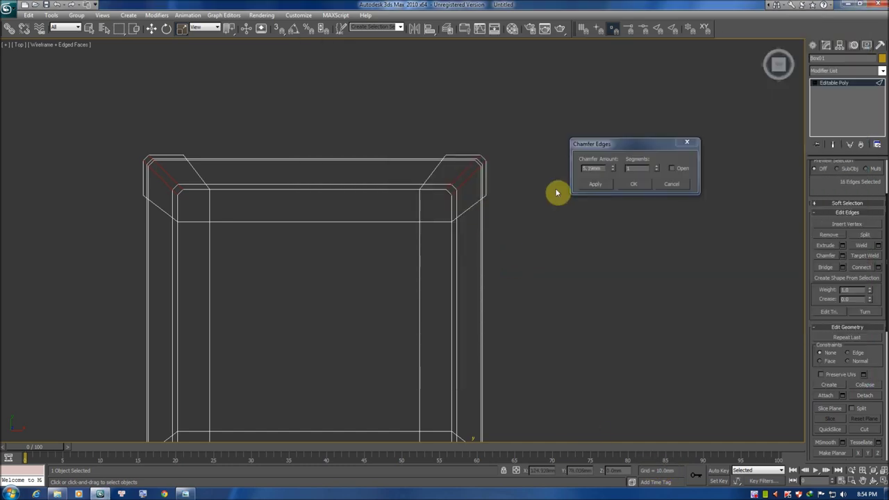
{"action": "left_click_drag", "start_coordinate": [613, 169], "coordinate": [609, 155]}
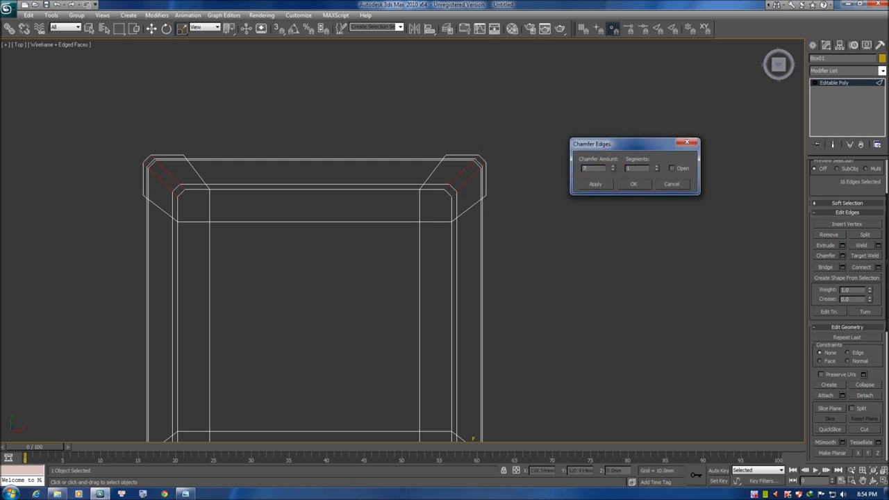
{"action": "left_click", "coordinate": [634, 184]}
- Clear the edge selection and frame the whole stool in a wireframe Top view
{"action": "mouse_move", "coordinate": [520, 176]}
{"action": "middle_mouse_down"}
{"action": "mouse_move", "coordinate": [498, 181]}
{"action": "mouse_move", "coordinate": [490, 156]}
{"action": "mouse_move", "coordinate": [463, 187]}
{"action": "mouse_move", "coordinate": [409, 152]}
{"action": "mouse_move", "coordinate": [397, 201]}
{"action": "mouse_move", "coordinate": [417, 230]}
{"action": "mouse_move", "coordinate": [447, 198]}
{"action": "mouse_move", "coordinate": [461, 201]}
{"action": "mouse_move", "coordinate": [456, 210]}
{"action": "mouse_move", "coordinate": [480, 230]}
{"action": "middle_mouse_up"}
{"action": "key", "text": "F3"}
{"action": "left_click", "coordinate": [479, 191]}
{"action": "scroll", "coordinate": [478, 223], "scroll_direction": "up", "scroll_amount": 3}
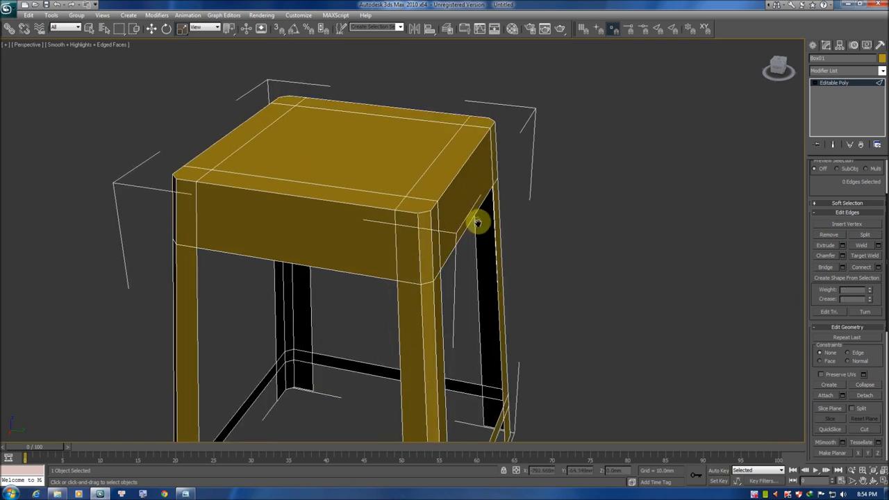
{"action": "key", "text": "t"}
{"action": "key", "text": "z"}
{"action": "key", "text": "F3"}
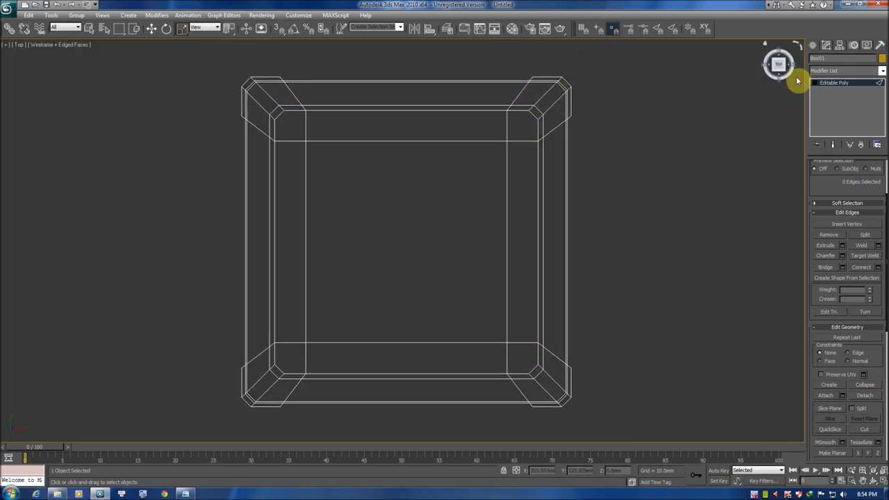
- Switch between Vertex and Polygon modes, then exit sub-object editing in wireframe
{"action": "key", "text": "1"}
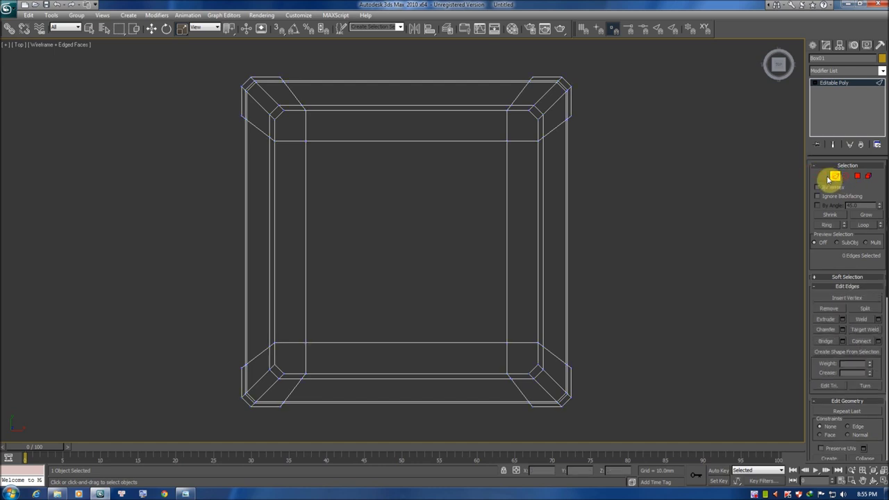
{"action": "left_click", "coordinate": [868, 177]}
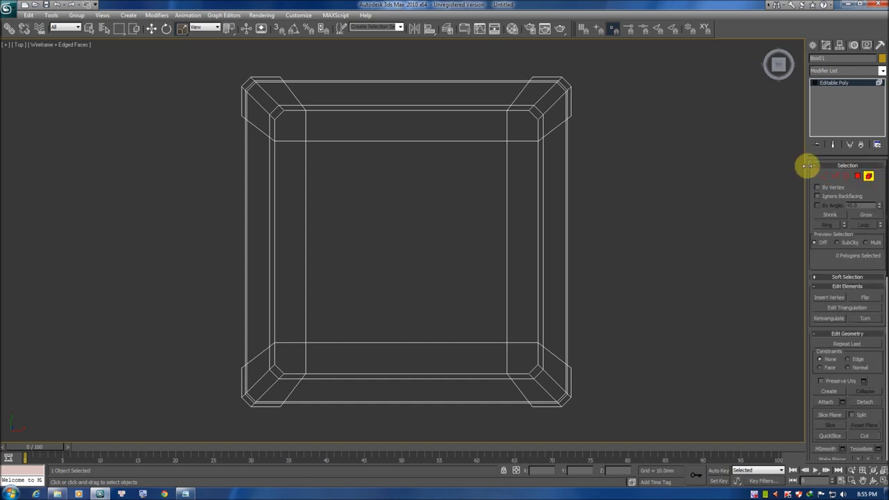
{"action": "left_click", "coordinate": [866, 178]}
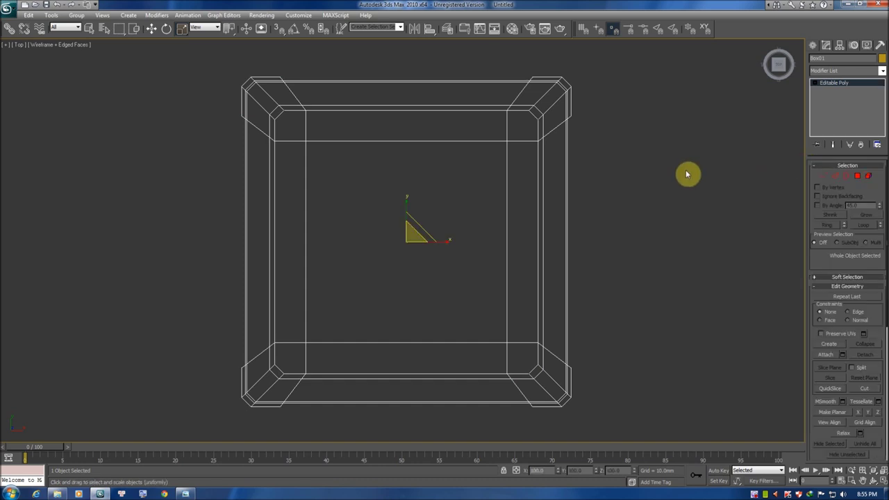
{"action": "key", "text": "F3"}
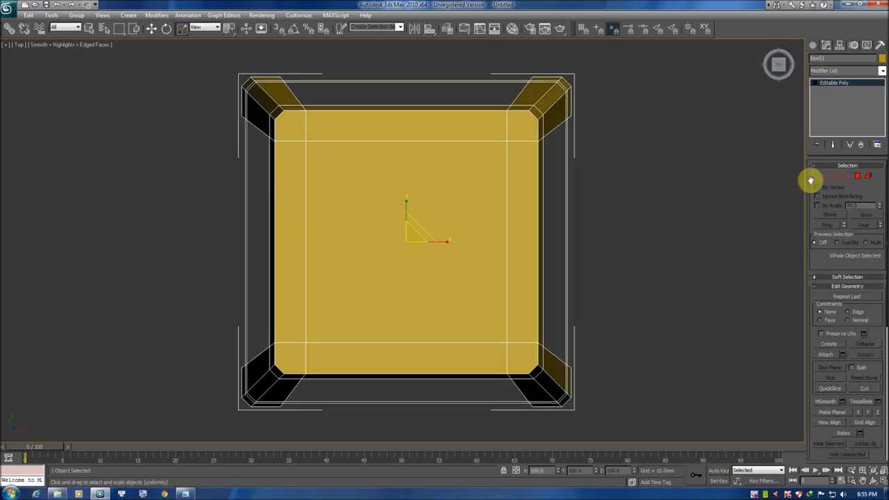
{"action": "left_click", "coordinate": [873, 179]}
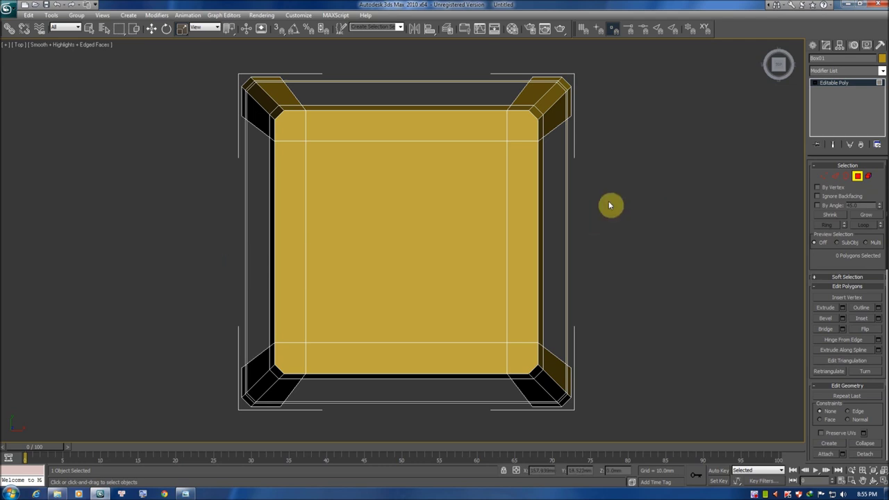
{"action": "key", "text": "F3"}
{"action": "left_click", "coordinate": [857, 177]}
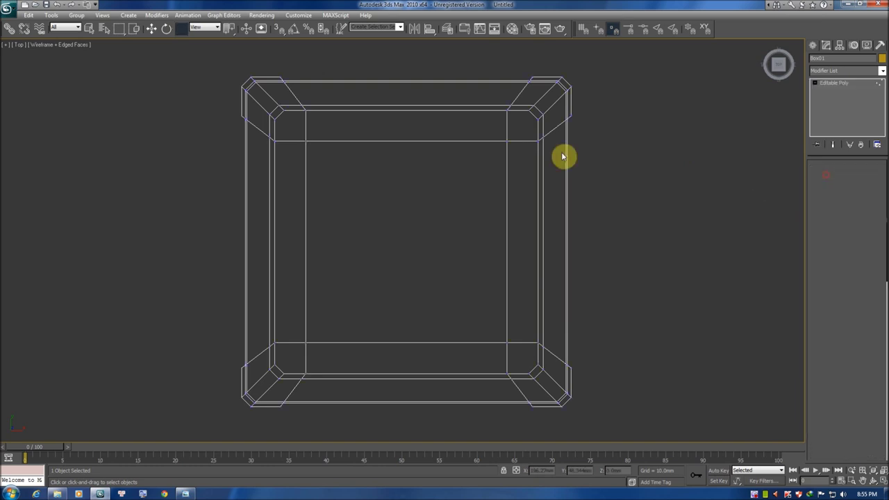
- Select the eight inner corner vertices of the seat in Top view and scale them
{"action": "left_click_drag", "start_coordinate": [527, 111], "coordinate": [536, 119]}
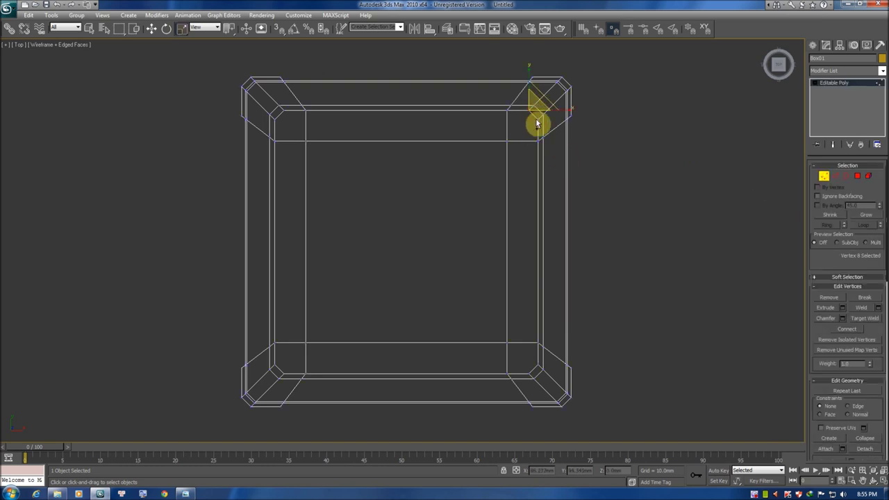
{"action": "left_click", "coordinate": [282, 111], "text": "ctrl"}
{"action": "left_click", "coordinate": [277, 366], "text": "ctrl"}
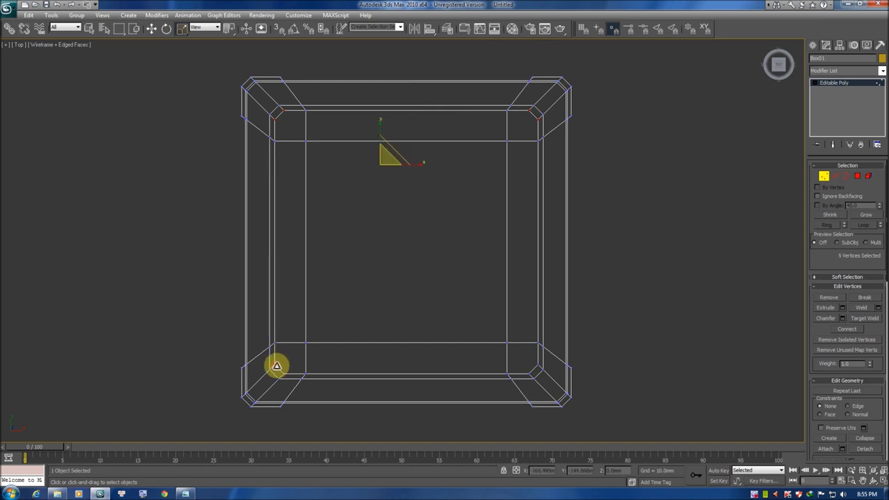
{"action": "left_click", "coordinate": [282, 373], "text": "ctrl"}
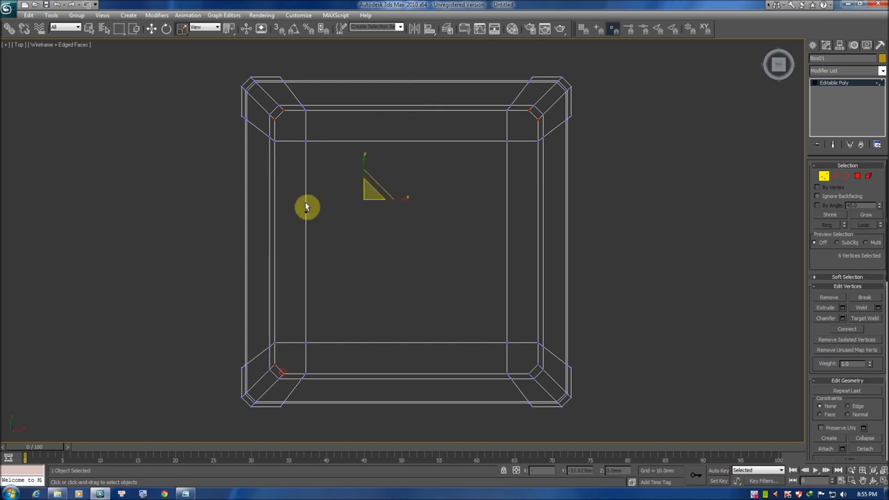
{"action": "left_click", "coordinate": [528, 375], "text": "ctrl"}
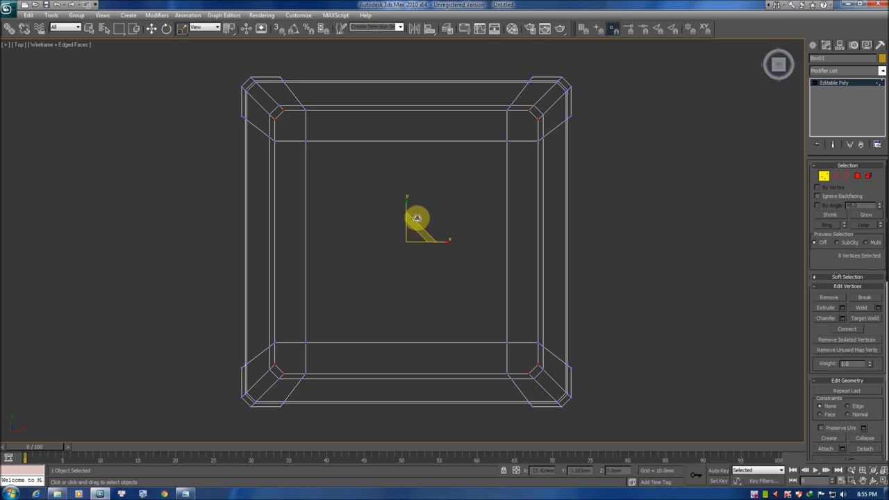
{"action": "mouse_move", "coordinate": [414, 222]}
{"action": "left_mouse_down"}
{"action": "mouse_move", "coordinate": [416, 212]}
{"action": "mouse_move", "coordinate": [422, 234]}
{"action": "mouse_move", "coordinate": [432, 230]}
{"action": "mouse_move", "coordinate": [428, 204]}
{"action": "left_mouse_up"}
- Check the seat in a shaded perspective view and scale the top corners inward to straighten its sides
{"action": "key", "text": "F3"}
{"action": "key", "text": "f"}
{"action": "scroll", "coordinate": [431, 219], "scroll_direction": "up", "scroll_amount": 3}
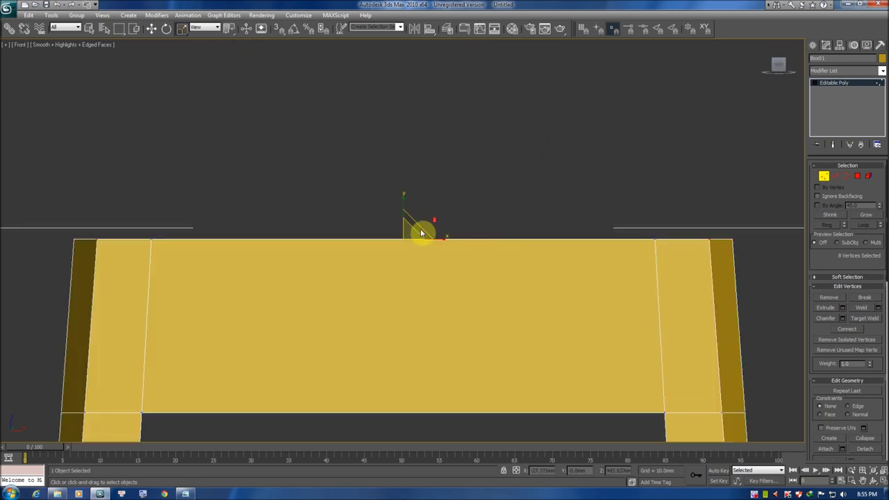
{"action": "scroll", "coordinate": [420, 233], "scroll_direction": "down", "scroll_amount": 2}
{"action": "mouse_move", "coordinate": [416, 225]}
{"action": "middle_mouse_down", "text": "alt"}
{"action": "mouse_move", "coordinate": [421, 199]}
{"action": "mouse_move", "coordinate": [488, 199]}
{"action": "mouse_move", "coordinate": [477, 198]}
{"action": "mouse_move", "coordinate": [430, 252]}
{"action": "mouse_move", "coordinate": [389, 232]}
{"action": "middle_mouse_up", "text": "alt"}
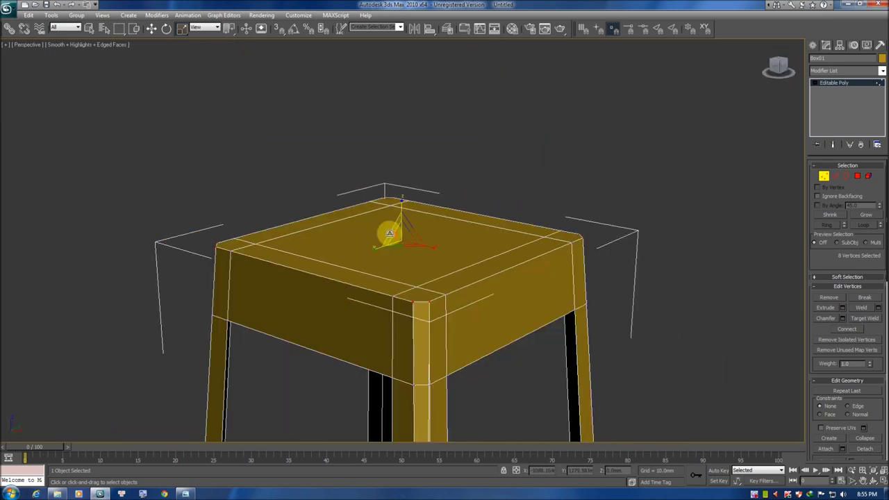
{"action": "scroll", "coordinate": [411, 215], "scroll_direction": "up", "scroll_amount": 2}
{"action": "left_click_drag", "start_coordinate": [412, 236], "coordinate": [407, 254]}
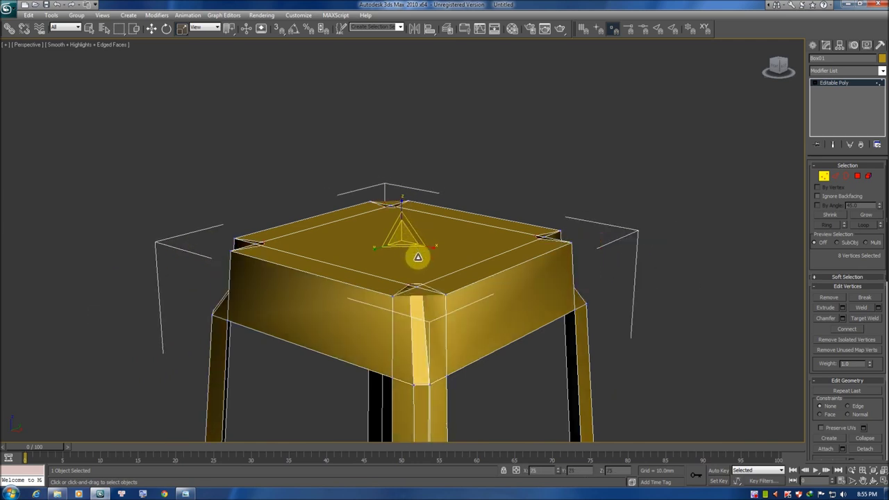
{"action": "middle_click_drag", "start_coordinate": [452, 252], "coordinate": [429, 347], "text": "alt"}
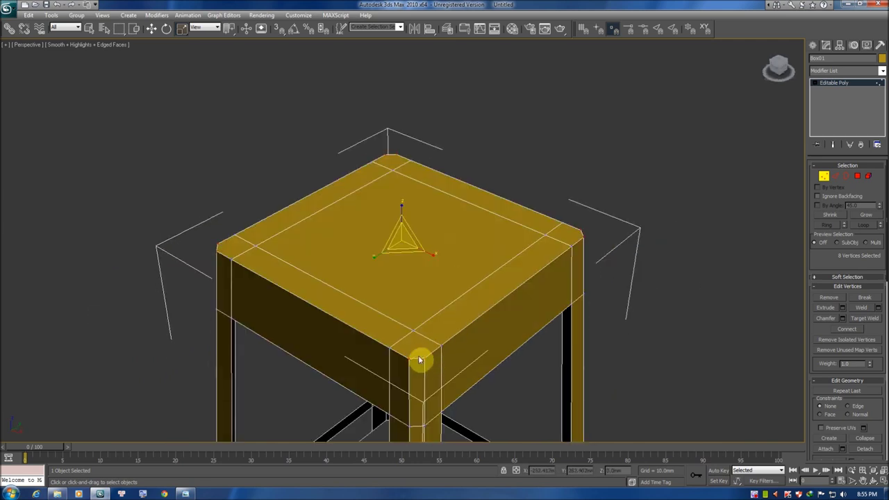
- From Top view, compare the seat with the red stool reference photo
{"action": "key", "text": "t"}
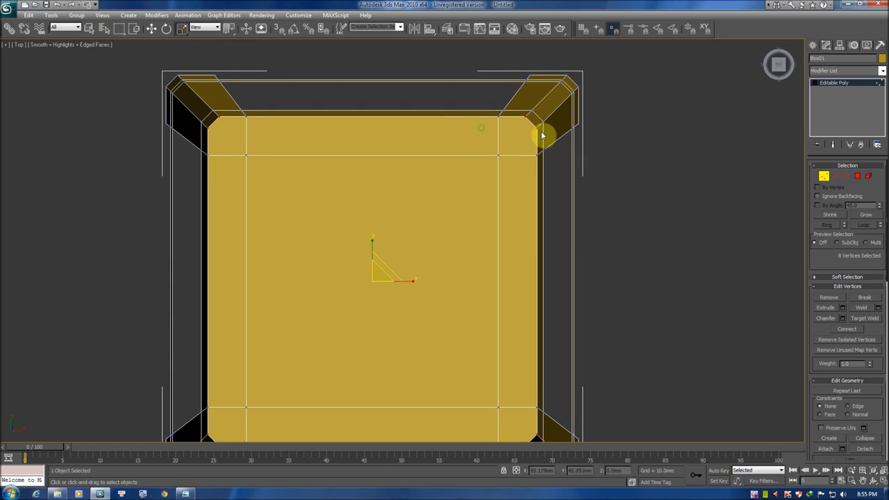
{"action": "key", "text": "alt+Tab"}
{"action": "scroll", "coordinate": [545, 316], "scroll_direction": "down", "scroll_amount": 1}
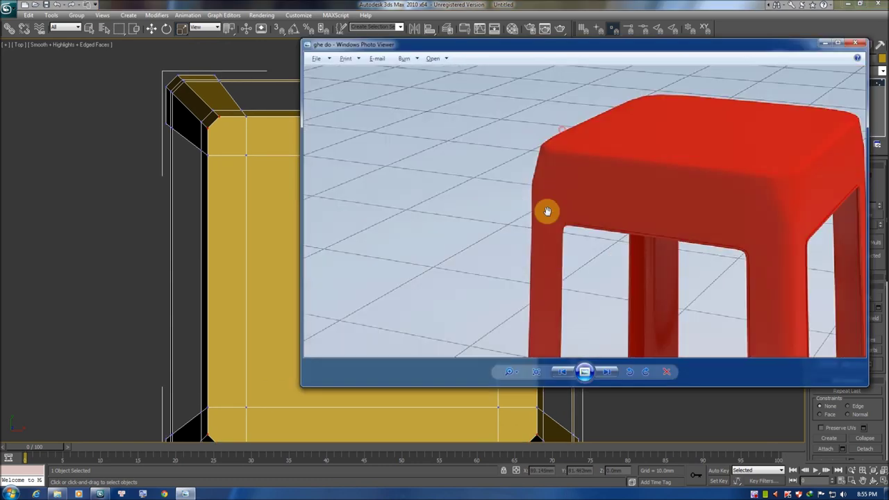
{"action": "scroll", "coordinate": [670, 164], "scroll_direction": "down", "scroll_amount": 1}
{"action": "key", "text": "alt+Tab"}
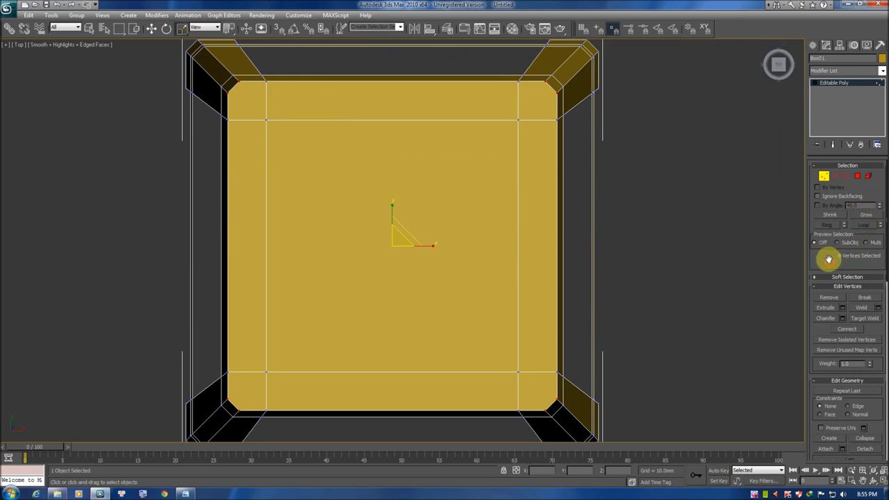
{"action": "scroll", "coordinate": [832, 253], "scroll_direction": "down", "scroll_amount": 1}
{"action": "scroll", "coordinate": [841, 236], "scroll_direction": "down", "scroll_amount": 1}
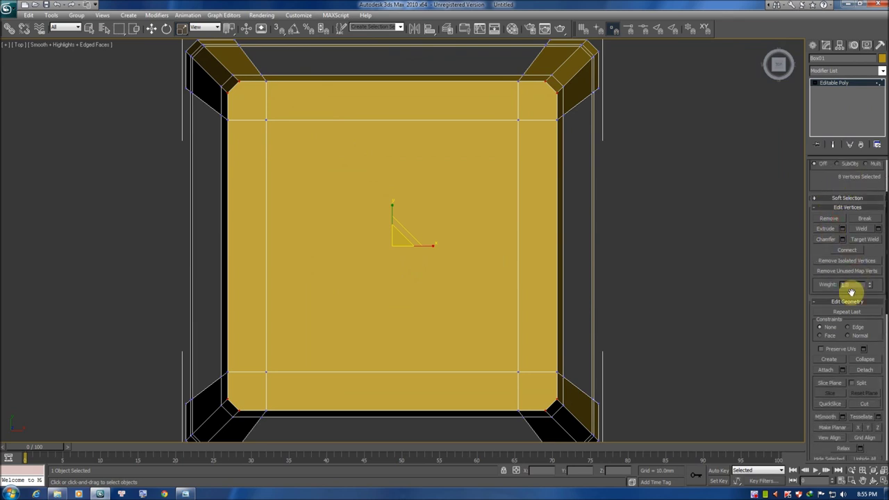
- Set constraints to Edge and scale the seat's corner vertices outward, then view from Front
{"action": "left_click", "coordinate": [856, 333]}
{"action": "middle_click_drag", "start_coordinate": [583, 127], "coordinate": [561, 133]}
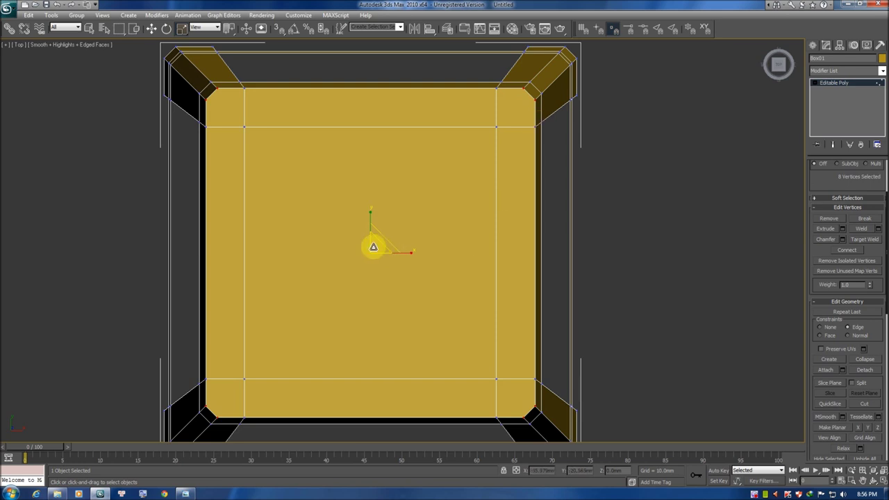
{"action": "left_click_drag", "start_coordinate": [377, 246], "coordinate": [379, 248]}
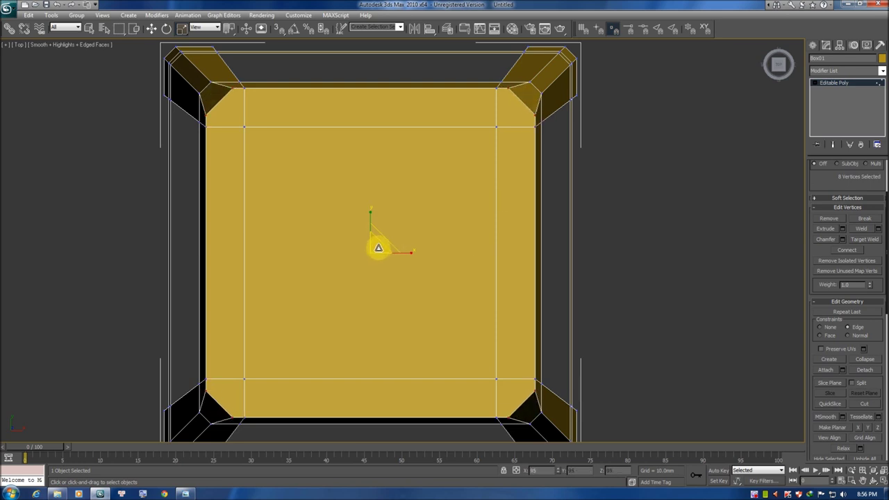
{"action": "scroll", "coordinate": [391, 209], "scroll_direction": "down", "scroll_amount": 2}
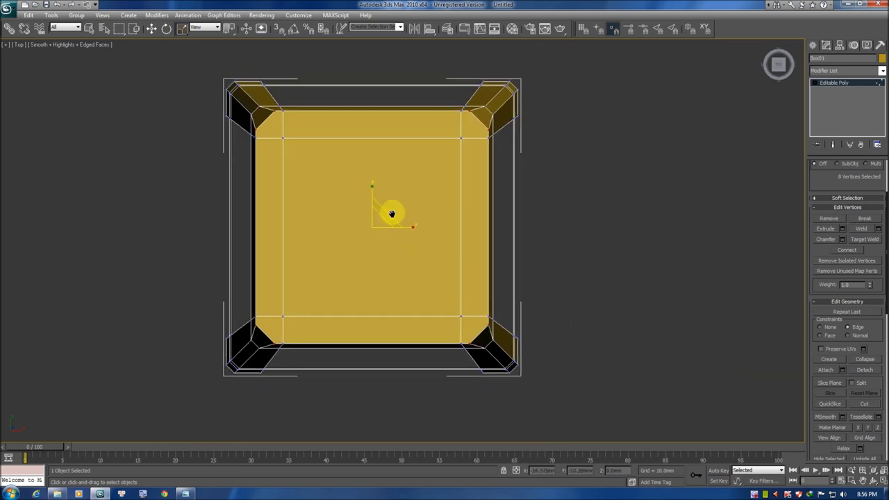
{"action": "key", "text": "f"}
{"action": "scroll", "coordinate": [466, 223], "scroll_direction": "down", "scroll_amount": 1}
{"action": "scroll", "coordinate": [393, 200], "scroll_direction": "down", "scroll_amount": 1}
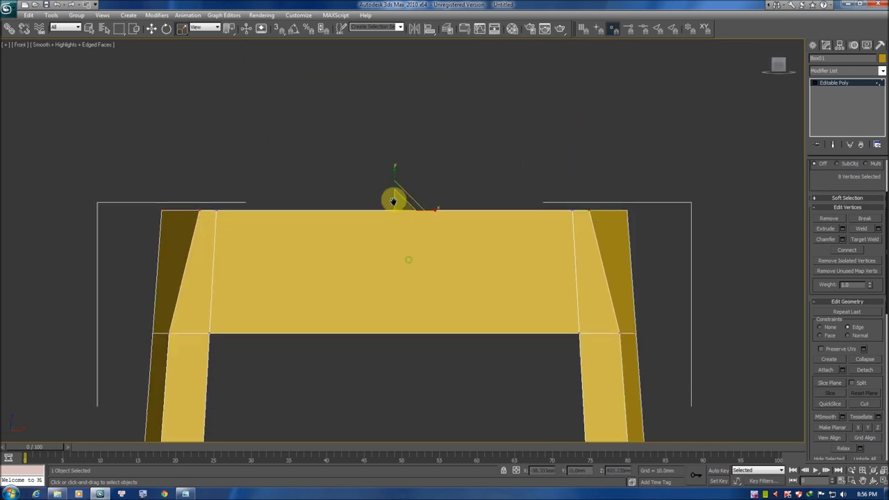
{"action": "scroll", "coordinate": [458, 216], "scroll_direction": "down", "scroll_amount": 1}
{"action": "scroll", "coordinate": [487, 218], "scroll_direction": "down", "scroll_amount": 1}
{"action": "key", "text": "p"}
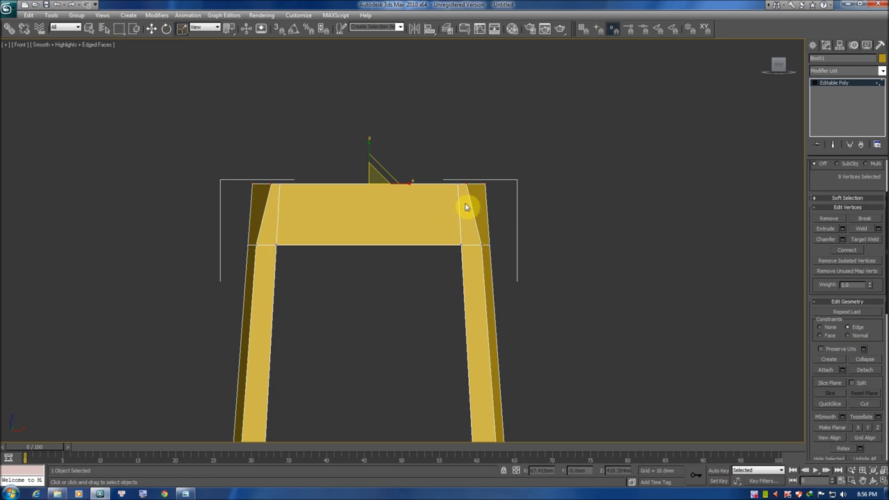
{"action": "scroll", "coordinate": [467, 208], "scroll_direction": "up", "scroll_amount": 1}
{"action": "scroll", "coordinate": [465, 207], "scroll_direction": "up", "scroll_amount": 1}
{"action": "mouse_move", "coordinate": [502, 254]}
{"action": "middle_mouse_down", "text": "alt"}
{"action": "mouse_move", "coordinate": [442, 254]}
{"action": "mouse_move", "coordinate": [487, 303]}
{"action": "middle_mouse_up", "text": "alt"}
{"action": "scroll", "coordinate": [486, 304], "scroll_direction": "up", "scroll_amount": 2}
{"action": "key", "text": "alt+Tab"}
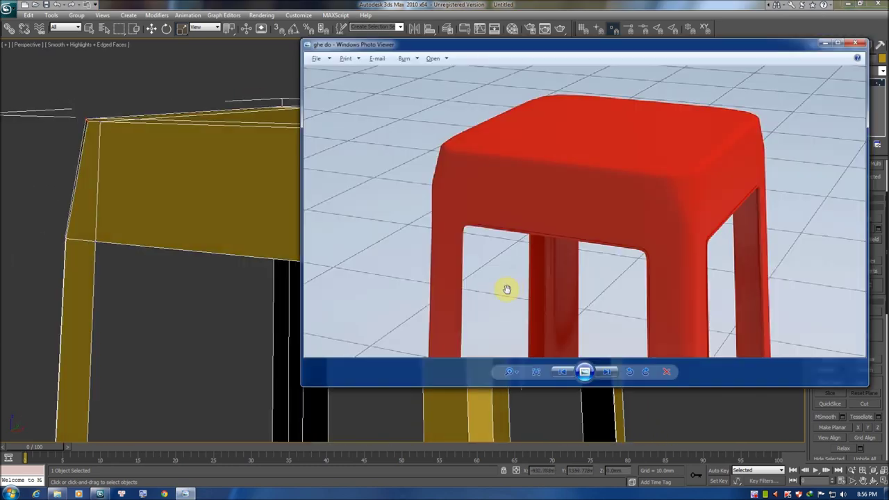
{"action": "left_click_drag", "start_coordinate": [606, 248], "coordinate": [618, 235]}
{"action": "key", "text": "alt+Tab"}
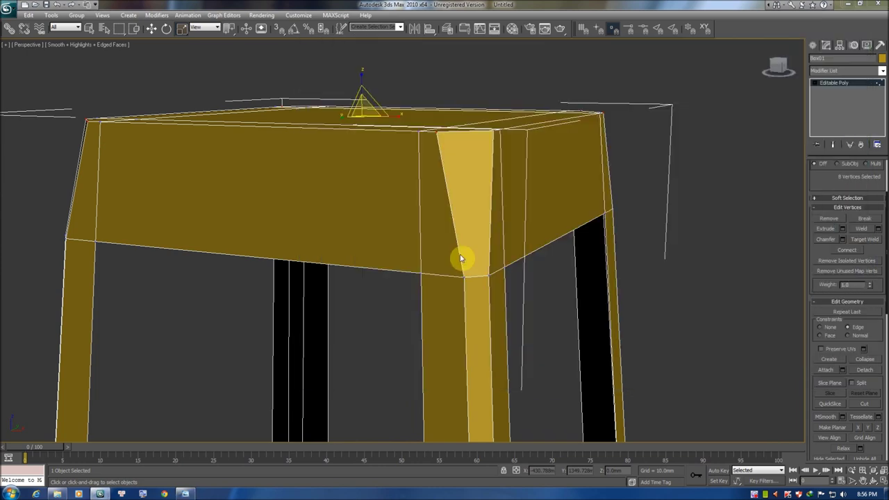
{"action": "mouse_move", "coordinate": [457, 242]}
{"action": "middle_mouse_down", "text": "alt"}
{"action": "mouse_move", "coordinate": [558, 215]}
{"action": "mouse_move", "coordinate": [452, 225]}
{"action": "middle_mouse_up", "text": "alt"}
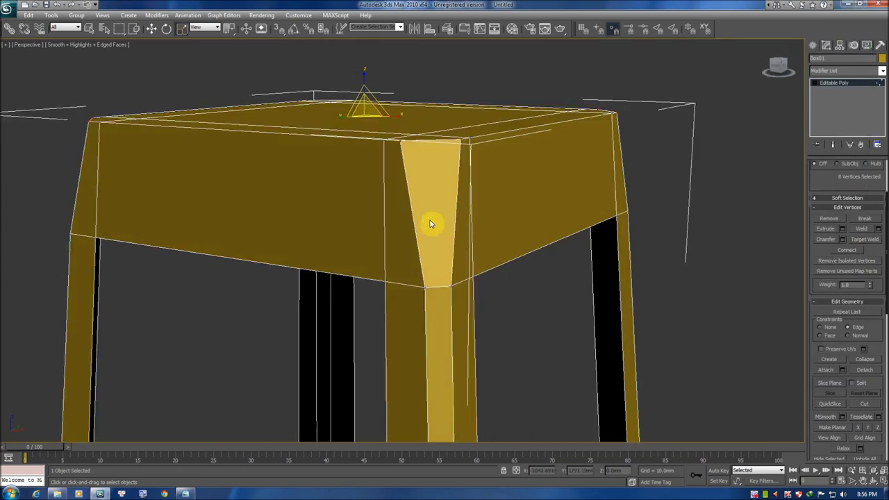
{"action": "mouse_move", "coordinate": [434, 221]}
{"action": "middle_mouse_down", "text": "alt"}
{"action": "mouse_move", "coordinate": [426, 222]}
{"action": "mouse_move", "coordinate": [430, 206]}
{"action": "middle_mouse_up", "text": "alt"}
{"action": "key", "text": "f"}
{"action": "key", "text": "F3"}
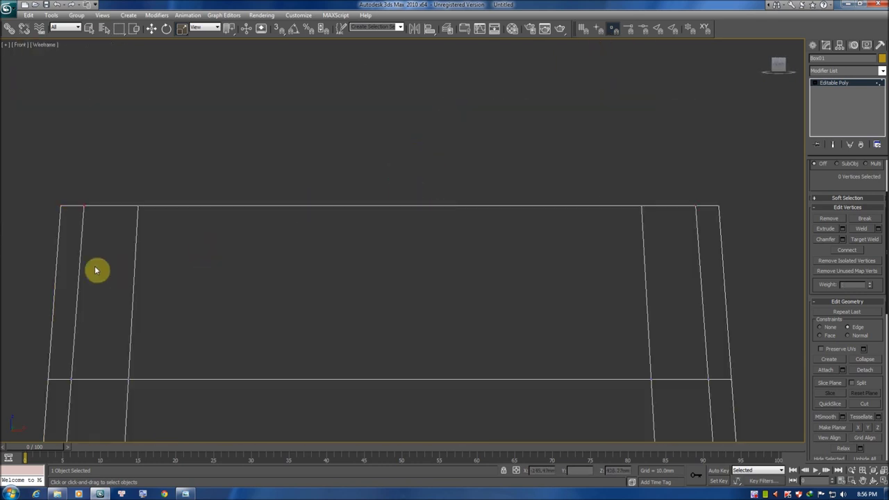
- Crossing-select the seat band's 16 vertical edges and Connect them with one segment at Slide 25
{"action": "scroll", "coordinate": [716, 229], "scroll_direction": "down", "scroll_amount": 2}
{"action": "scroll", "coordinate": [667, 201], "scroll_direction": "down", "scroll_amount": 2}
{"action": "key", "text": "F4"}
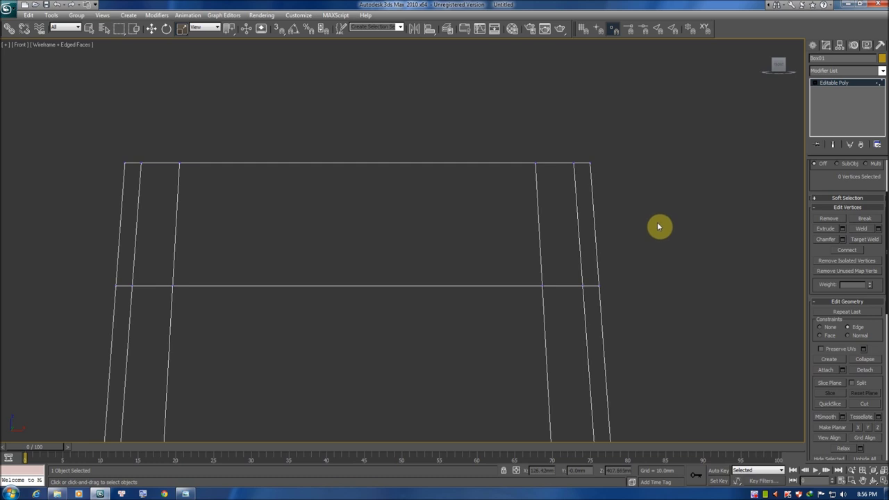
{"action": "key", "text": "F3"}
{"action": "key", "text": "1"}
{"action": "key", "text": "2"}
{"action": "left_click_drag", "start_coordinate": [665, 192], "coordinate": [6, 237]}
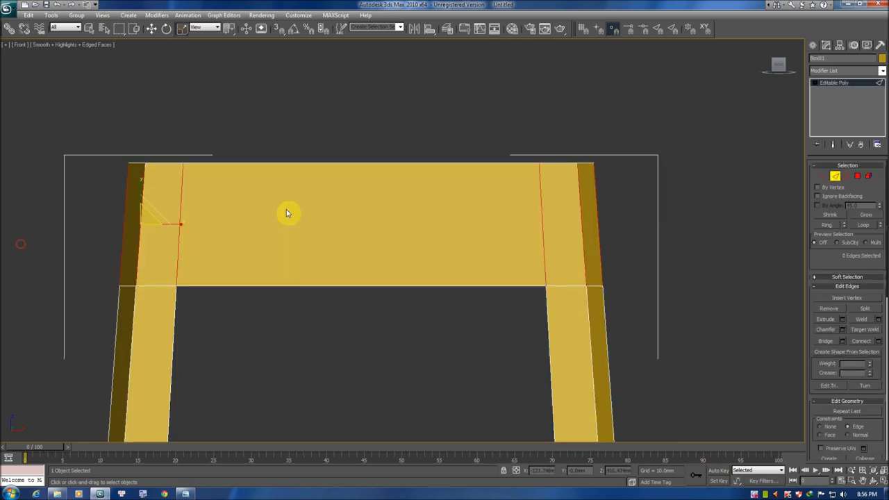
{"action": "right_click", "coordinate": [290, 208]}
{"action": "left_click", "coordinate": [208, 237]}
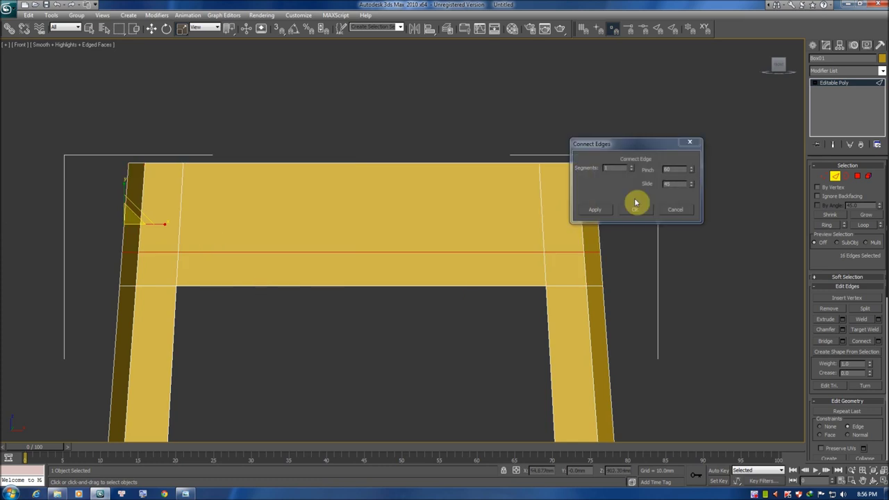
{"action": "left_click_drag", "start_coordinate": [686, 184], "coordinate": [691, 202]}
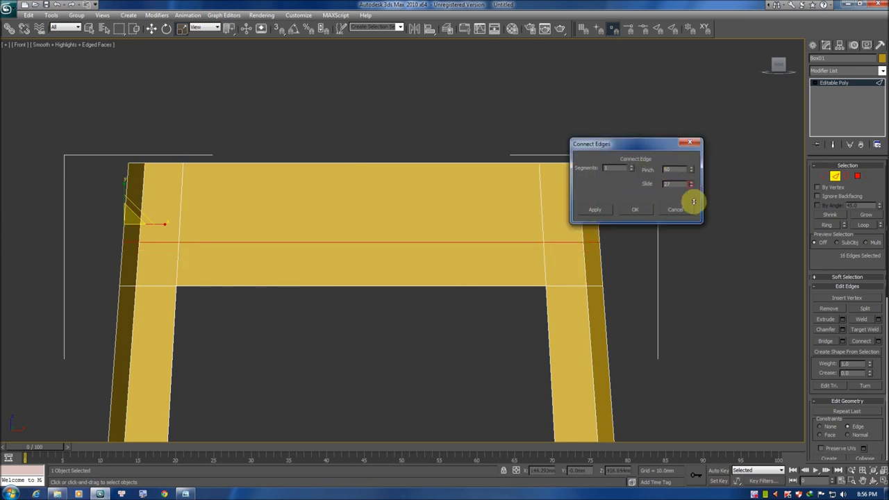
{"action": "left_click", "coordinate": [619, 195]}
{"action": "key", "text": "t"}
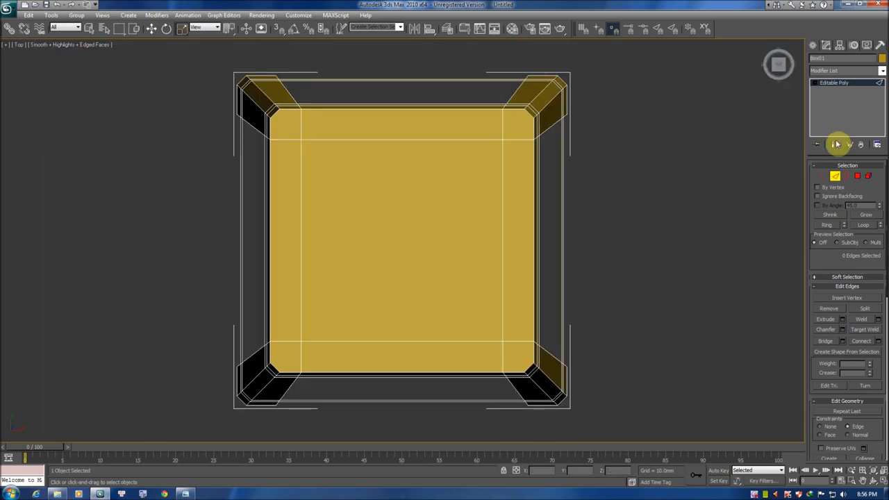
- Select the eight inner corner vertices of the stool in Top view
{"action": "left_click", "coordinate": [827, 177]}
{"action": "key", "text": "F4"}
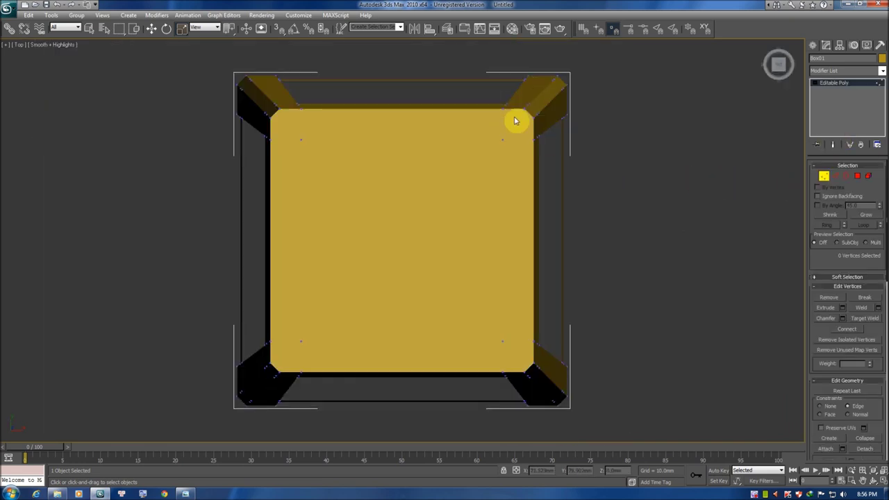
{"action": "key", "text": "F3"}
{"action": "middle_click_drag", "start_coordinate": [516, 119], "coordinate": [504, 161]}
{"action": "scroll", "coordinate": [504, 161], "scroll_direction": "up", "scroll_amount": 3}
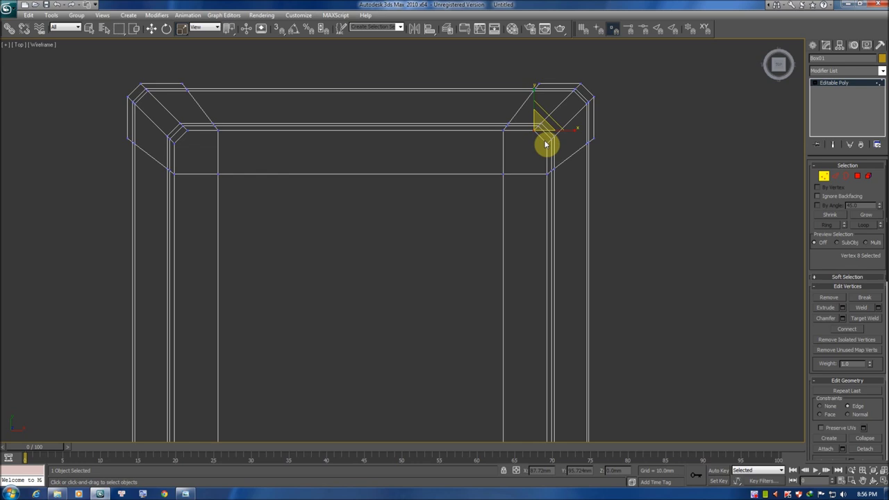
{"action": "left_click", "coordinate": [546, 148]}
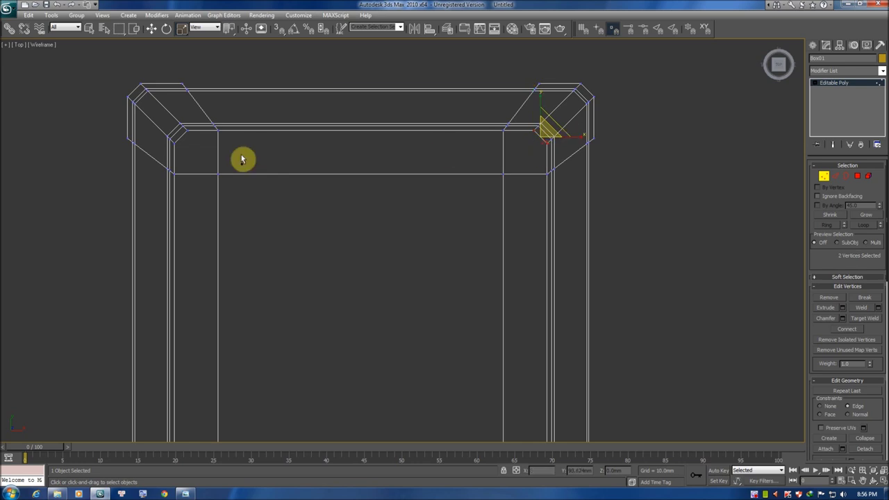
{"action": "left_click", "coordinate": [174, 145], "text": "ctrl"}
{"action": "left_click", "coordinate": [186, 132], "text": "ctrl"}
{"action": "mouse_move", "coordinate": [188, 133]}
{"action": "middle_mouse_down"}
{"action": "mouse_move", "coordinate": [354, 232]}
{"action": "mouse_move", "coordinate": [240, 294]}
{"action": "middle_mouse_up"}
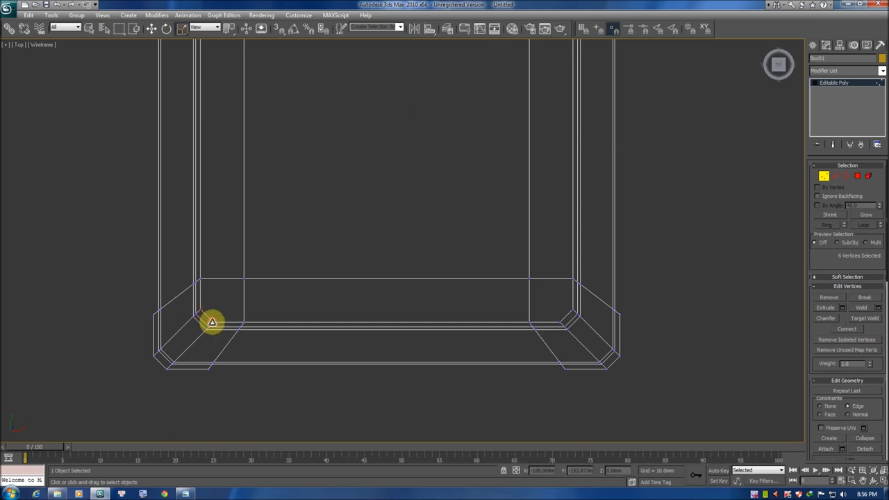
{"action": "left_click", "coordinate": [212, 322], "text": "ctrl"}
{"action": "left_click", "coordinate": [560, 321], "text": "ctrl"}
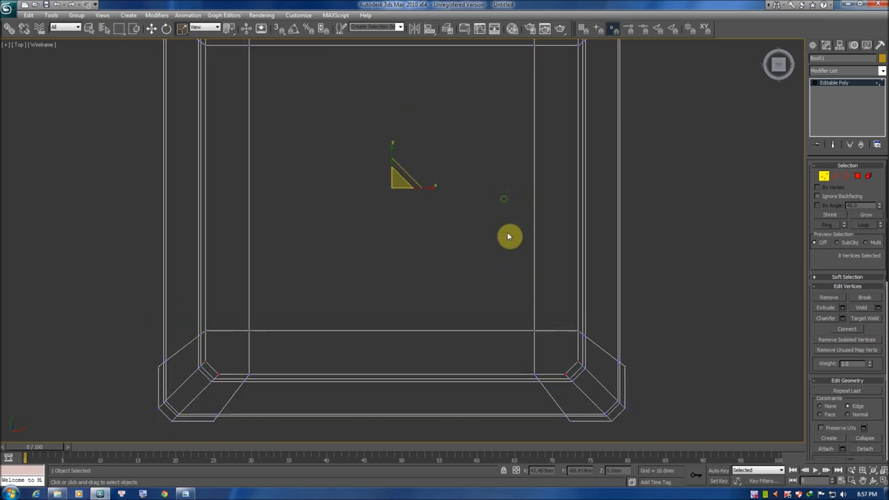
{"action": "scroll", "coordinate": [487, 222], "scroll_direction": "down", "scroll_amount": 3}
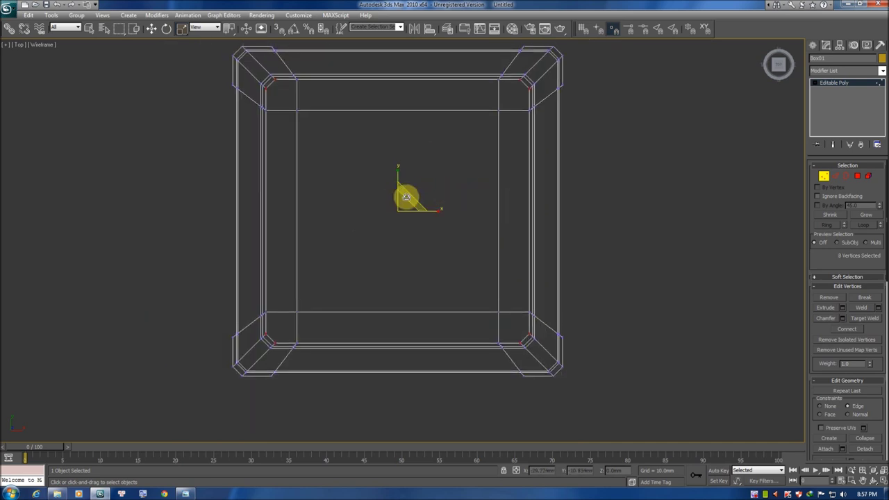
- Show the stool as shaded faces with edges and orbit it in Perspective view
{"action": "key", "text": "F3"}
{"action": "key", "text": "F3"}
{"action": "key", "text": "F3"}
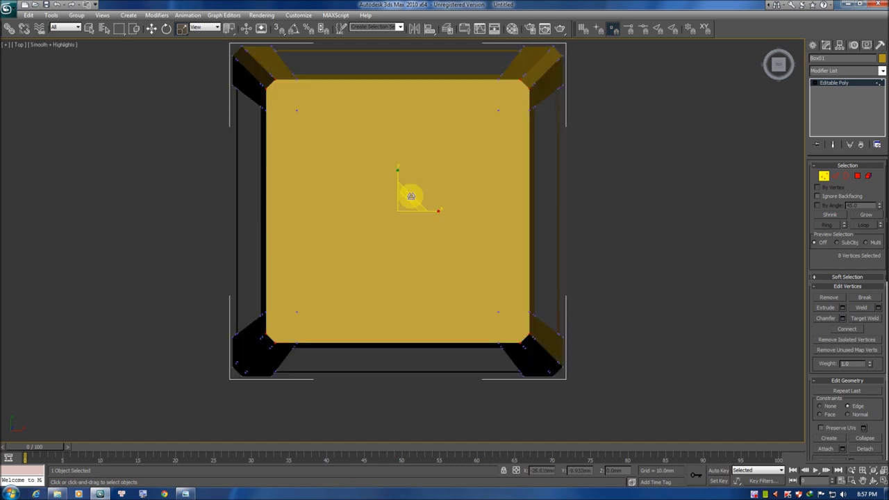
{"action": "key", "text": "F4"}
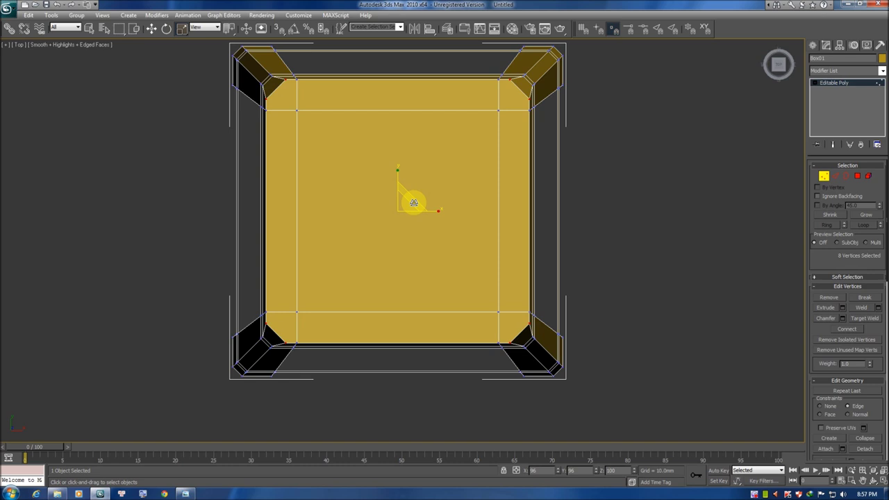
{"action": "scroll", "coordinate": [423, 179], "scroll_direction": "down", "scroll_amount": 1}
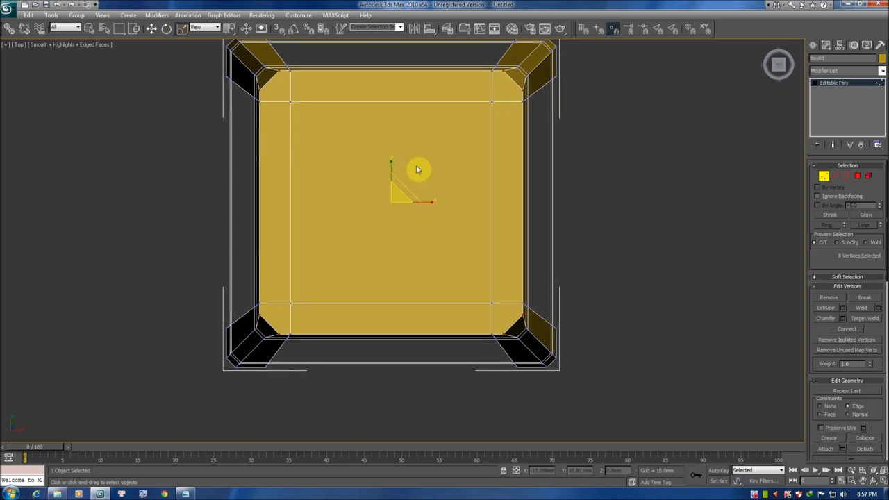
{"action": "scroll", "coordinate": [417, 171], "scroll_direction": "up", "scroll_amount": 2}
{"action": "scroll", "coordinate": [419, 163], "scroll_direction": "down", "scroll_amount": 3}
{"action": "key", "text": "p"}
{"action": "mouse_move", "coordinate": [371, 192]}
{"action": "middle_mouse_down", "text": "alt"}
{"action": "mouse_move", "coordinate": [359, 151]}
{"action": "mouse_move", "coordinate": [354, 173]}
{"action": "mouse_move", "coordinate": [382, 182]}
{"action": "mouse_move", "coordinate": [369, 183]}
{"action": "mouse_move", "coordinate": [785, 167]}
{"action": "middle_mouse_up", "text": "alt"}
{"action": "left_click", "coordinate": [824, 178]}
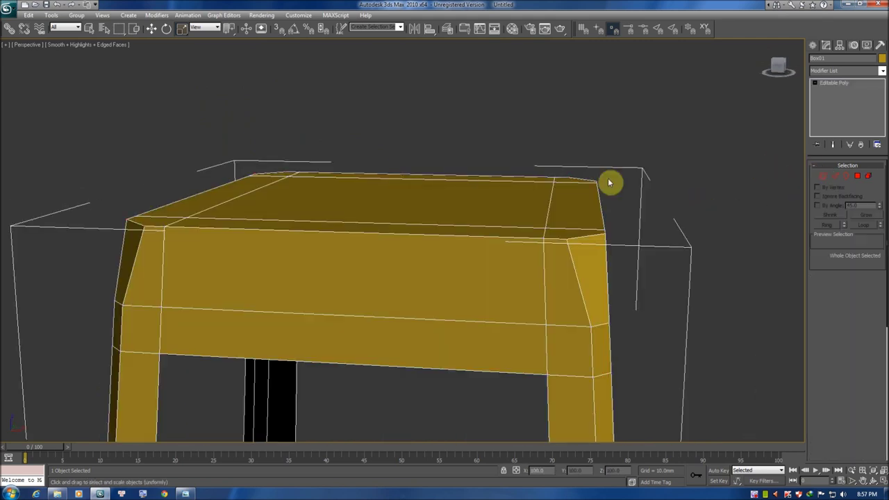
- Select the stool and apply a TurboSmooth modifier to it
{"action": "middle_click_drag", "start_coordinate": [611, 183], "coordinate": [710, 165], "text": "alt"}
{"action": "left_click", "coordinate": [669, 176]}
{"action": "scroll", "coordinate": [417, 220], "scroll_direction": "down", "scroll_amount": 3}
{"action": "mouse_move", "coordinate": [416, 220]}
{"action": "middle_mouse_down", "text": "alt"}
{"action": "mouse_move", "coordinate": [403, 232]}
{"action": "mouse_move", "coordinate": [451, 227]}
{"action": "mouse_move", "coordinate": [470, 199]}
{"action": "mouse_move", "coordinate": [389, 224]}
{"action": "mouse_move", "coordinate": [449, 220]}
{"action": "mouse_move", "coordinate": [381, 130]}
{"action": "middle_mouse_up", "text": "alt"}
{"action": "left_click", "coordinate": [451, 226]}
{"action": "scroll", "coordinate": [381, 129], "scroll_direction": "up", "scroll_amount": 2}
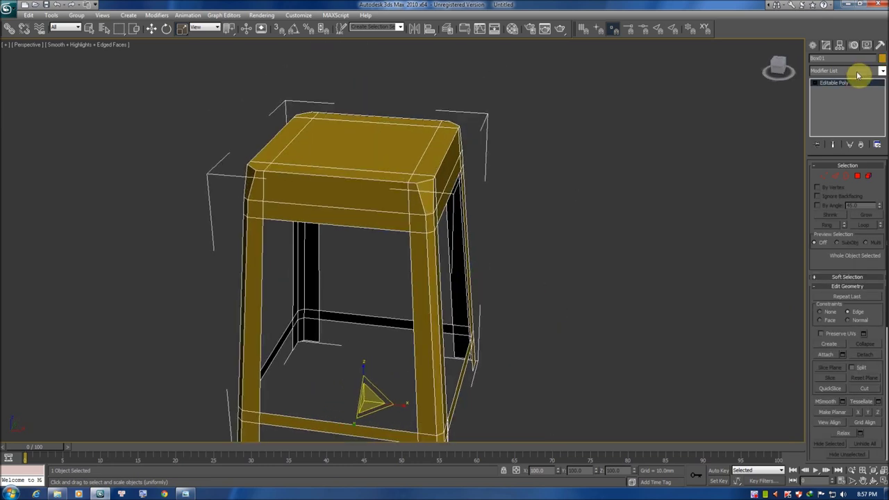
{"action": "left_click", "coordinate": [858, 71]}
{"action": "scroll", "coordinate": [859, 75], "scroll_direction": "down", "scroll_amount": 15}
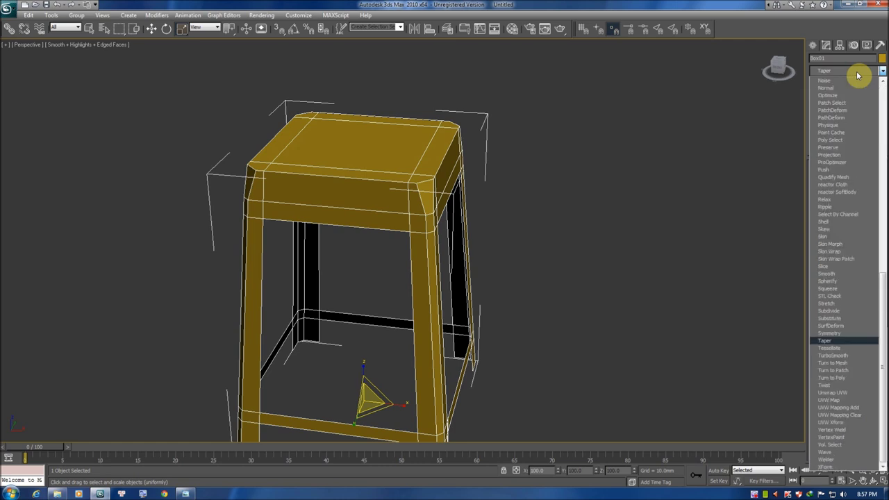
{"action": "left_click", "coordinate": [843, 360]}
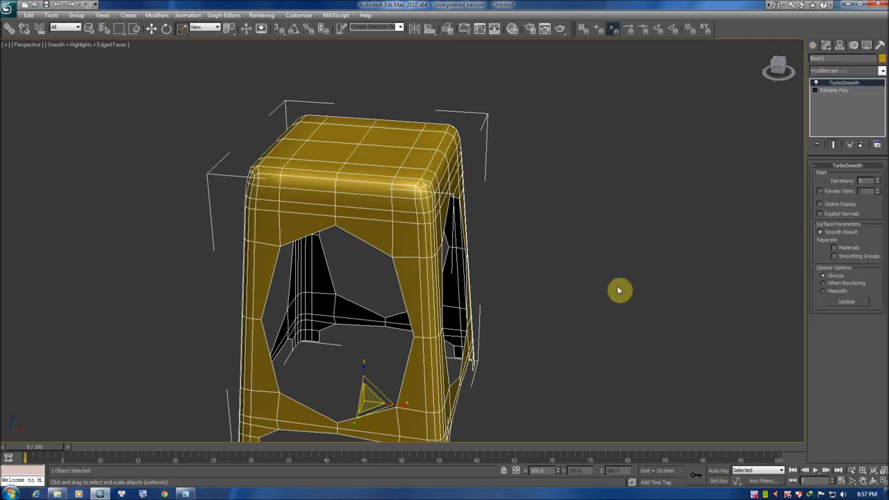
- Switch to Front view and start the Box tool beside the stool
{"action": "mouse_move", "coordinate": [577, 230]}
{"action": "middle_mouse_down", "text": "alt"}
{"action": "mouse_move", "coordinate": [596, 233]}
{"action": "mouse_move", "coordinate": [528, 192]}
{"action": "mouse_move", "coordinate": [469, 202]}
{"action": "mouse_move", "coordinate": [512, 169]}
{"action": "mouse_move", "coordinate": [509, 212]}
{"action": "mouse_move", "coordinate": [473, 197]}
{"action": "middle_mouse_up", "text": "alt"}
{"action": "mouse_move", "coordinate": [508, 253]}
{"action": "middle_mouse_down", "text": "alt"}
{"action": "mouse_move", "coordinate": [435, 201]}
{"action": "mouse_move", "coordinate": [447, 203]}
{"action": "middle_mouse_up", "text": "alt"}
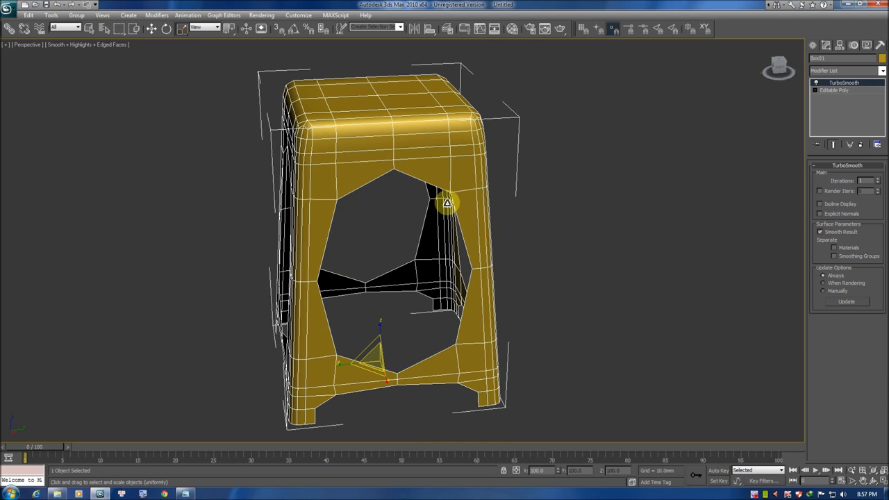
{"action": "key", "text": "f"}
{"action": "scroll", "coordinate": [452, 203], "scroll_direction": "down", "scroll_amount": 5}
{"action": "scroll", "coordinate": [464, 212], "scroll_direction": "up", "scroll_amount": 1}
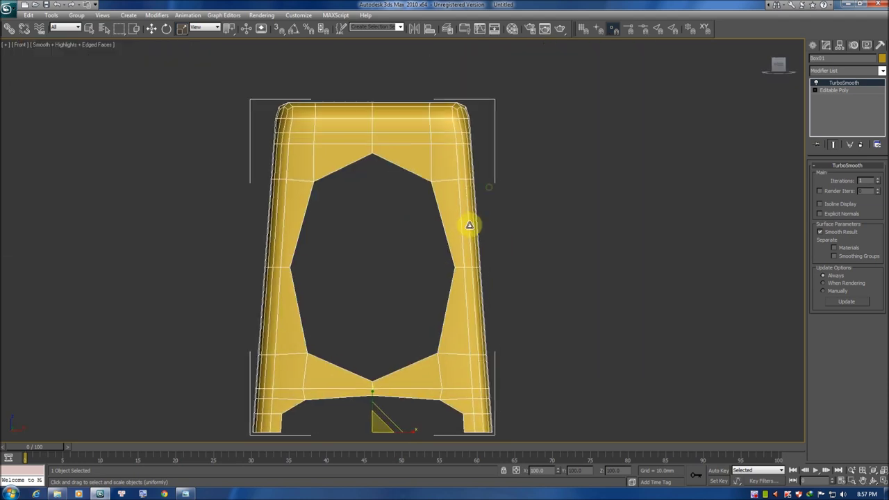
{"action": "left_click", "coordinate": [815, 46]}
{"action": "left_click", "coordinate": [829, 104]}
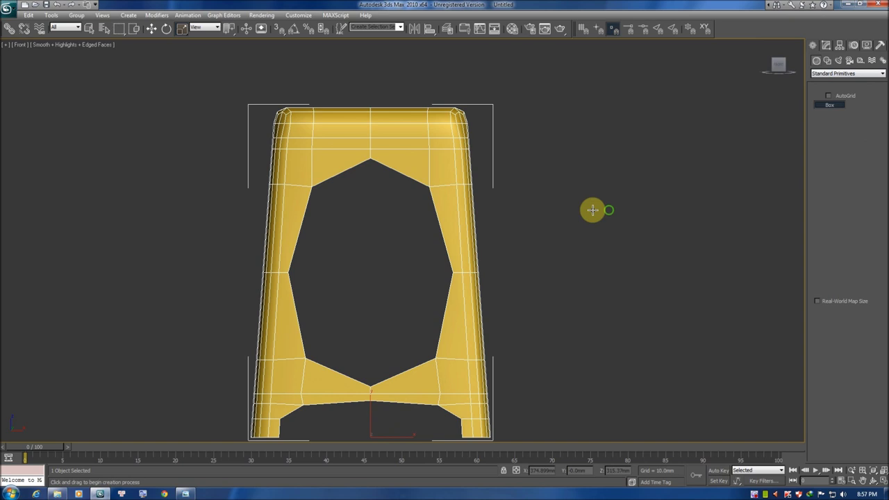
{"action": "middle_click_drag", "start_coordinate": [698, 274], "coordinate": [574, 260]}
{"action": "left_click_drag", "start_coordinate": [573, 260], "coordinate": [709, 310]}
{"action": "right_click", "coordinate": [611, 230]}
{"action": "key", "text": "F3"}
- Draw a new box beside the stool and lengthen it to about 246 mm
{"action": "middle_click_drag", "start_coordinate": [623, 255], "coordinate": [556, 268]}
{"action": "left_click_drag", "start_coordinate": [458, 180], "coordinate": [680, 323]}
{"action": "left_click", "coordinate": [598, 269]}
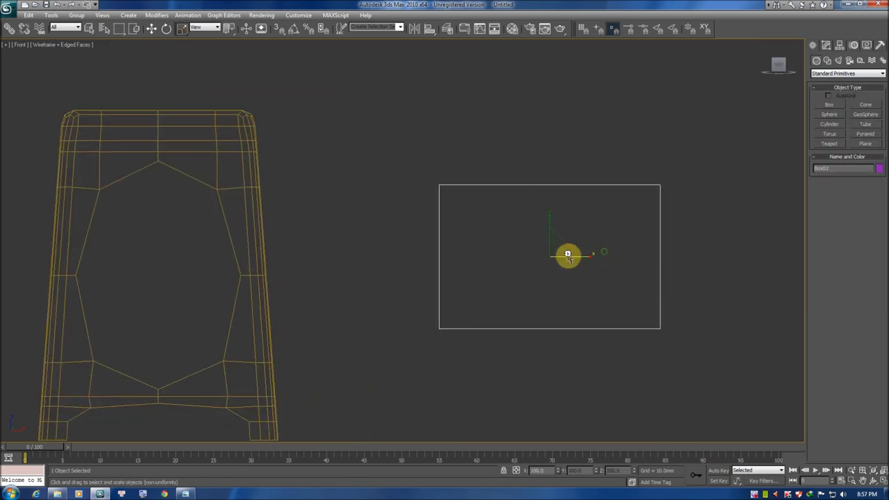
{"action": "mouse_move", "coordinate": [880, 180]}
{"action": "left_mouse_down"}
{"action": "mouse_move", "coordinate": [873, 163]}
{"action": "mouse_move", "coordinate": [873, 203]}
{"action": "left_mouse_up"}
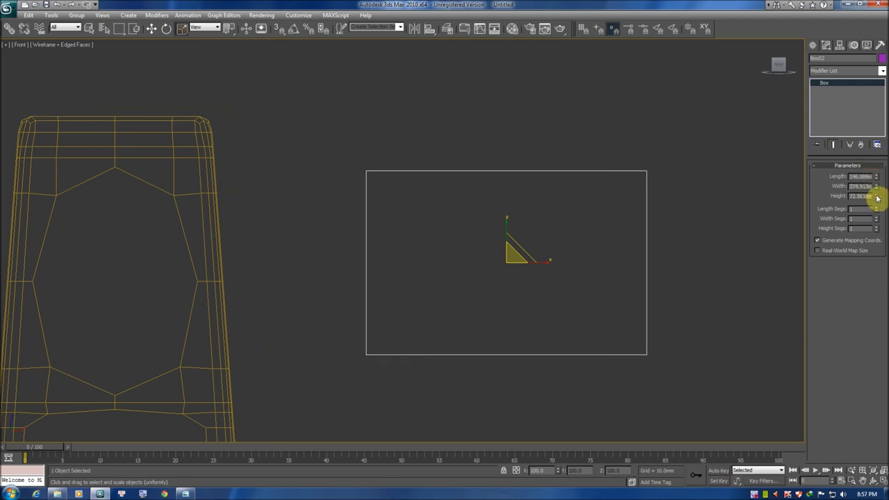
{"action": "middle_click_drag", "start_coordinate": [720, 215], "coordinate": [665, 222]}
{"action": "key", "text": "F3"}
{"action": "key", "text": "F4"}
{"action": "key", "text": "F3"}
- Give the box 5 length segments and view it shaded with edges
{"action": "left_click_drag", "start_coordinate": [877, 209], "coordinate": [877, 186]}
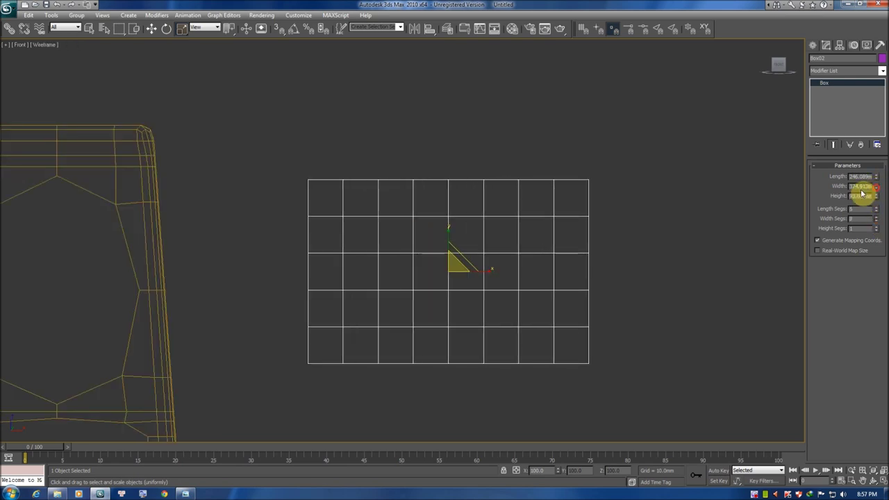
{"action": "scroll", "coordinate": [445, 230], "scroll_direction": "up", "scroll_amount": 2}
{"action": "key", "text": "F3"}
{"action": "key", "text": "F3"}
{"action": "key", "text": "F3"}
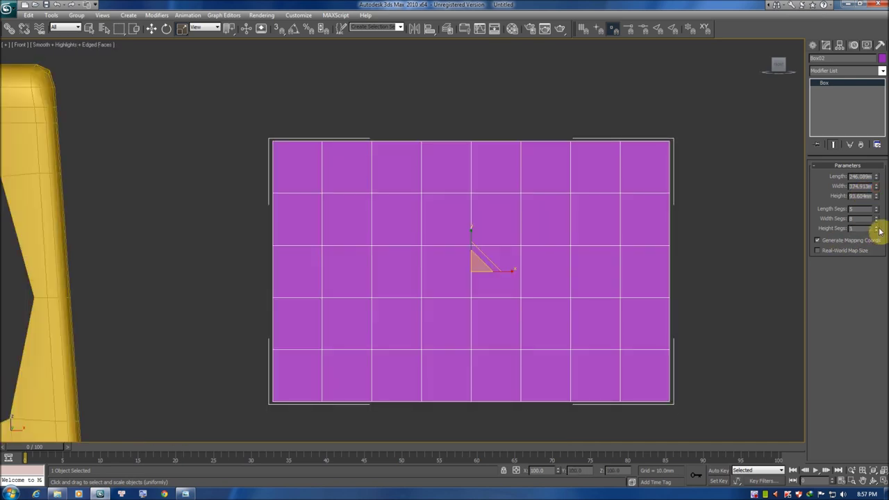
{"action": "key", "text": "F3"}
{"action": "left_click", "coordinate": [370, 126]}
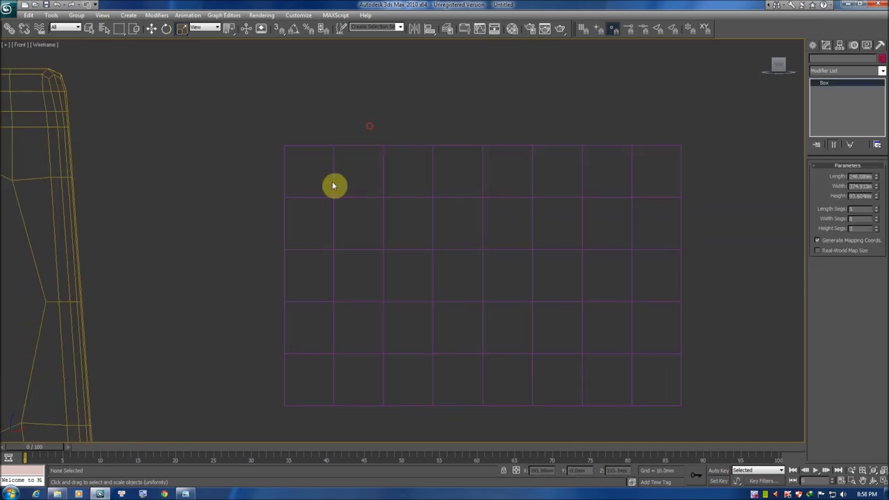
{"action": "left_click", "coordinate": [334, 185]}
{"action": "key", "text": "F3"}
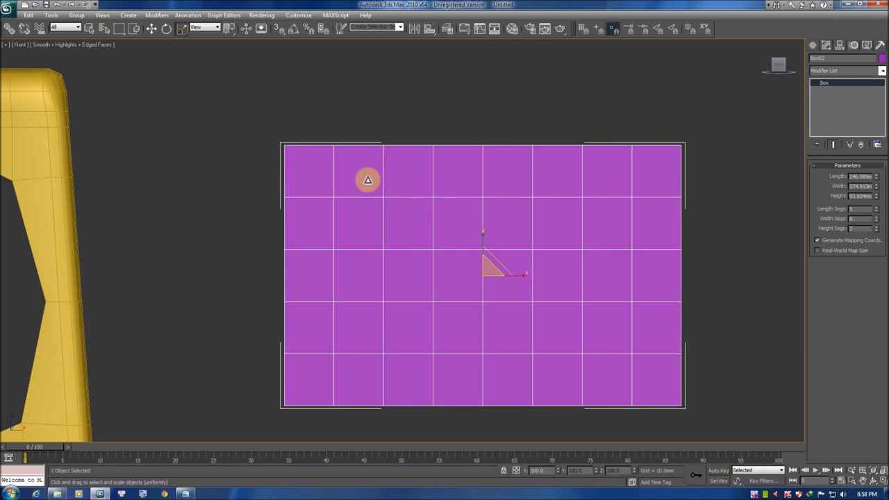
- Add TurboSmooth to the purple box with 2 iterations
{"action": "left_click", "coordinate": [861, 73]}
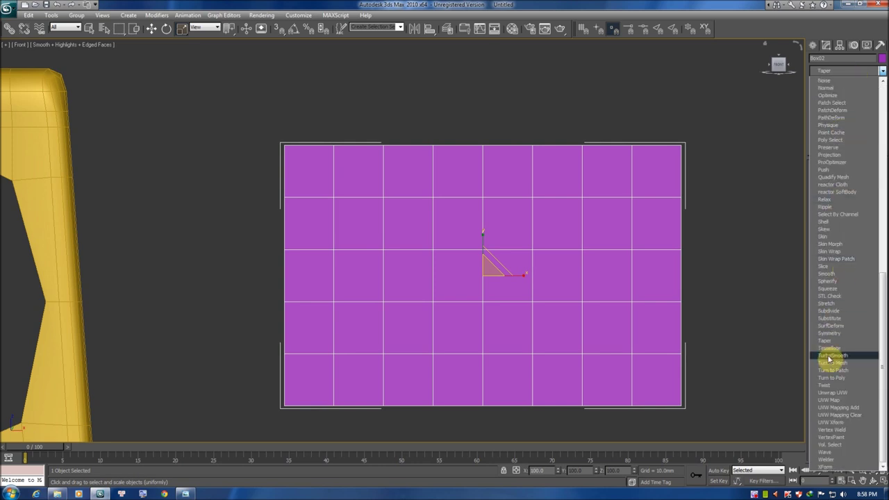
{"action": "left_click", "coordinate": [821, 359]}
{"action": "key", "text": "F3"}
{"action": "key", "text": "F3"}
{"action": "key", "text": "F4"}
{"action": "key", "text": "F4"}
{"action": "left_click", "coordinate": [880, 179]}
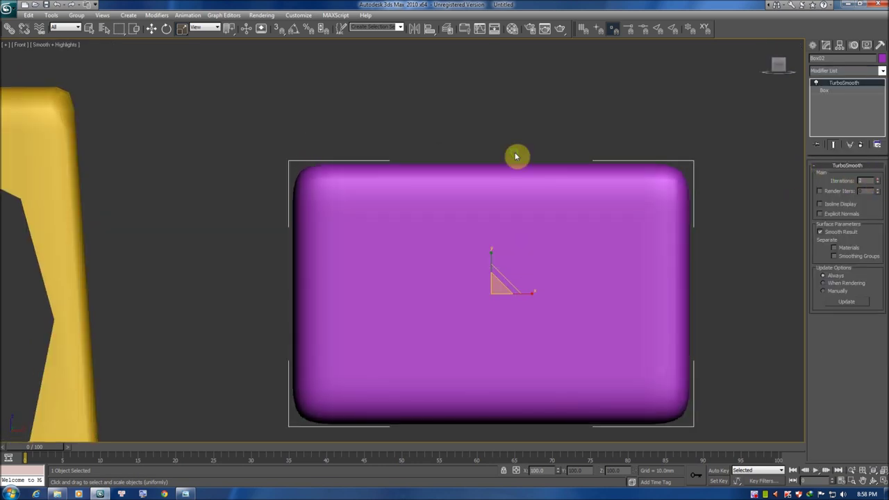
{"action": "key", "text": "F4"}
- Inspect the smoothed box in Perspective and Front views with edges shown
{"action": "key", "text": "p"}
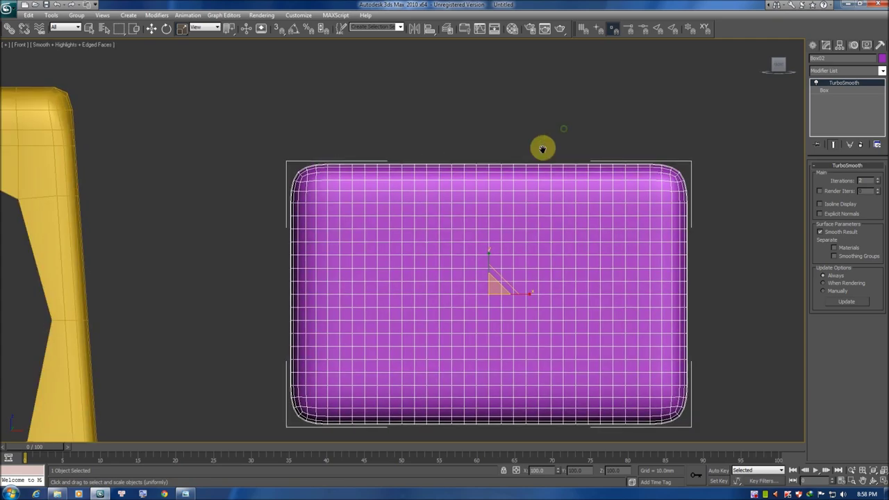
{"action": "scroll", "coordinate": [542, 147], "scroll_direction": "up", "scroll_amount": 2}
{"action": "scroll", "coordinate": [541, 173], "scroll_direction": "up", "scroll_amount": 4}
{"action": "scroll", "coordinate": [542, 189], "scroll_direction": "down", "scroll_amount": 3}
{"action": "mouse_move", "coordinate": [542, 189]}
{"action": "middle_mouse_down", "text": "alt"}
{"action": "mouse_move", "coordinate": [492, 213]}
{"action": "mouse_move", "coordinate": [496, 194]}
{"action": "mouse_move", "coordinate": [482, 194]}
{"action": "mouse_move", "coordinate": [566, 178]}
{"action": "middle_mouse_up", "text": "alt"}
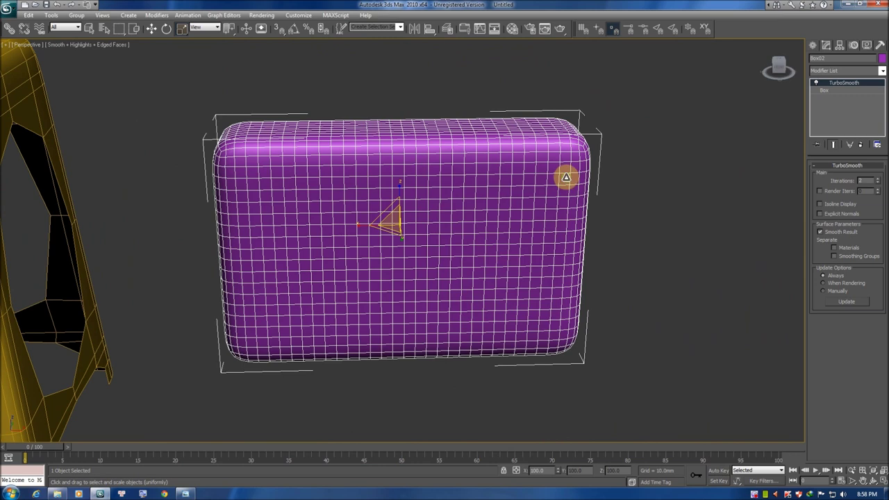
{"action": "key", "text": "F3"}
{"action": "key", "text": "F3"}
{"action": "key", "text": "F4"}
{"action": "key", "text": "f"}
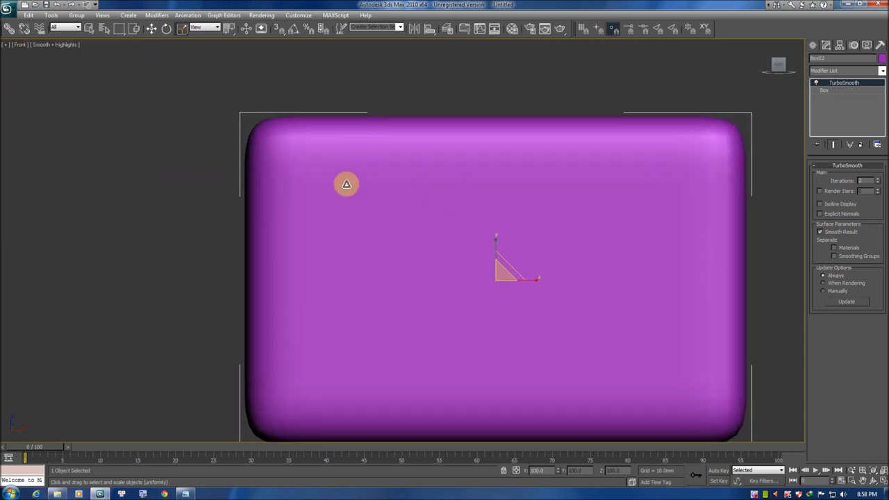
{"action": "key", "text": "F4"}
{"action": "scroll", "coordinate": [396, 194], "scroll_direction": "up", "scroll_amount": 3}
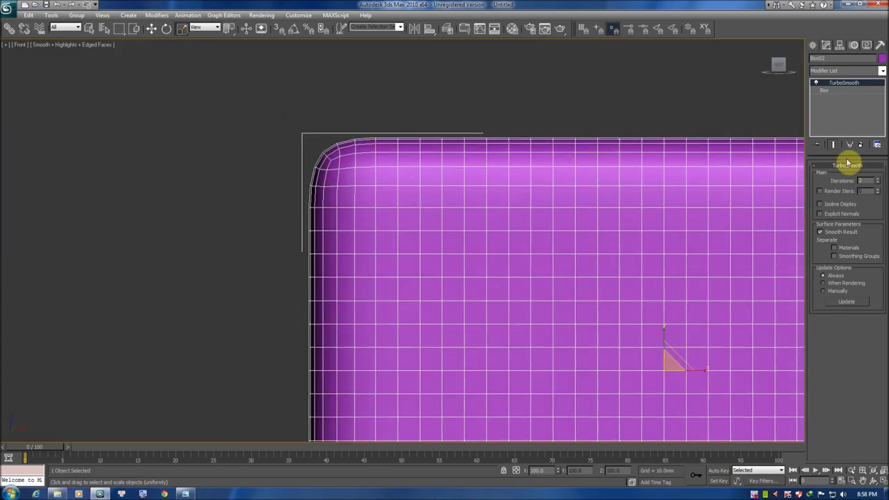
- Toggle the box's TurboSmooth on and off, leaving it switched off
{"action": "left_click", "coordinate": [816, 83]}
{"action": "key", "text": "F3"}
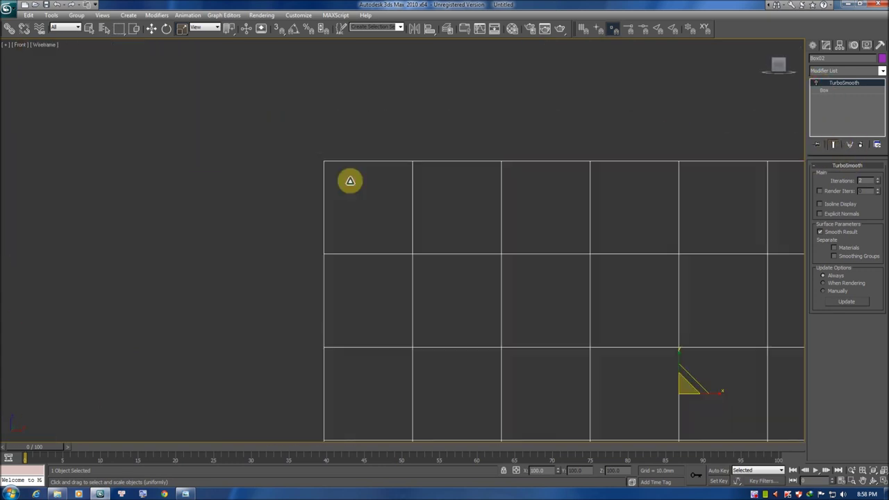
{"action": "key", "text": "F3"}
{"action": "key", "text": "F3"}
{"action": "key", "text": "F4"}
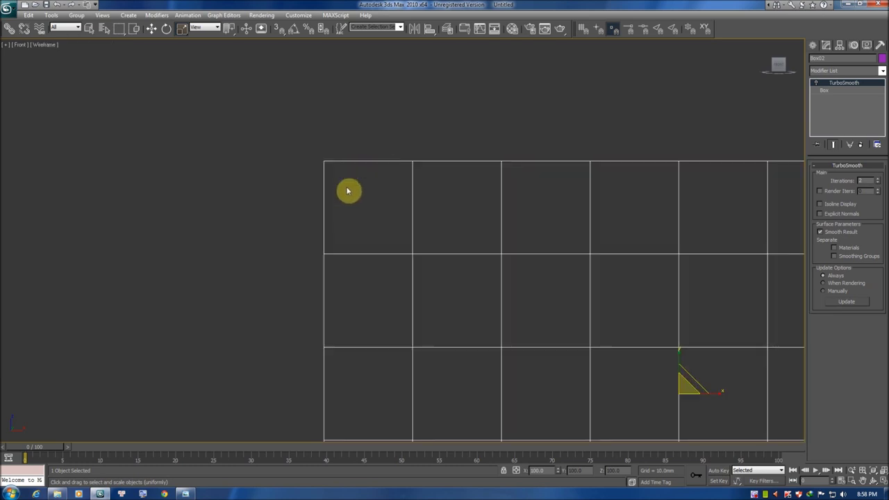
{"action": "left_click", "coordinate": [816, 83]}
{"action": "left_click", "coordinate": [816, 83]}
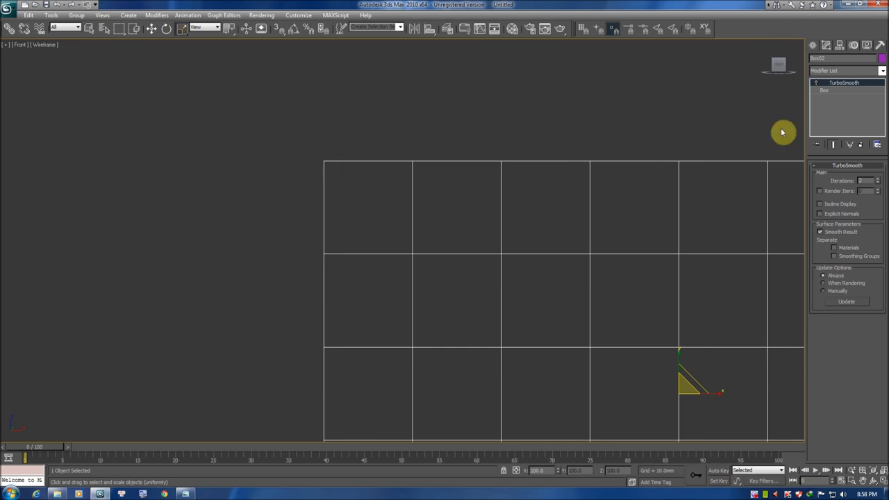
{"action": "left_click", "coordinate": [816, 82]}
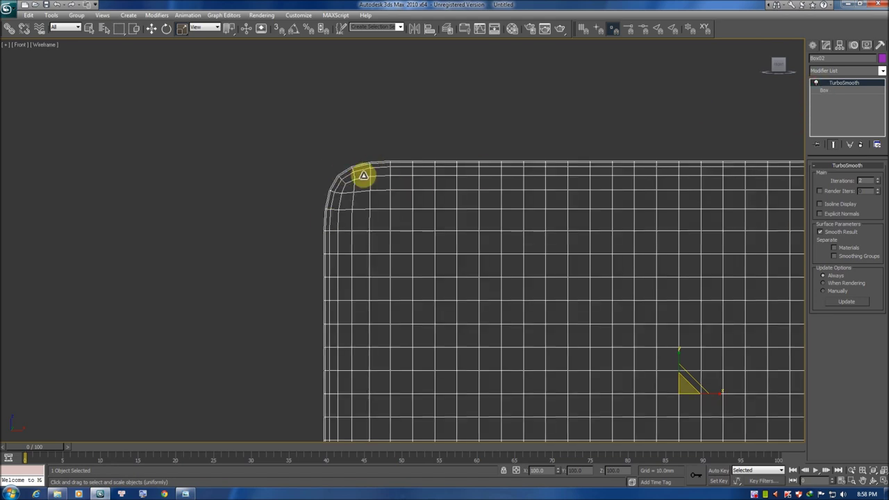
{"action": "left_click", "coordinate": [816, 83]}
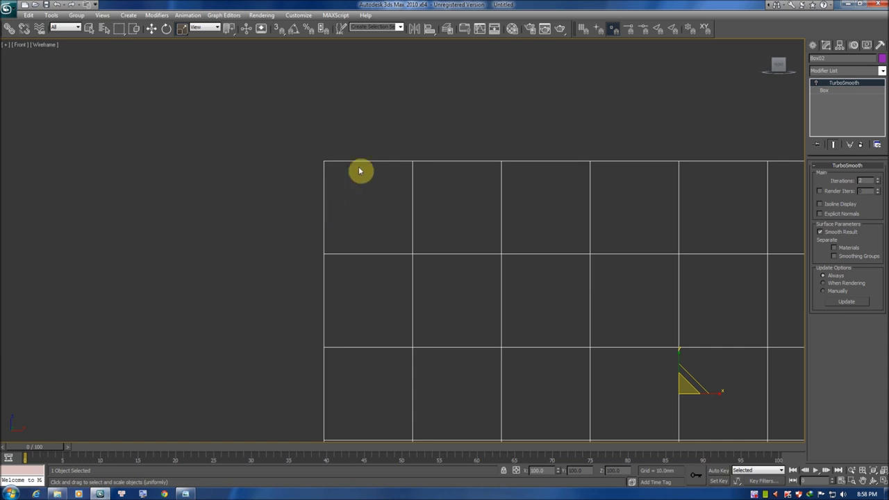
{"action": "left_click", "coordinate": [817, 84]}
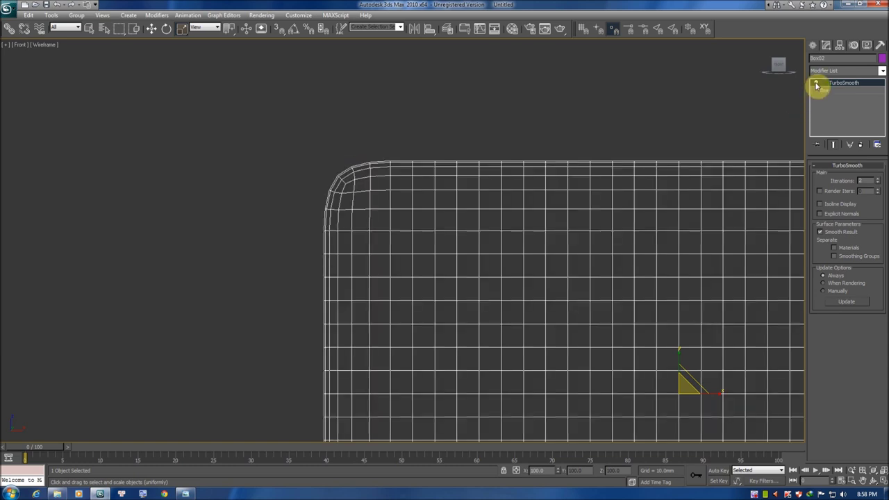
- Keep the box's TurboSmooth off and view its grid shaded with edges
{"action": "left_click", "coordinate": [817, 83]}
{"action": "key", "text": "F3"}
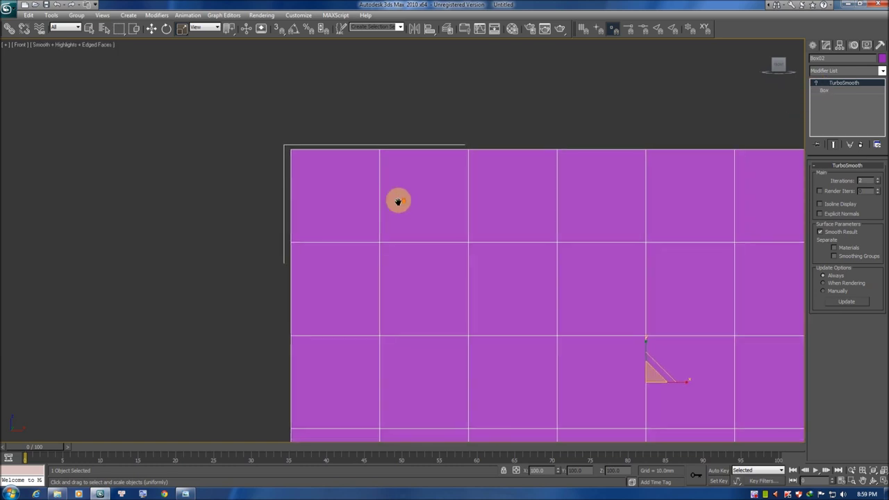
{"action": "scroll", "coordinate": [387, 169], "scroll_direction": "down", "scroll_amount": 2}
{"action": "scroll", "coordinate": [359, 183], "scroll_direction": "down", "scroll_amount": 2}
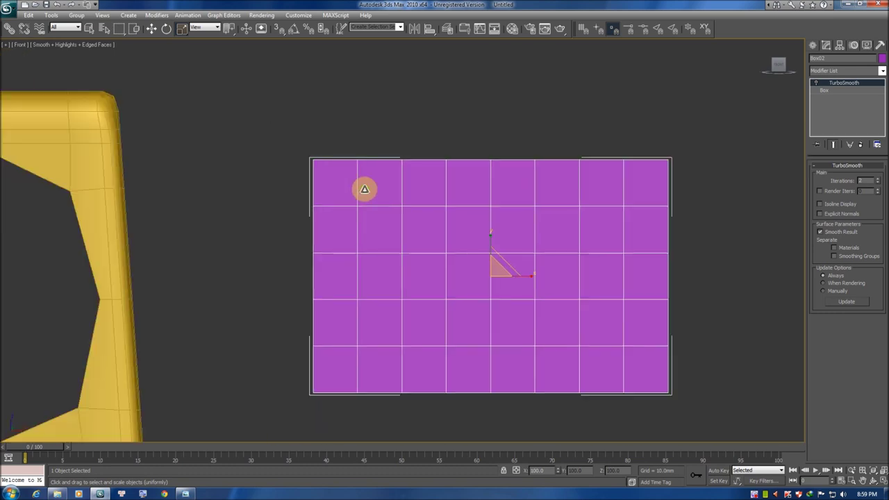
{"action": "scroll", "coordinate": [364, 189], "scroll_direction": "up", "scroll_amount": 2}
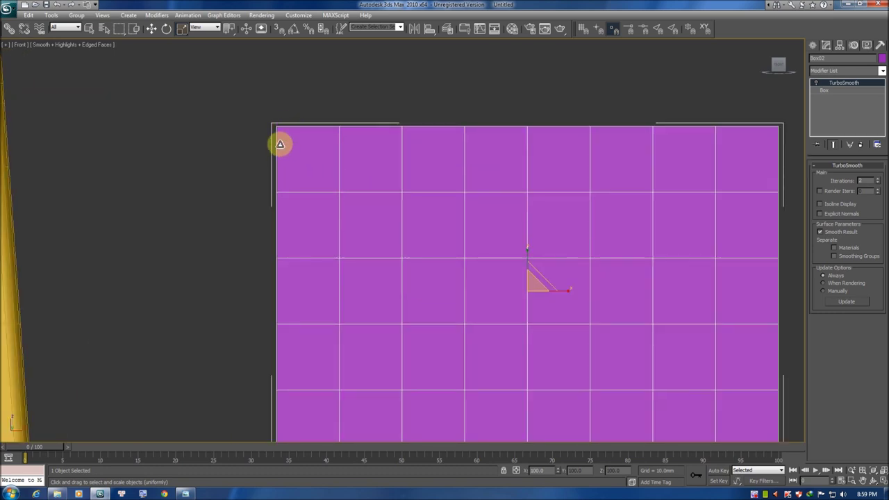
{"action": "scroll", "coordinate": [330, 125], "scroll_direction": "up", "scroll_amount": 1}
{"action": "scroll", "coordinate": [259, 125], "scroll_direction": "down", "scroll_amount": 1}
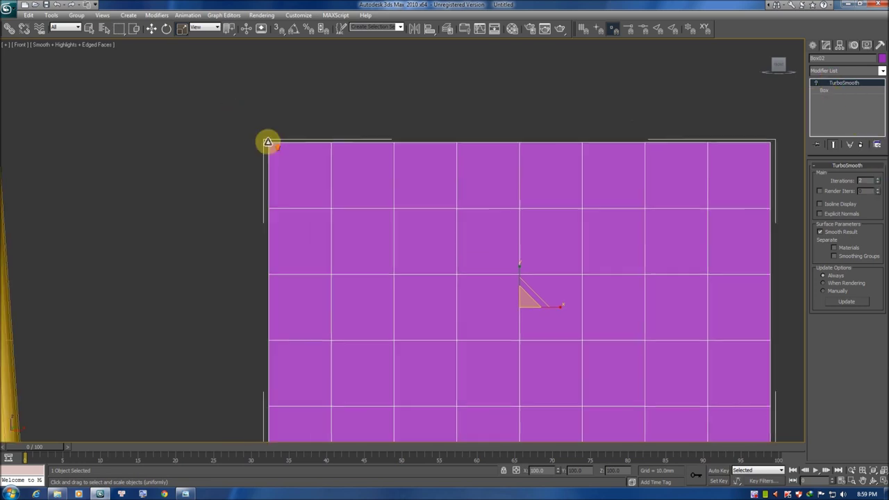
{"action": "scroll", "coordinate": [267, 136], "scroll_direction": "up", "scroll_amount": 3}
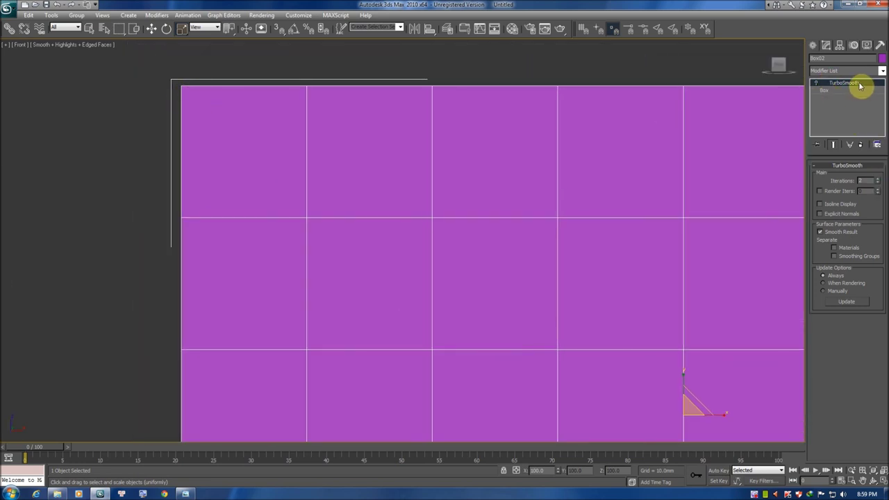
{"action": "middle_click_drag", "start_coordinate": [487, 127], "coordinate": [504, 138]}
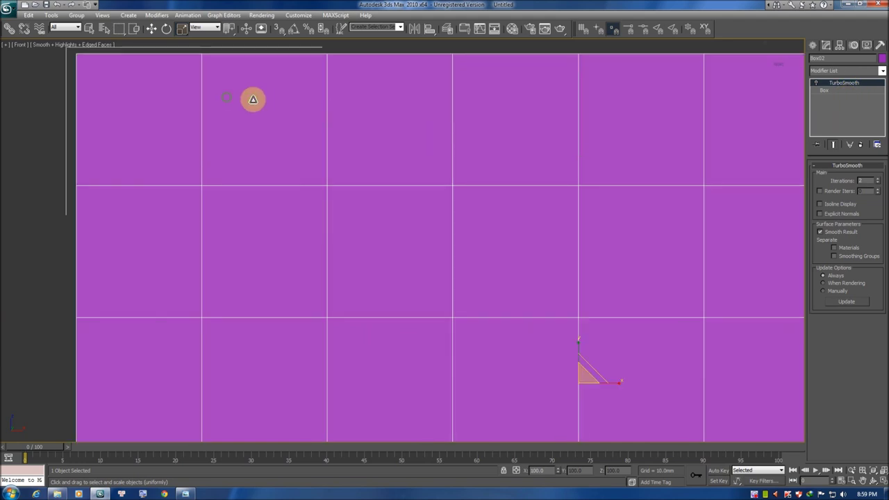
{"action": "middle_click_drag", "start_coordinate": [226, 96], "coordinate": [239, 87]}
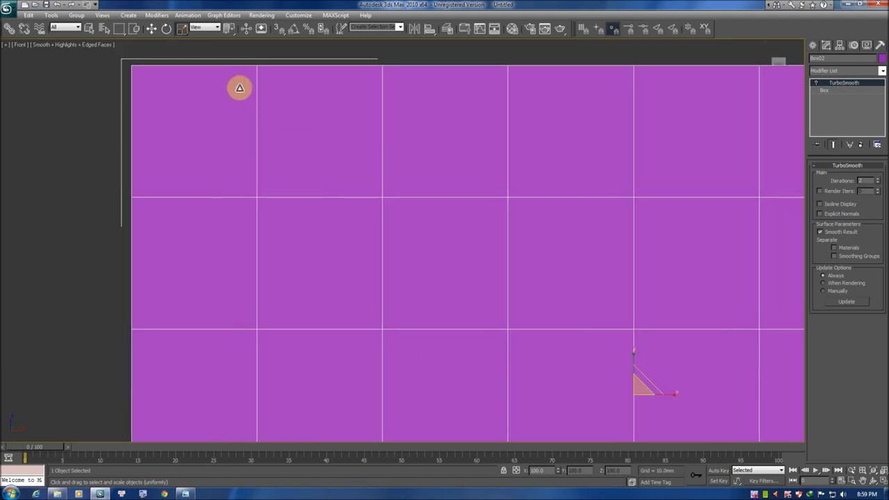
- Increase the box's length segments and width segments to 13, then re-enable TurboSmooth
{"action": "left_click", "coordinate": [834, 90]}
{"action": "left_click_drag", "start_coordinate": [877, 211], "coordinate": [878, 220]}
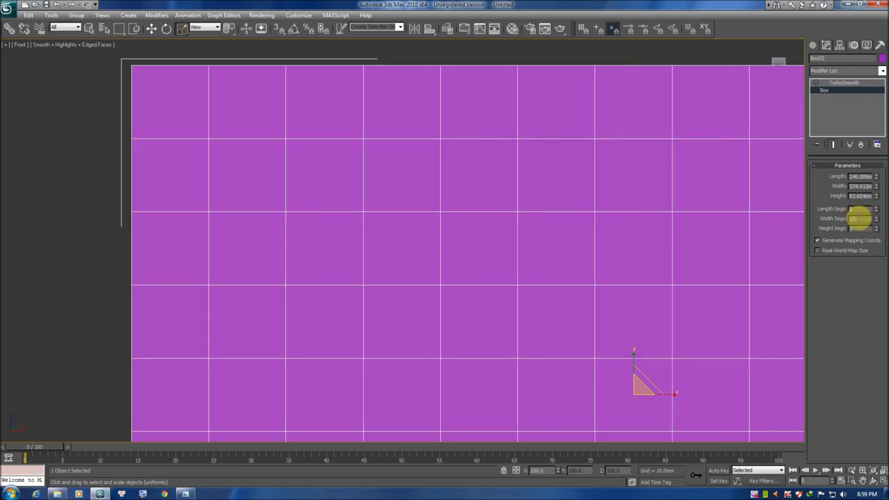
{"action": "middle_click_drag", "start_coordinate": [524, 188], "coordinate": [588, 157]}
{"action": "left_click", "coordinate": [816, 83]}
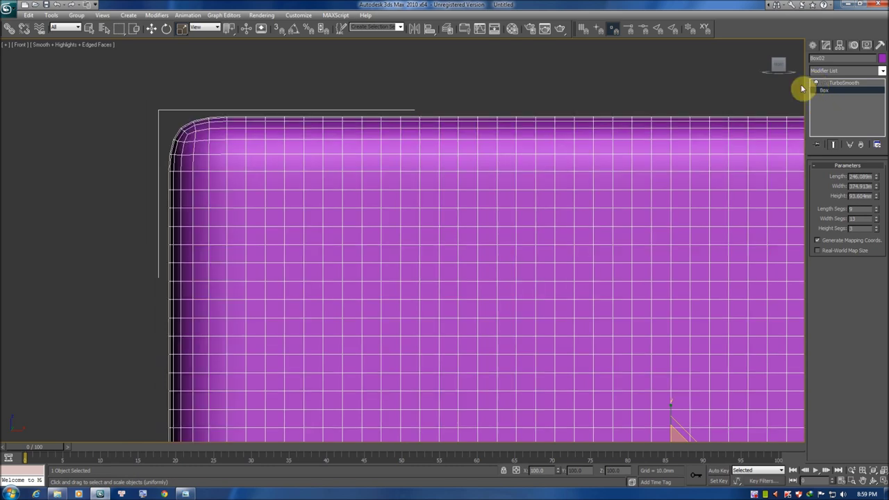
{"action": "key", "text": "F4"}
{"action": "key", "text": "F4"}
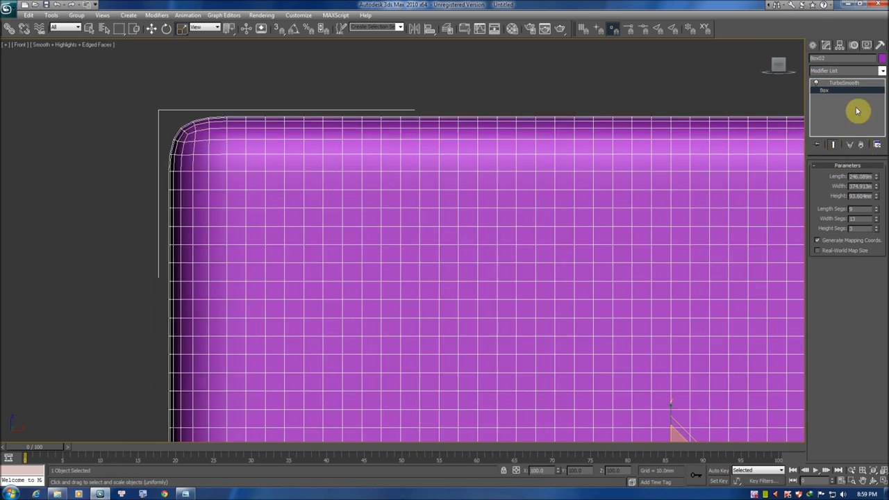
- Cut the box to 2 length and 3 width segments and switch TurboSmooth off
{"action": "left_click_drag", "start_coordinate": [878, 212], "coordinate": [873, 215]}
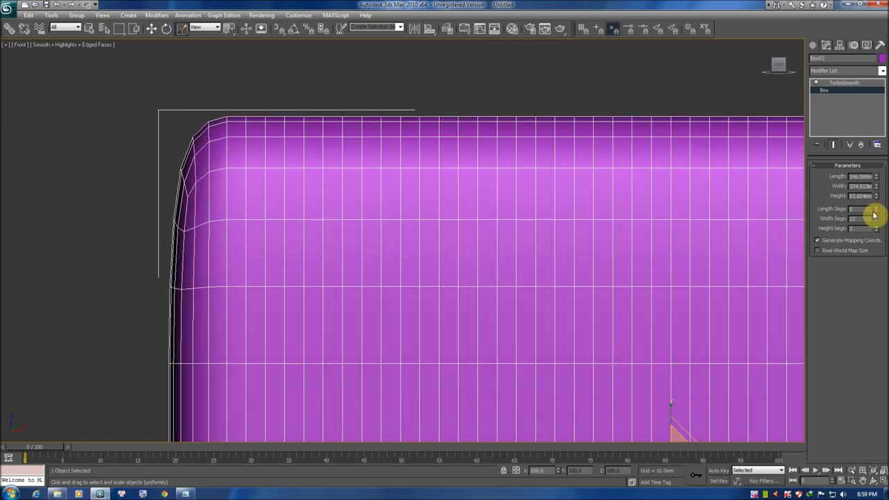
{"action": "left_click_drag", "start_coordinate": [877, 223], "coordinate": [878, 222]}
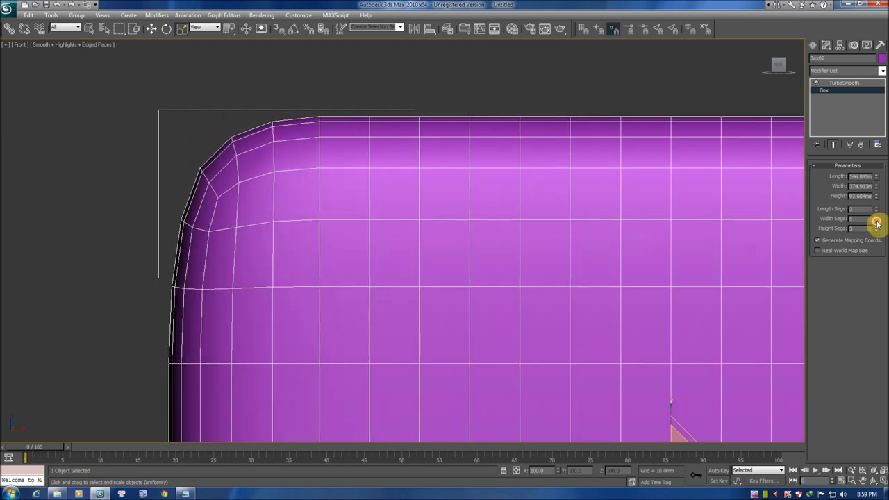
{"action": "middle_click_drag", "start_coordinate": [742, 117], "coordinate": [817, 94]}
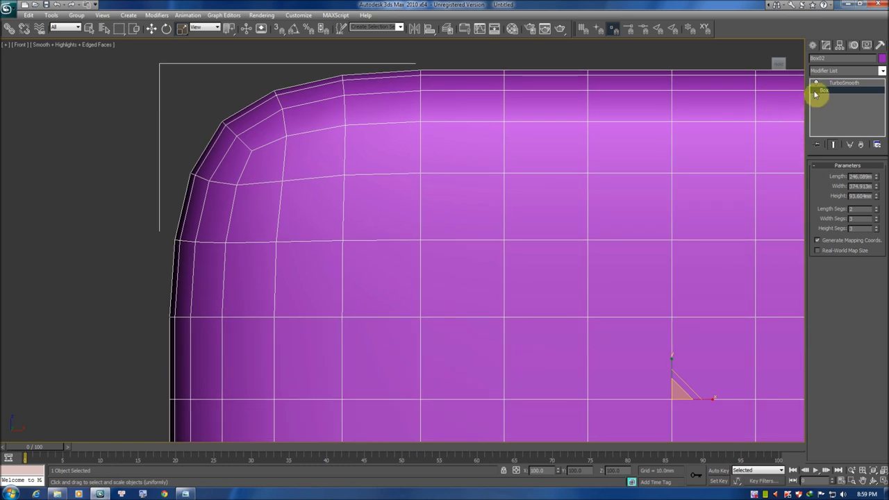
{"action": "left_click", "coordinate": [816, 84]}
{"action": "scroll", "coordinate": [416, 167], "scroll_direction": "down", "scroll_amount": 2}
{"action": "scroll", "coordinate": [334, 188], "scroll_direction": "down", "scroll_amount": 2}
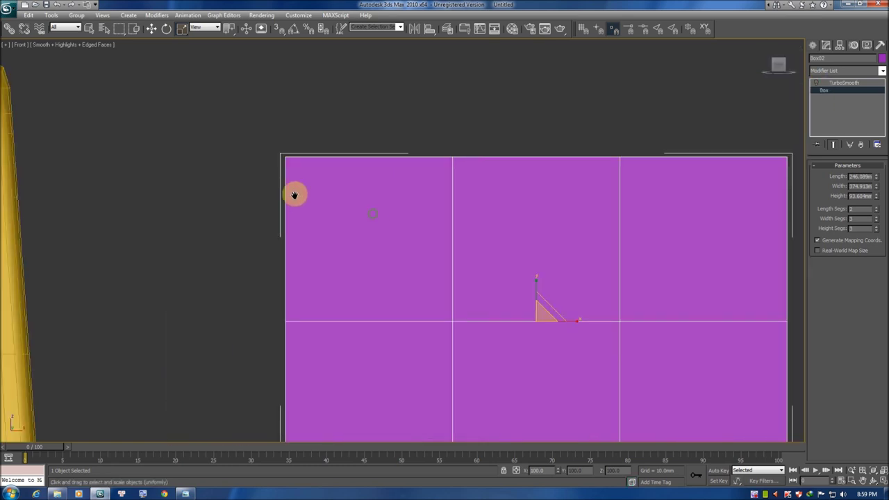
{"action": "scroll", "coordinate": [306, 174], "scroll_direction": "down", "scroll_amount": 1}
{"action": "middle_click_drag", "start_coordinate": [319, 167], "coordinate": [366, 134]}
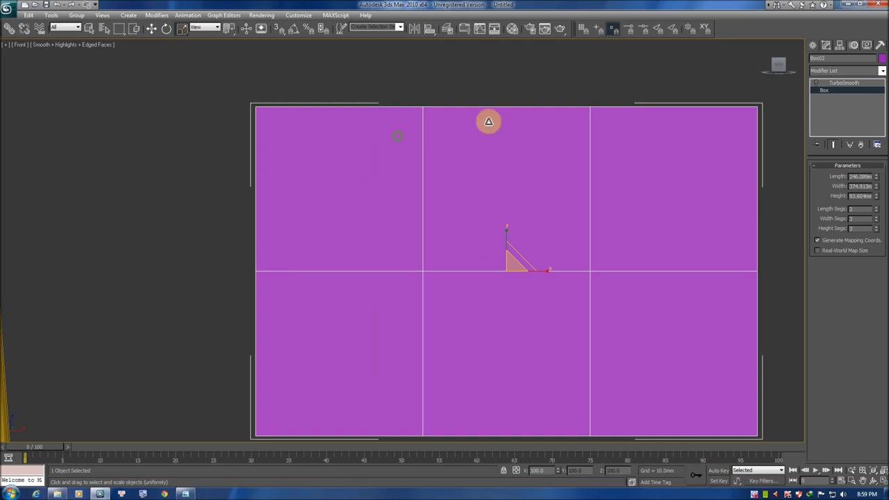
{"action": "scroll", "coordinate": [345, 180], "scroll_direction": "down", "scroll_amount": 3}
- Select the magenta test box and delete it
{"action": "middle_click_drag", "start_coordinate": [164, 181], "coordinate": [264, 180]}
{"action": "left_click", "coordinate": [264, 181]}
{"action": "scroll", "coordinate": [405, 171], "scroll_direction": "up", "scroll_amount": 2}
{"action": "left_click", "coordinate": [666, 201]}
{"action": "key", "text": "Delete"}
{"action": "left_click", "coordinate": [412, 165]}
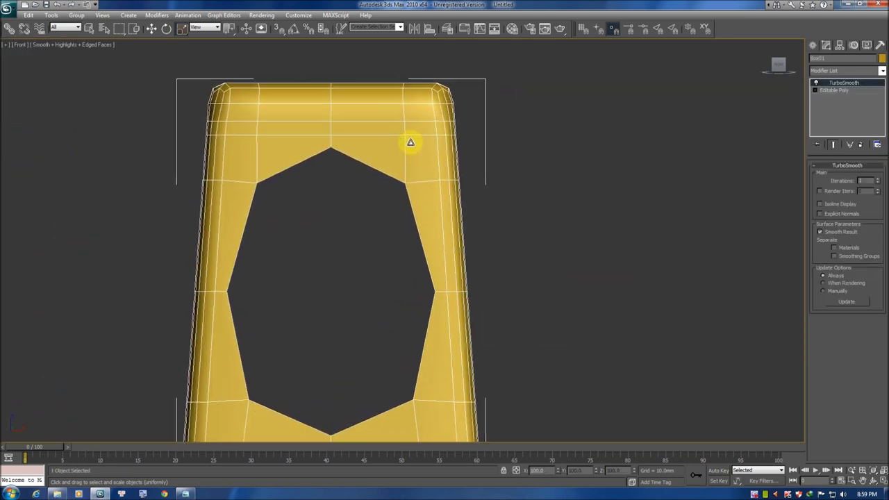
- Check the red stool reference photo, then return and show the stool frame as wireframe
{"action": "key", "text": "alt+Tab"}
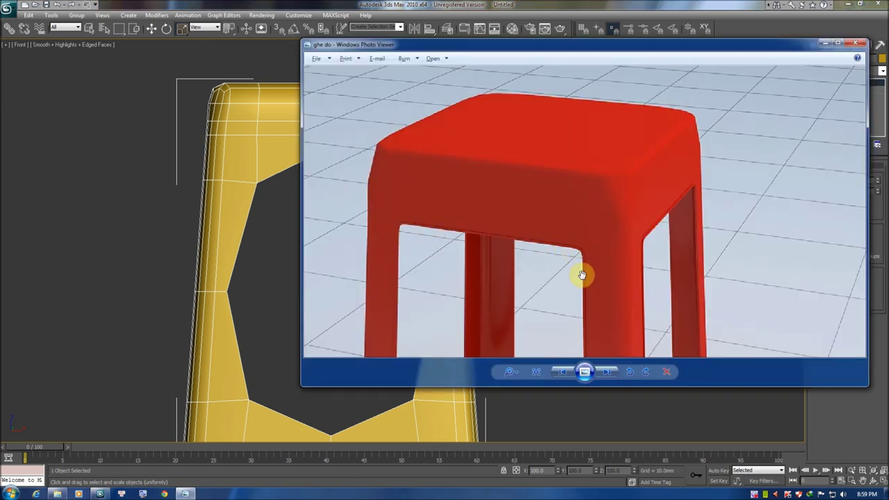
{"action": "key", "text": "alt+Tab"}
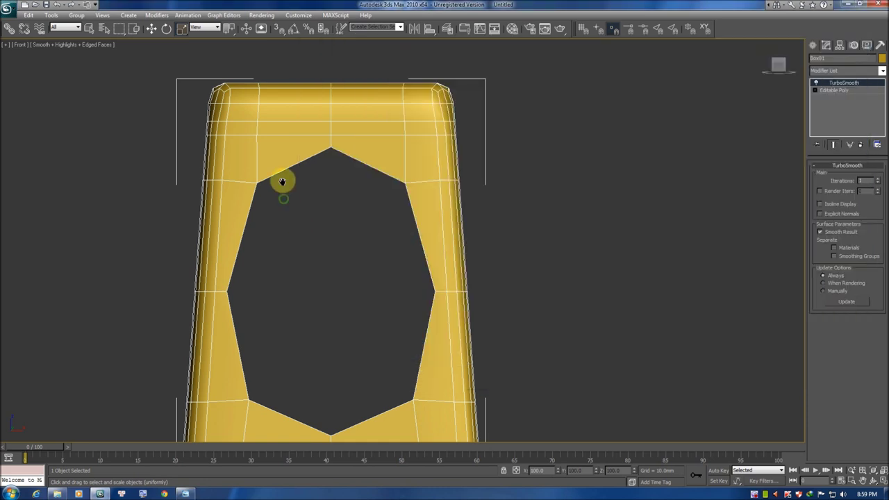
{"action": "middle_click_drag", "start_coordinate": [285, 201], "coordinate": [285, 185]}
{"action": "middle_click_drag", "start_coordinate": [476, 236], "coordinate": [472, 266]}
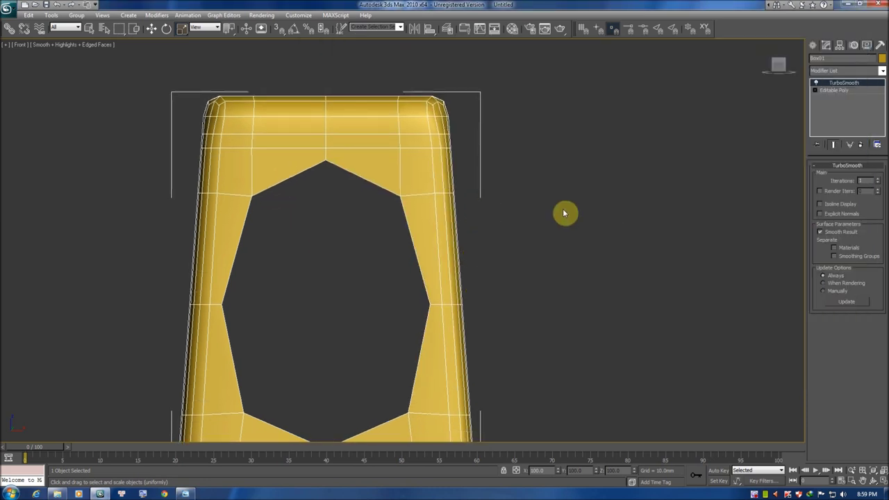
{"action": "key", "text": "F3"}
{"action": "key", "text": "F3"}
{"action": "key", "text": "F3"}
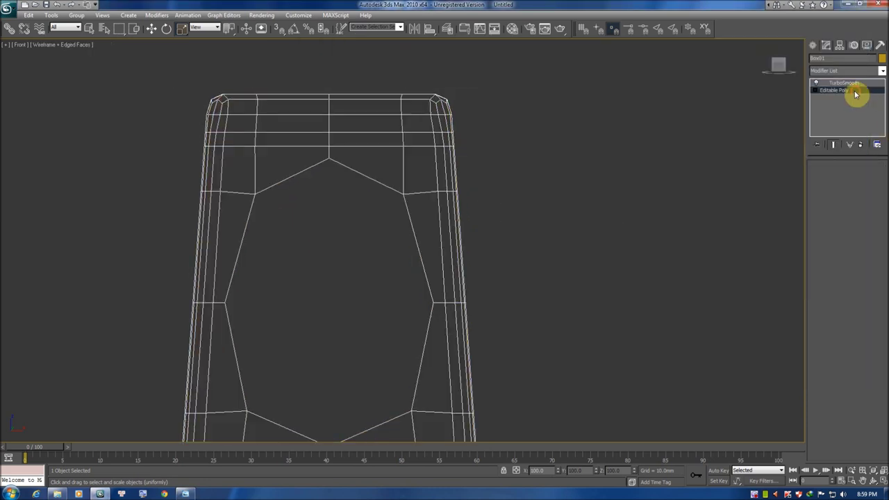
- At Editable Poly edge level, box-select the 16 vertical leg edges in the Front viewport
{"action": "left_click", "coordinate": [837, 91]}
{"action": "key", "text": "F3"}
{"action": "key", "text": "F4"}
{"action": "key", "text": "F4"}
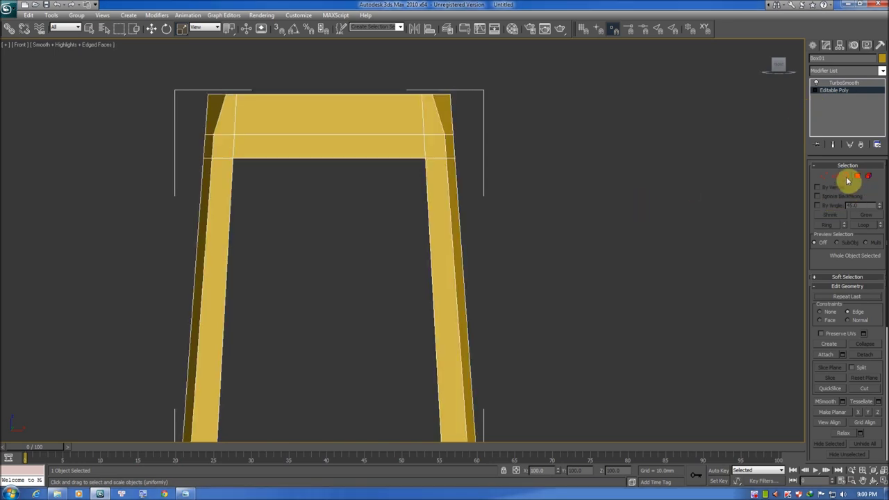
{"action": "left_click", "coordinate": [837, 179]}
{"action": "scroll", "coordinate": [560, 220], "scroll_direction": "down", "scroll_amount": 3}
{"action": "scroll", "coordinate": [517, 213], "scroll_direction": "down", "scroll_amount": 2}
{"action": "key", "text": "F3"}
{"action": "left_click_drag", "start_coordinate": [484, 209], "coordinate": [208, 275]}
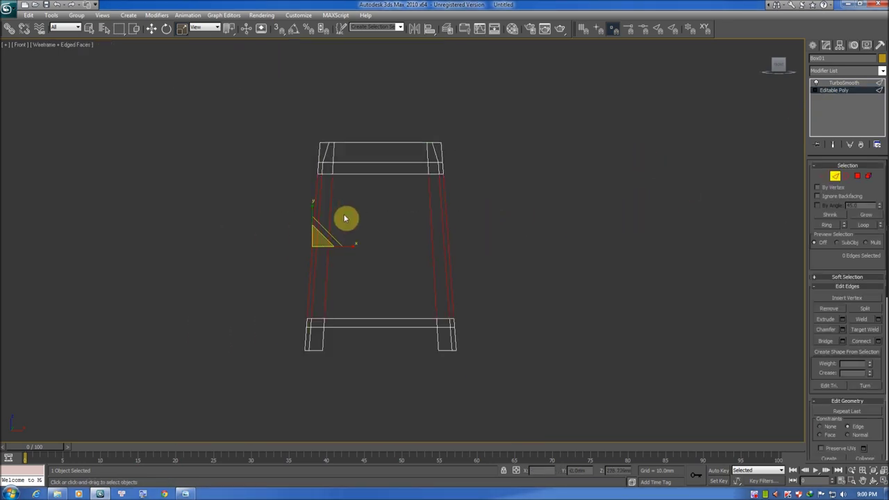
{"action": "left_click", "coordinate": [470, 223]}
{"action": "left_click_drag", "start_coordinate": [468, 220], "coordinate": [200, 268]}
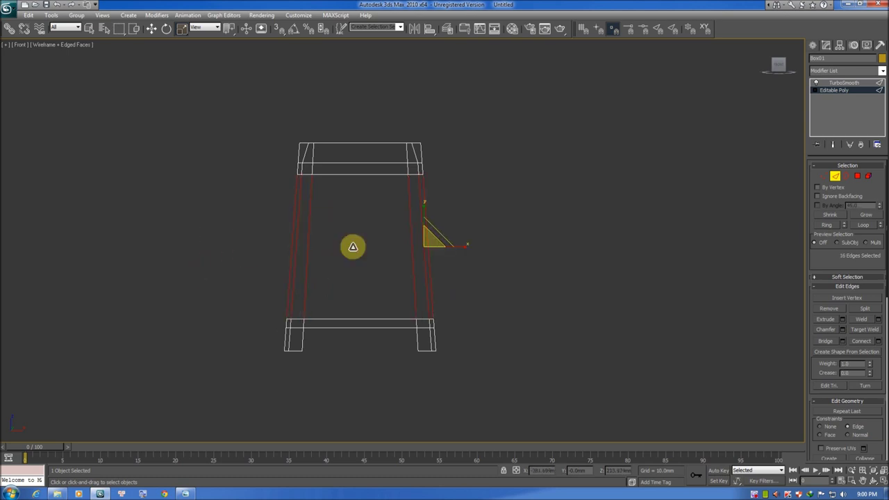
{"action": "scroll", "coordinate": [351, 208], "scroll_direction": "up", "scroll_amount": 2}
{"action": "key", "text": "F4"}
{"action": "left_click_drag", "start_coordinate": [188, 167], "coordinate": [512, 278]}
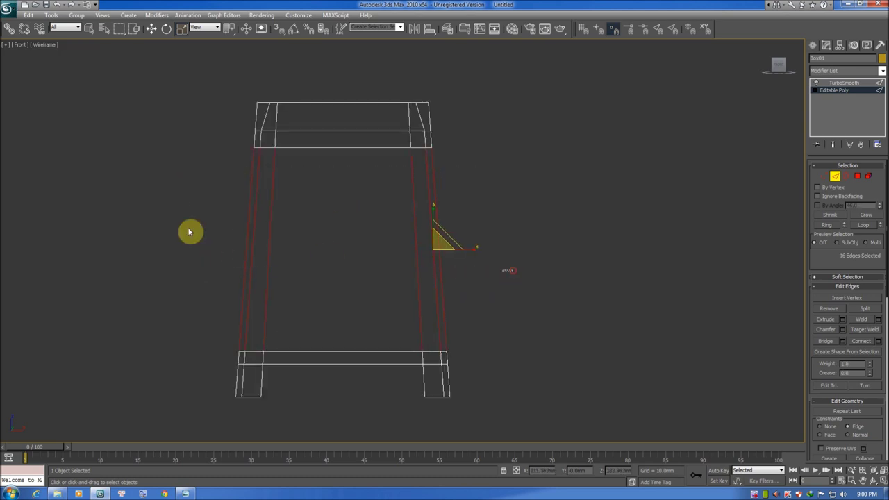
{"action": "key", "text": "F4"}
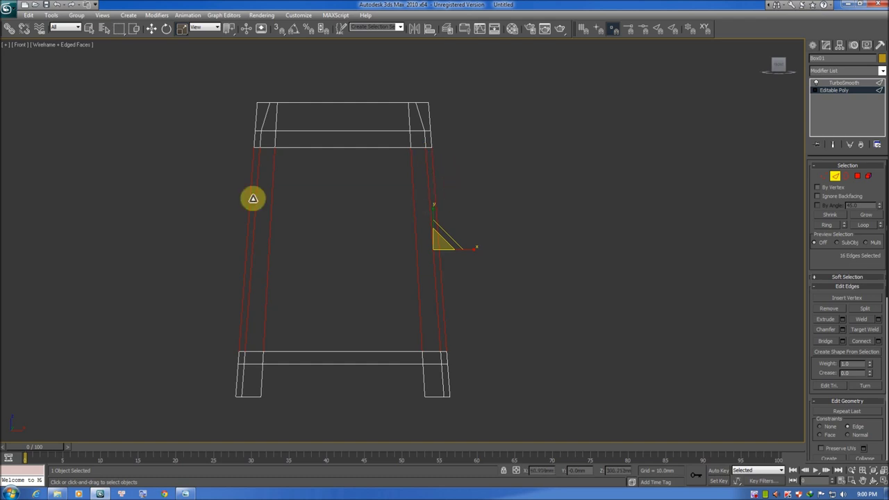
- Connect the leg edges with 2 segments and adjusted slide and pinch, adding loops near the leg ends
{"action": "right_click", "coordinate": [276, 169]}
{"action": "left_click", "coordinate": [190, 200]}
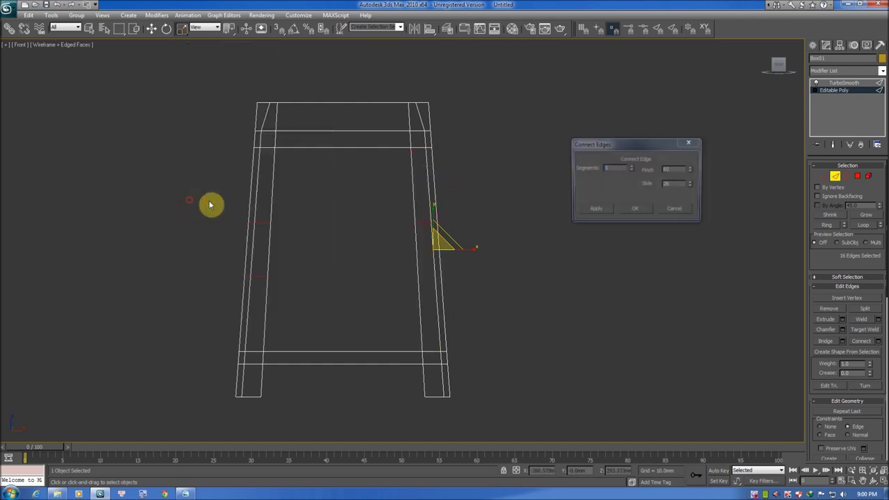
{"action": "key", "text": "F4"}
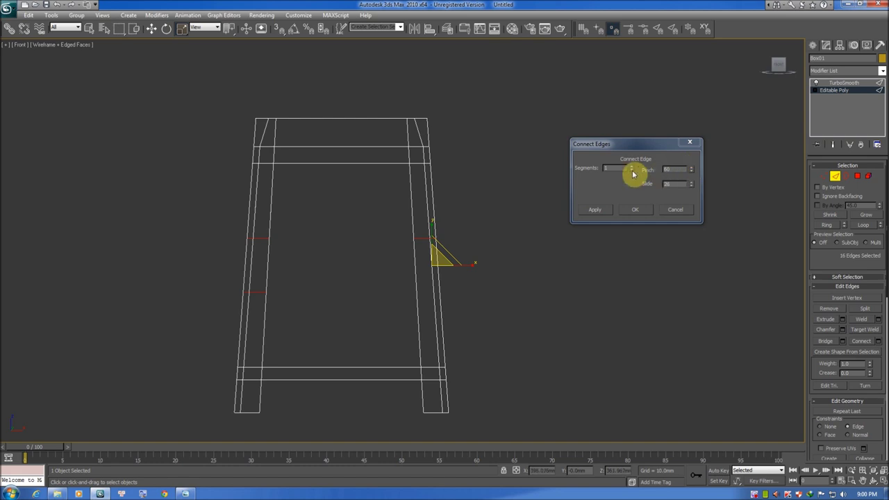
{"action": "left_click", "coordinate": [632, 167]}
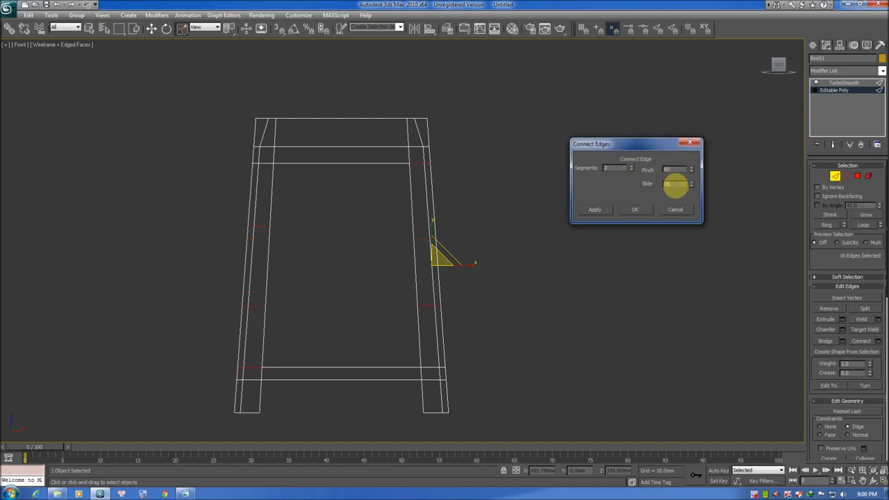
{"action": "double_click", "coordinate": [671, 184]}
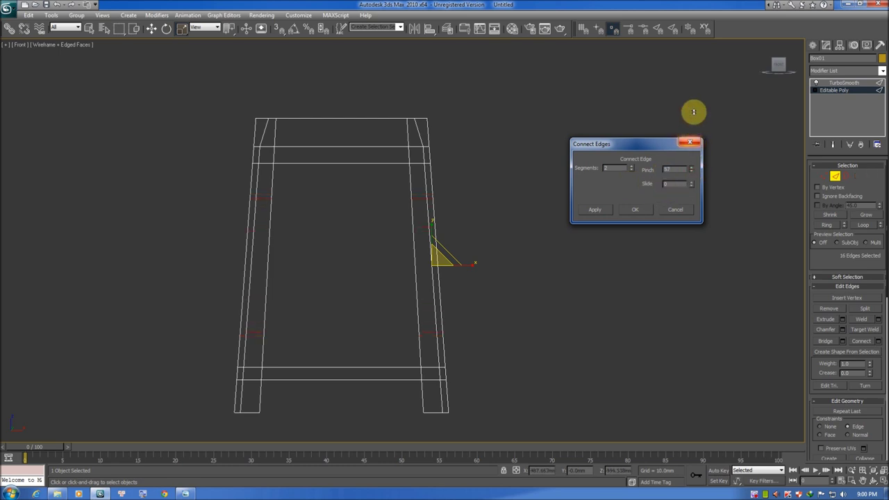
{"action": "scroll", "coordinate": [423, 183], "scroll_direction": "up", "scroll_amount": 3}
{"action": "scroll", "coordinate": [343, 198], "scroll_direction": "up", "scroll_amount": 2}
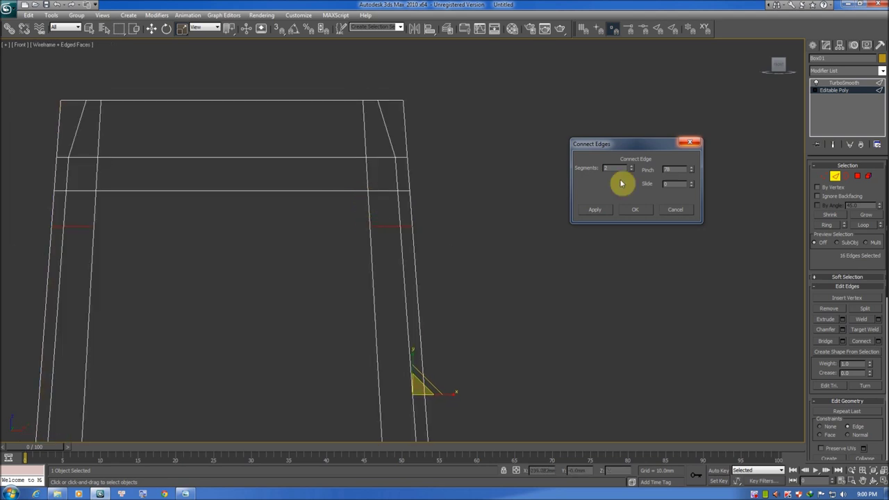
{"action": "left_click", "coordinate": [669, 170]}
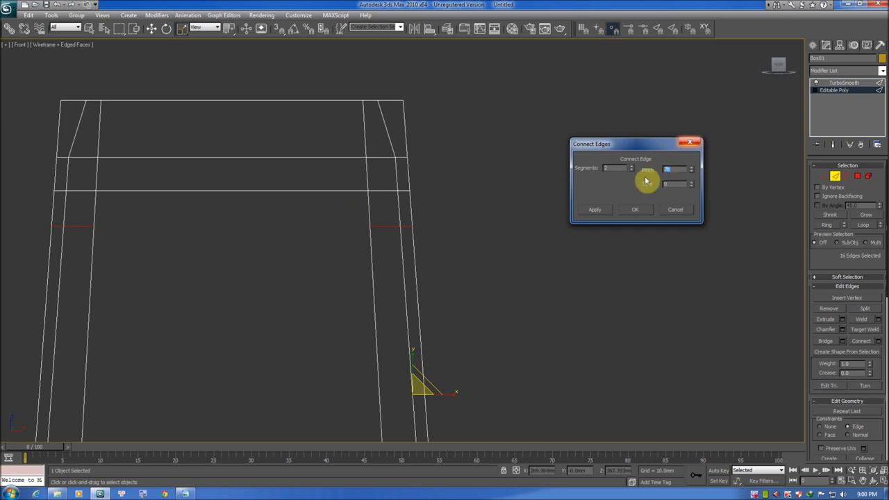
{"action": "type", "text": "80"}
{"action": "left_click", "coordinate": [642, 211]}
- Reframe the stool, reselect the vertical leg edges, then clear the selection
{"action": "middle_click_drag", "start_coordinate": [519, 228], "coordinate": [423, 188]}
{"action": "key", "text": "F3"}
{"action": "scroll", "coordinate": [407, 212], "scroll_direction": "down", "scroll_amount": 4}
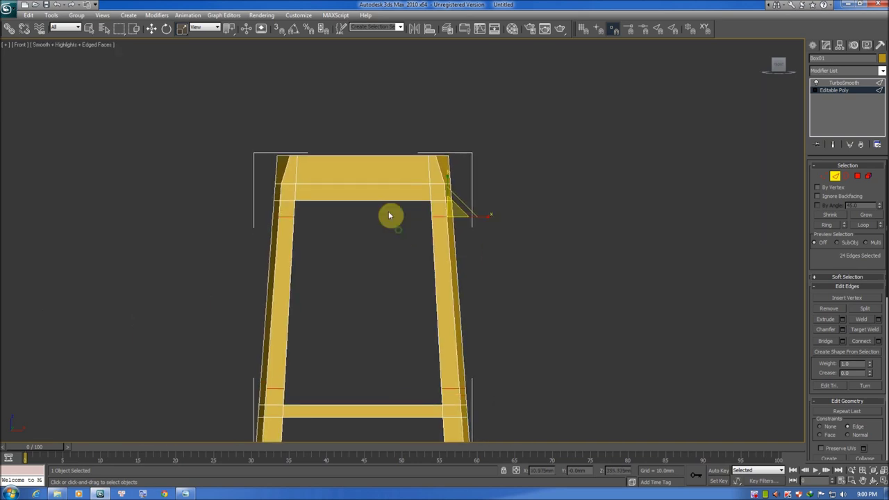
{"action": "key", "text": "F3"}
{"action": "left_click_drag", "start_coordinate": [514, 194], "coordinate": [142, 237]}
{"action": "left_click", "coordinate": [412, 159]}
- Connect the 12 horizontal edges across the stool's middle with 2 segments at pinch 80
{"action": "left_click_drag", "start_coordinate": [382, 70], "coordinate": [338, 403]}
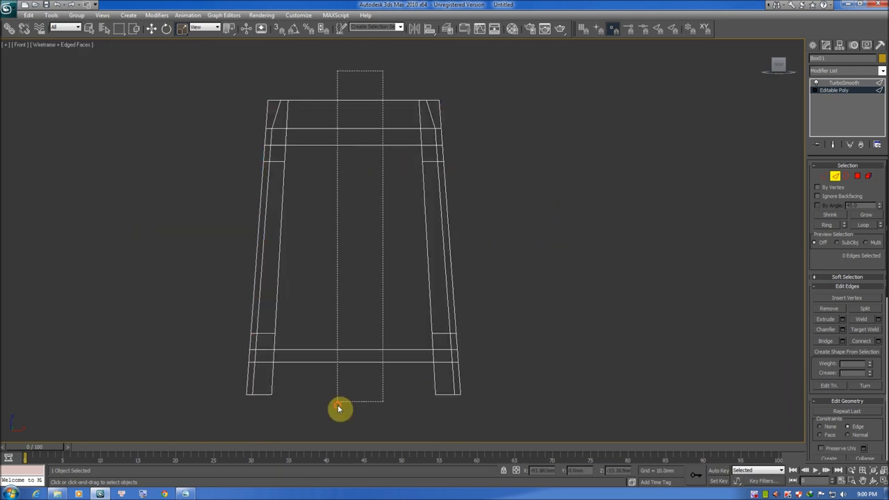
{"action": "key", "text": "F3"}
{"action": "right_click", "coordinate": [341, 227]}
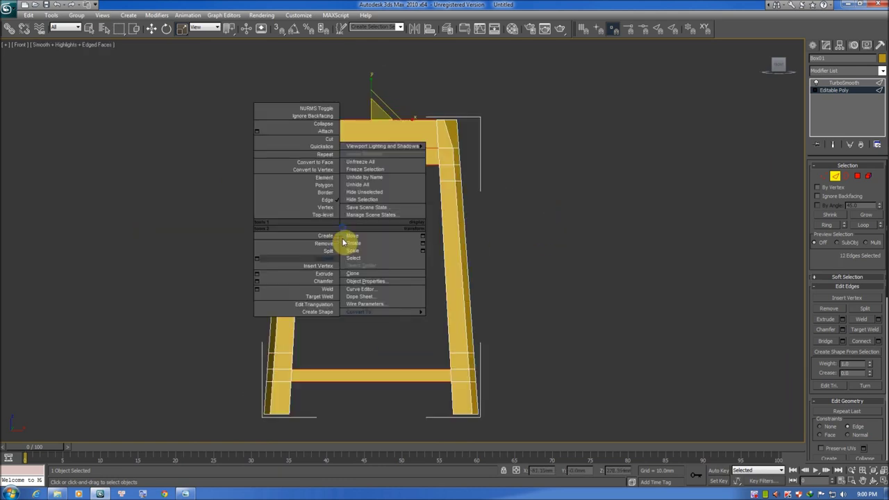
{"action": "left_click", "coordinate": [257, 259]}
{"action": "key", "text": "F3"}
{"action": "scroll", "coordinate": [369, 260], "scroll_direction": "up", "scroll_amount": 2}
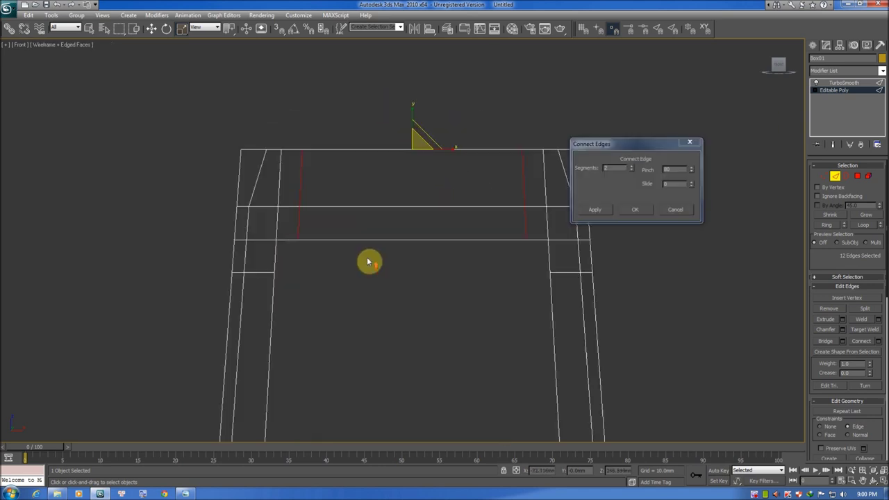
{"action": "scroll", "coordinate": [281, 255], "scroll_direction": "up", "scroll_amount": 2}
{"action": "key", "text": "F3"}
{"action": "middle_click_drag", "start_coordinate": [281, 255], "coordinate": [302, 257]}
{"action": "key", "text": "F3"}
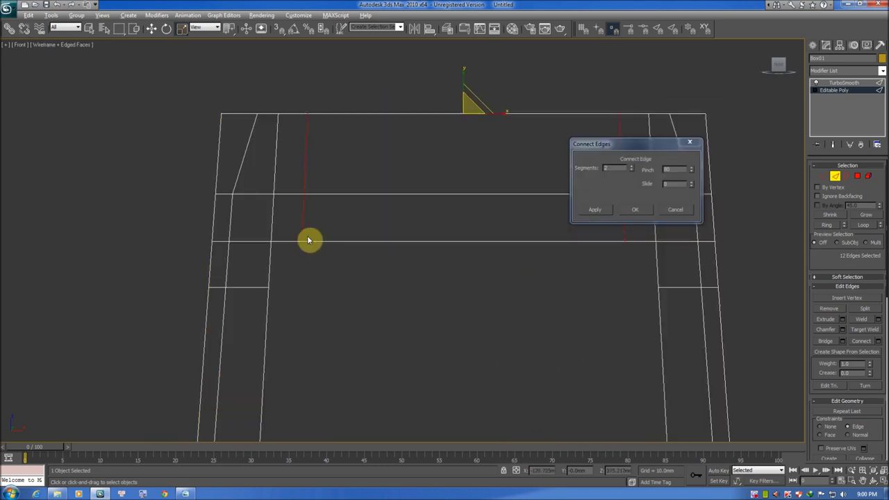
{"action": "middle_click_drag", "start_coordinate": [331, 220], "coordinate": [324, 211]}
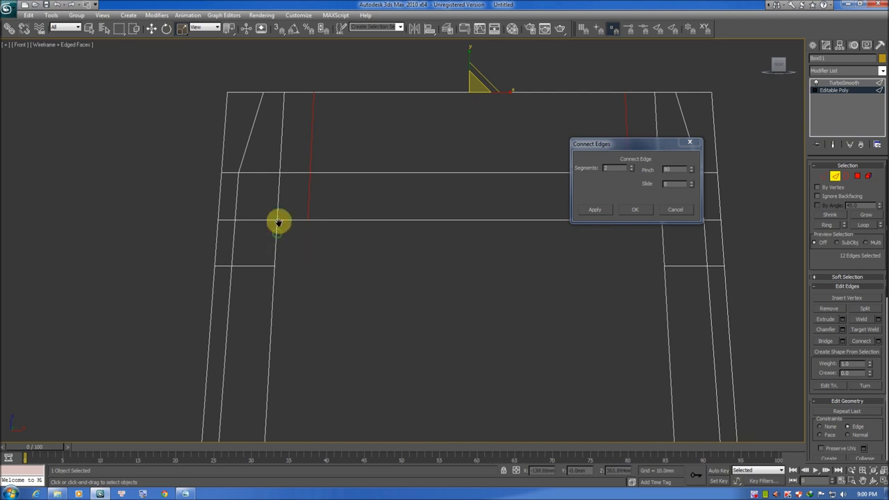
{"action": "scroll", "coordinate": [278, 223], "scroll_direction": "up", "scroll_amount": 2}
{"action": "scroll", "coordinate": [242, 229], "scroll_direction": "up", "scroll_amount": 1}
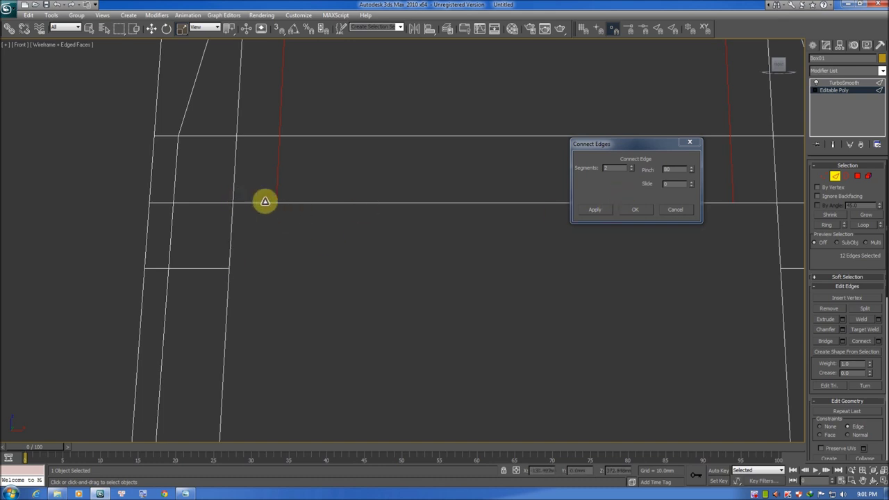
{"action": "left_click_drag", "start_coordinate": [695, 175], "coordinate": [692, 175]}
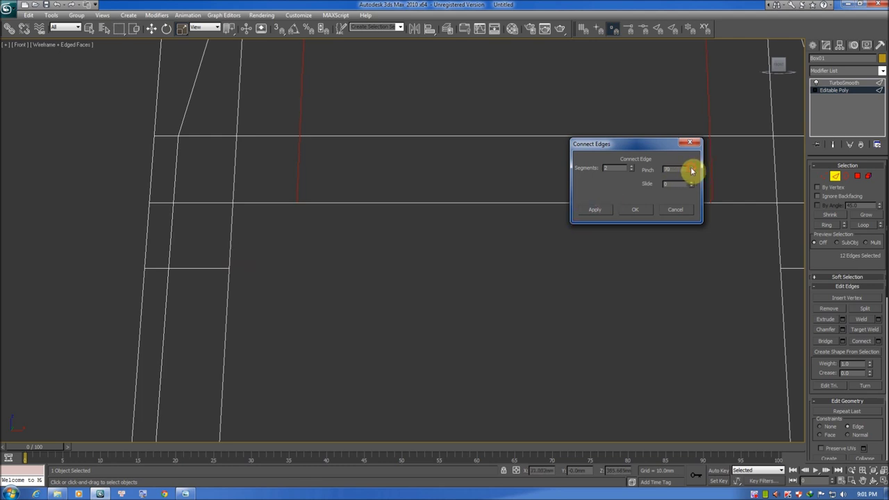
{"action": "left_click", "coordinate": [635, 209]}
- Zoom out to the whole stool and switch to the Left view, framed with Z
{"action": "scroll", "coordinate": [482, 270], "scroll_direction": "down", "scroll_amount": 3}
{"action": "scroll", "coordinate": [482, 264], "scroll_direction": "down", "scroll_amount": 2}
{"action": "mouse_move", "coordinate": [481, 218]}
{"action": "middle_mouse_down"}
{"action": "mouse_move", "coordinate": [480, 203]}
{"action": "mouse_move", "coordinate": [422, 185]}
{"action": "middle_mouse_up"}
{"action": "scroll", "coordinate": [424, 184], "scroll_direction": "down", "scroll_amount": 2}
{"action": "key", "text": "l"}
{"action": "key", "text": "z"}
{"action": "scroll", "coordinate": [424, 185], "scroll_direction": "up", "scroll_amount": 1}
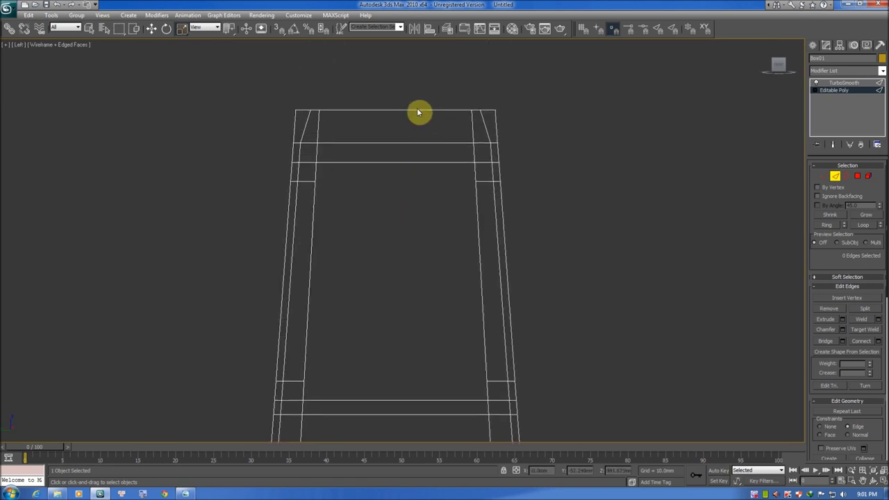
- In the Top view, connect the front-to-back seat edges to add loops near the seat's front and back
{"action": "key", "text": "t"}
{"action": "key", "text": "z"}
{"action": "key", "text": "F3"}
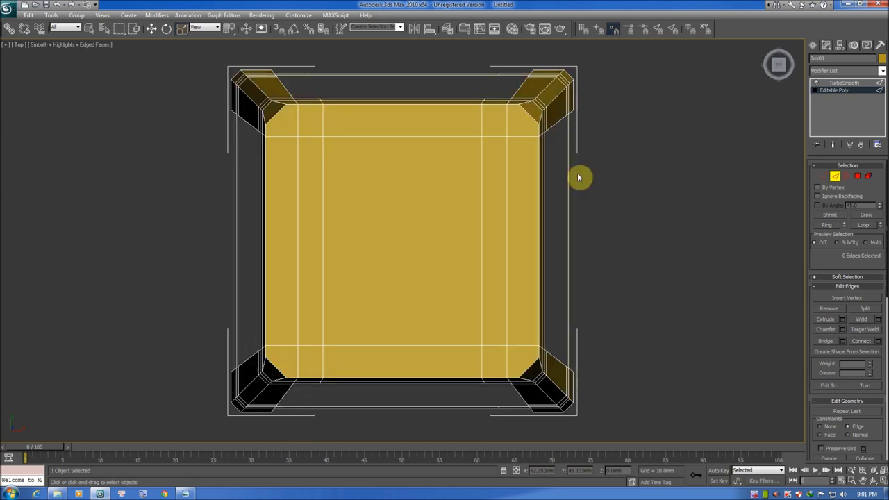
{"action": "left_click_drag", "start_coordinate": [135, 278], "coordinate": [345, 238]}
{"action": "right_click", "coordinate": [341, 236]}
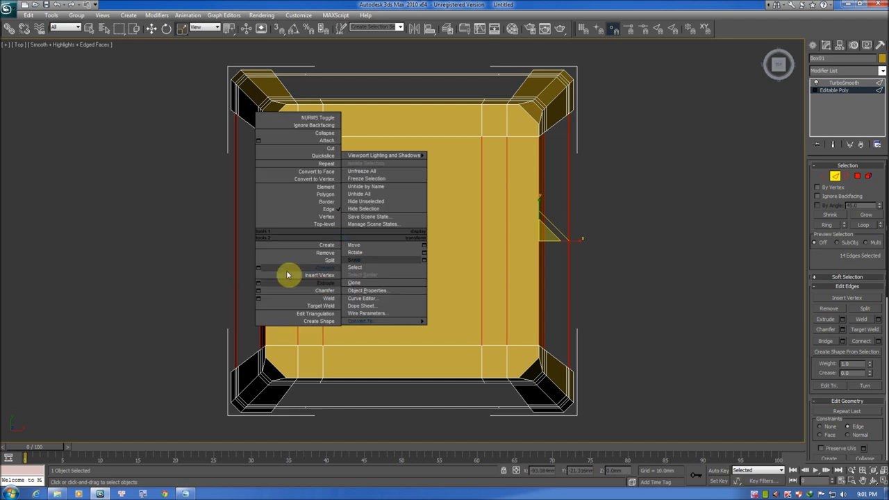
{"action": "left_click", "coordinate": [258, 270]}
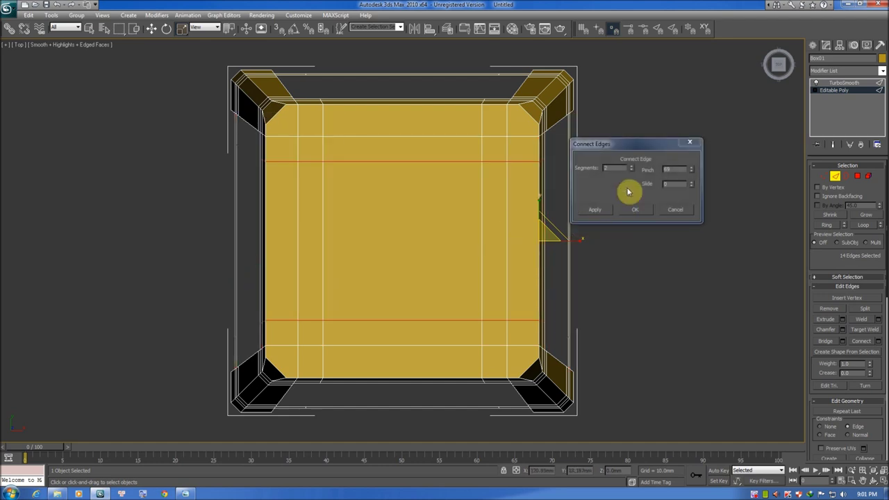
{"action": "left_click", "coordinate": [640, 210]}
{"action": "left_click", "coordinate": [493, 224]}
- Orbit the Perspective view to a three-quarter look at the stool
{"action": "key", "text": "p"}
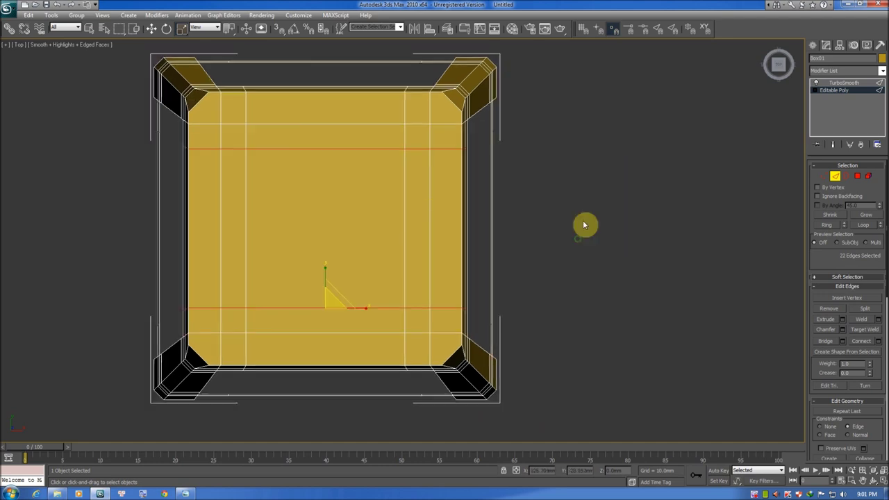
{"action": "scroll", "coordinate": [520, 228], "scroll_direction": "up", "scroll_amount": 3}
{"action": "scroll", "coordinate": [514, 227], "scroll_direction": "up", "scroll_amount": 3}
{"action": "scroll", "coordinate": [507, 226], "scroll_direction": "down", "scroll_amount": 5}
{"action": "mouse_move", "coordinate": [466, 193]}
{"action": "middle_mouse_down", "text": "alt"}
{"action": "mouse_move", "coordinate": [407, 188]}
{"action": "mouse_move", "coordinate": [462, 188]}
{"action": "mouse_move", "coordinate": [431, 260]}
{"action": "mouse_move", "coordinate": [433, 229]}
{"action": "middle_mouse_up", "text": "alt"}
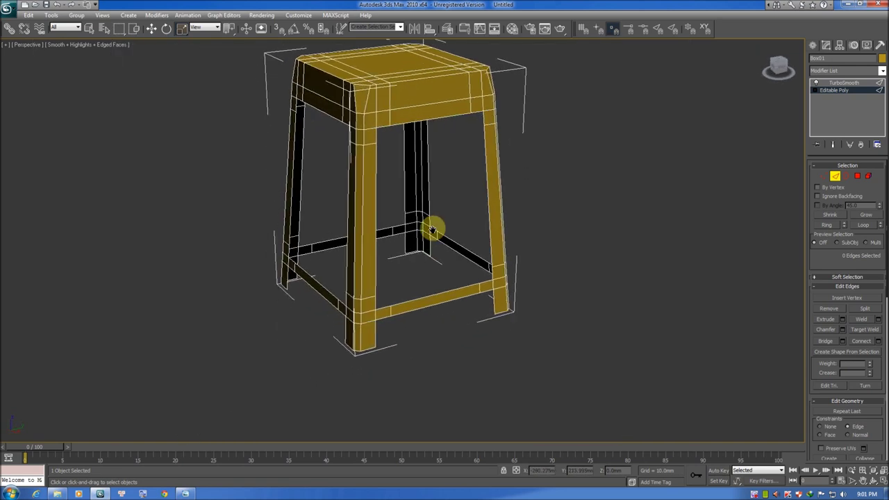
- In the Front view, connect the vertical leg-foot edges with a single segment
{"action": "key", "text": "f"}
{"action": "key", "text": "F3"}
{"action": "middle_click_drag", "start_coordinate": [433, 192], "coordinate": [437, 105]}
{"action": "scroll", "coordinate": [470, 287], "scroll_direction": "up", "scroll_amount": 2}
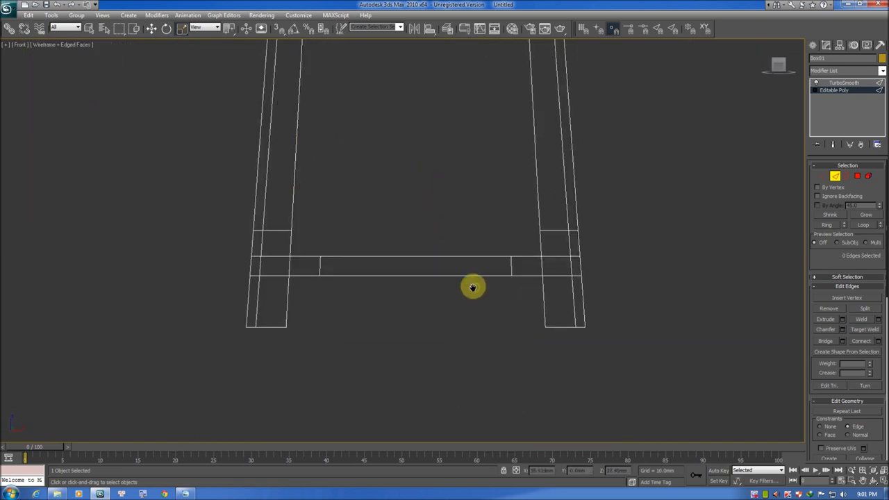
{"action": "key", "text": "F3"}
{"action": "key", "text": "F3"}
{"action": "left_click_drag", "start_coordinate": [204, 310], "coordinate": [609, 324]}
{"action": "right_click", "coordinate": [346, 314]}
{"action": "left_click", "coordinate": [264, 345]}
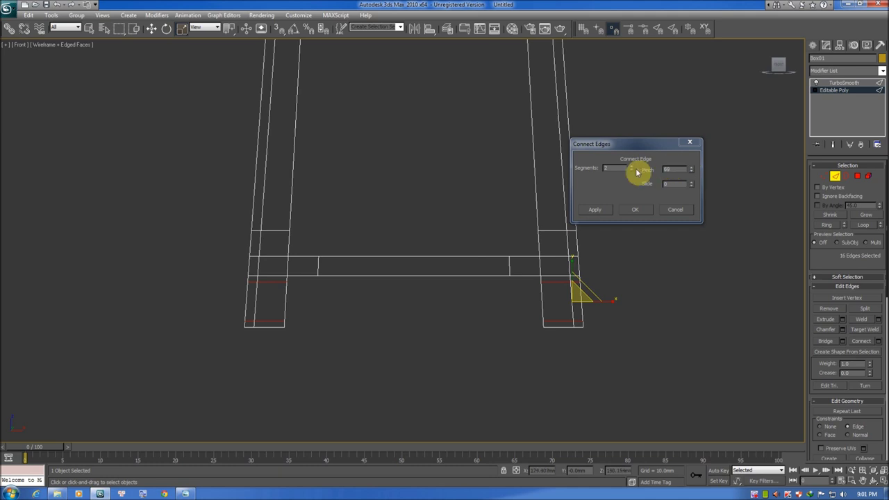
{"action": "left_click", "coordinate": [631, 171]}
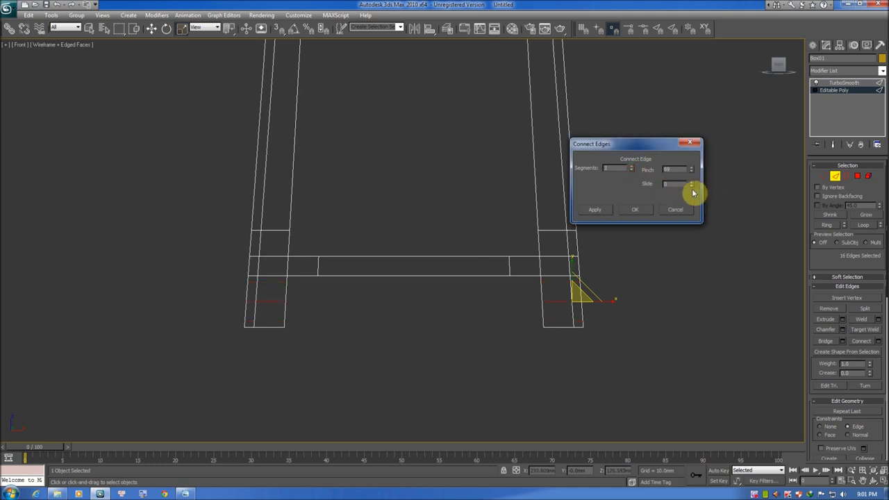
{"action": "left_click", "coordinate": [635, 209]}
- Deselect, frame the stool, and turn on TurboSmooth to show the smoothed result
{"action": "left_click", "coordinate": [681, 197]}
{"action": "key", "text": "F3"}
{"action": "key", "text": "F4"}
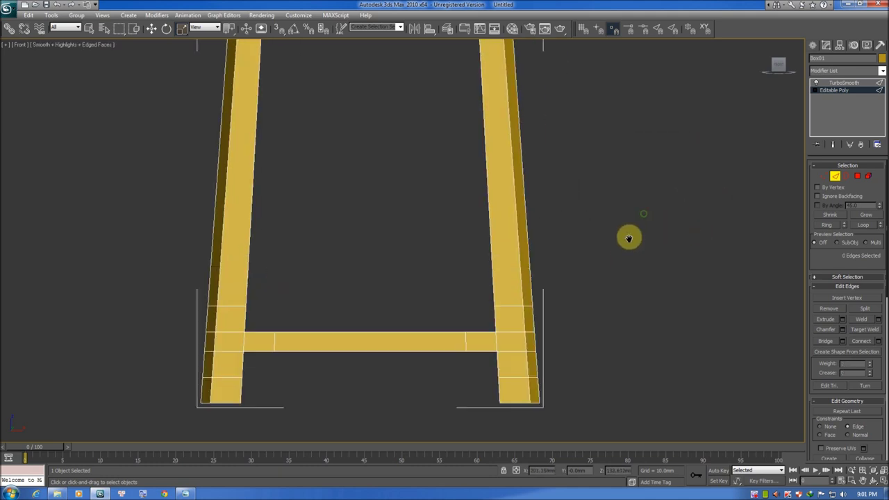
{"action": "key", "text": "z"}
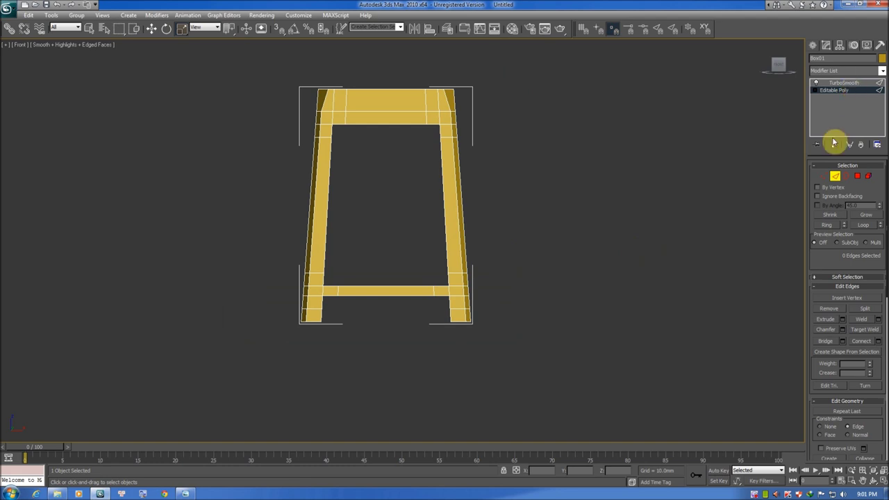
{"action": "left_click", "coordinate": [855, 84]}
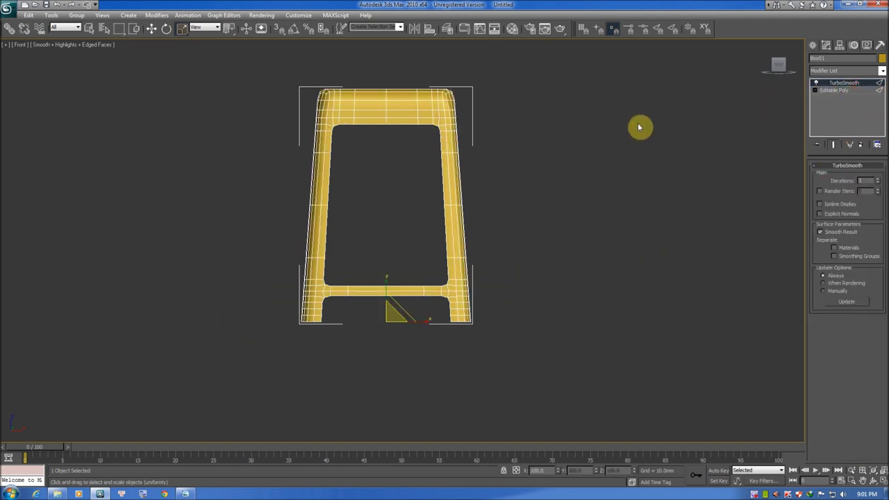
- Select the stool and orbit the Perspective view in on the seat's top corner with edges shown
{"action": "left_click", "coordinate": [639, 125]}
{"action": "scroll", "coordinate": [430, 140], "scroll_direction": "up", "scroll_amount": 3}
{"action": "left_click", "coordinate": [430, 141]}
{"action": "key", "text": "F4"}
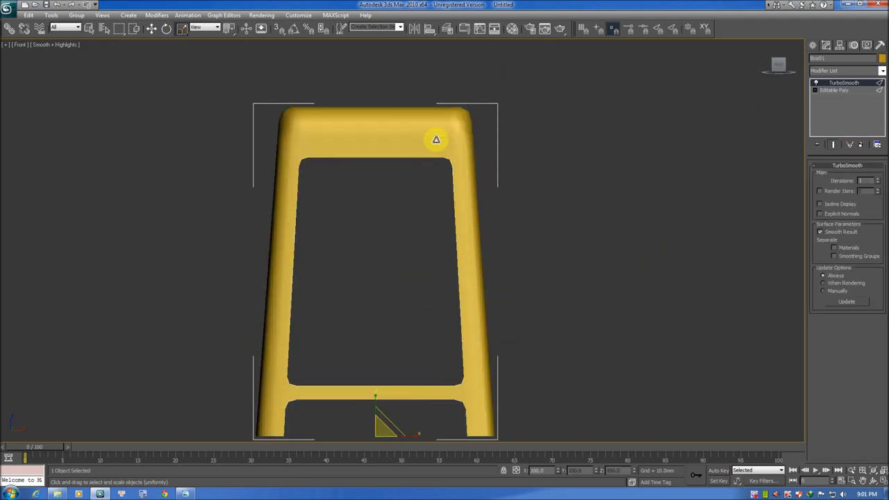
{"action": "key", "text": "p"}
{"action": "scroll", "coordinate": [487, 153], "scroll_direction": "up", "scroll_amount": 2}
{"action": "mouse_move", "coordinate": [500, 158]}
{"action": "middle_mouse_down", "text": "alt"}
{"action": "mouse_move", "coordinate": [463, 157]}
{"action": "mouse_move", "coordinate": [465, 187]}
{"action": "mouse_move", "coordinate": [482, 183]}
{"action": "mouse_move", "coordinate": [444, 230]}
{"action": "middle_mouse_up", "text": "alt"}
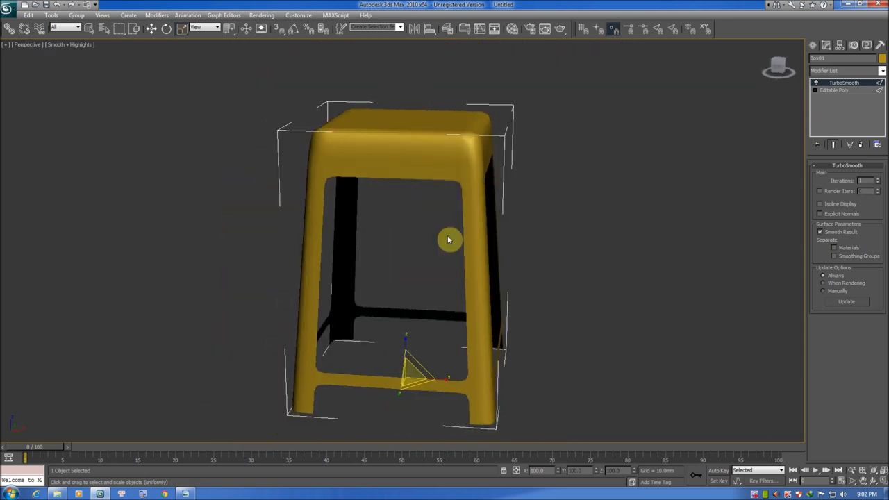
{"action": "key", "text": "F4"}
{"action": "mouse_move", "coordinate": [452, 191]}
{"action": "middle_mouse_down", "text": "alt"}
{"action": "mouse_move", "coordinate": [432, 215]}
{"action": "mouse_move", "coordinate": [472, 178]}
{"action": "mouse_move", "coordinate": [433, 190]}
{"action": "mouse_move", "coordinate": [459, 215]}
{"action": "middle_mouse_up", "text": "alt"}
{"action": "scroll", "coordinate": [433, 214], "scroll_direction": "up", "scroll_amount": 3}
{"action": "scroll", "coordinate": [467, 209], "scroll_direction": "up", "scroll_amount": 2}
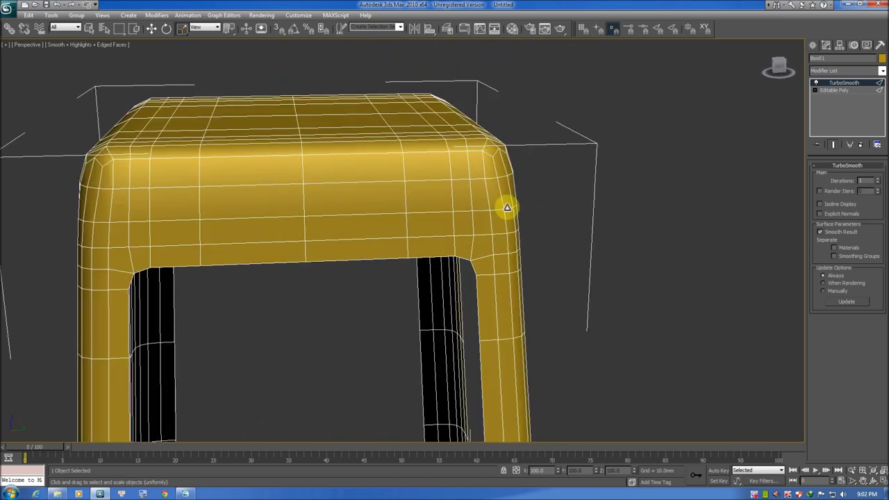
- Toggle TurboSmooth off, on and off again to compare the low-poly cage with the smoothed corner
{"action": "left_click", "coordinate": [818, 84]}
{"action": "middle_click_drag", "start_coordinate": [550, 180], "coordinate": [483, 161], "text": "alt"}
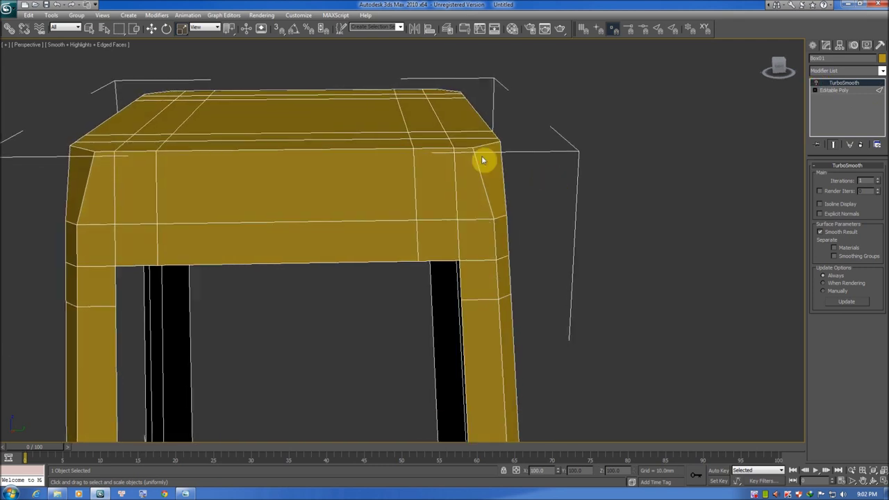
{"action": "left_click", "coordinate": [816, 85]}
{"action": "mouse_move", "coordinate": [521, 159]}
{"action": "middle_mouse_down", "text": "alt"}
{"action": "mouse_move", "coordinate": [525, 143]}
{"action": "mouse_move", "coordinate": [516, 199]}
{"action": "mouse_move", "coordinate": [422, 212]}
{"action": "middle_mouse_up", "text": "alt"}
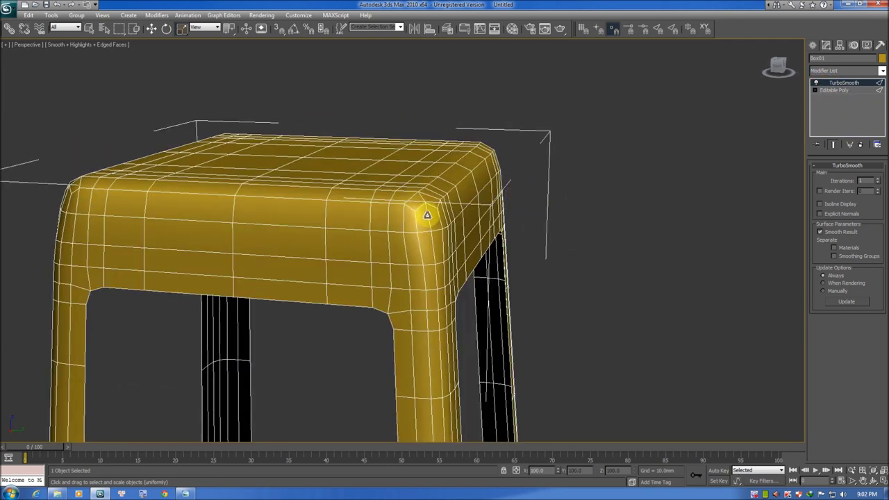
{"action": "left_click", "coordinate": [817, 84]}
{"action": "mouse_move", "coordinate": [705, 132]}
{"action": "middle_mouse_down", "text": "alt"}
{"action": "mouse_move", "coordinate": [475, 190]}
{"action": "mouse_move", "coordinate": [471, 215]}
{"action": "middle_mouse_up", "text": "alt"}
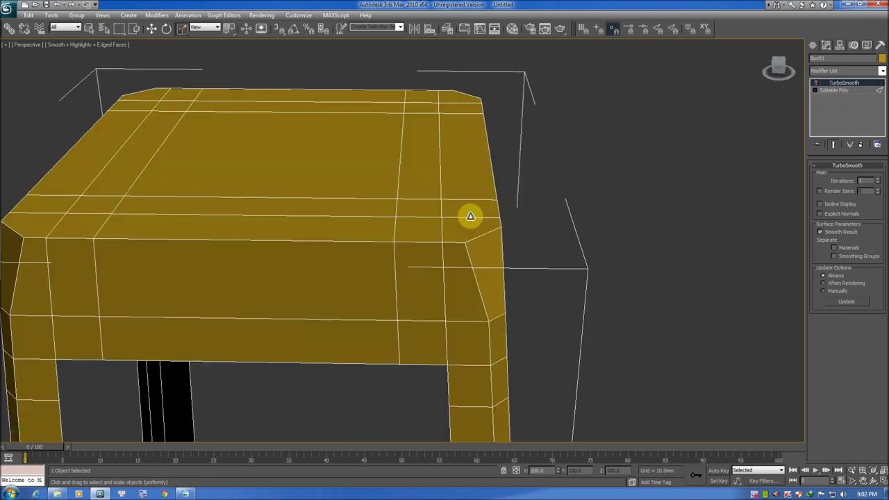
- Drop to the base Editable Poly level and zoom out around the seat
{"action": "left_click", "coordinate": [844, 92]}
{"action": "middle_click_drag", "start_coordinate": [592, 156], "coordinate": [723, 225], "text": "alt"}
{"action": "scroll", "coordinate": [844, 236], "scroll_direction": "down", "scroll_amount": 1}
{"action": "scroll", "coordinate": [856, 278], "scroll_direction": "down", "scroll_amount": 1}
{"action": "scroll", "coordinate": [857, 298], "scroll_direction": "down", "scroll_amount": 1}
{"action": "scroll", "coordinate": [860, 375], "scroll_direction": "down", "scroll_amount": 1}
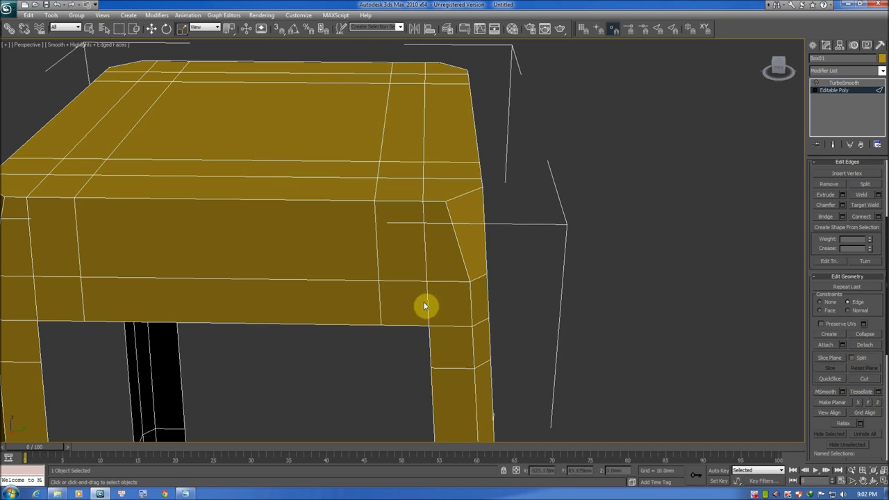
- Leave edge level and subdivide the whole Editable Poly mesh into more faces
{"action": "middle_click_drag", "start_coordinate": [293, 175], "coordinate": [279, 174], "text": "alt"}
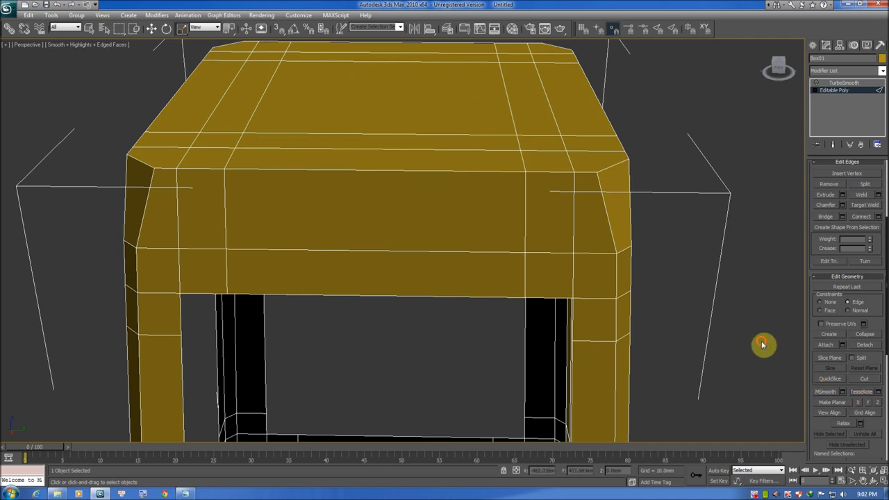
{"action": "left_click", "coordinate": [868, 90]}
{"action": "left_click_drag", "start_coordinate": [877, 320], "coordinate": [885, 267]}
{"action": "scroll", "coordinate": [887, 318], "scroll_direction": "down", "scroll_amount": 2}
{"action": "scroll", "coordinate": [857, 373], "scroll_direction": "down", "scroll_amount": 3}
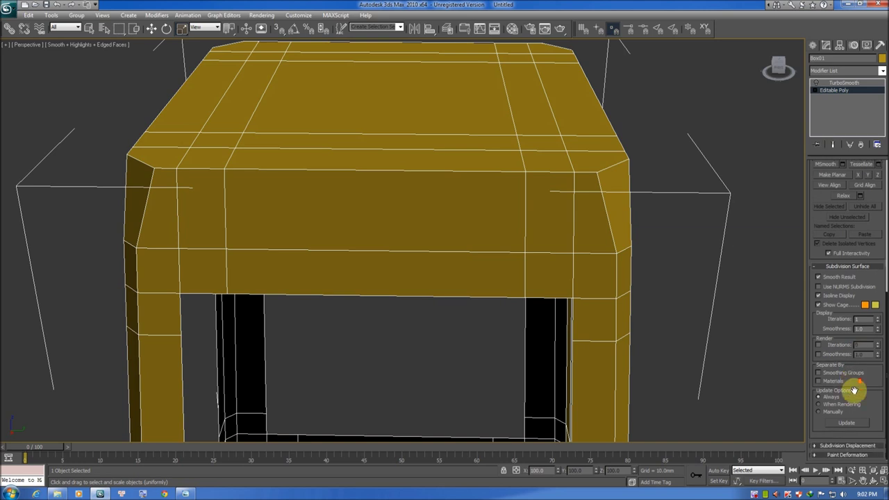
{"action": "scroll", "coordinate": [867, 218], "scroll_direction": "up", "scroll_amount": 2}
{"action": "left_click", "coordinate": [868, 235]}
- Enable TurboSmooth and orbit to a lower angle to preview the smoothed stool
{"action": "mouse_move", "coordinate": [669, 220]}
{"action": "middle_mouse_down", "text": "alt"}
{"action": "mouse_move", "coordinate": [619, 195]}
{"action": "mouse_move", "coordinate": [600, 212]}
{"action": "mouse_move", "coordinate": [546, 217]}
{"action": "middle_mouse_up", "text": "alt"}
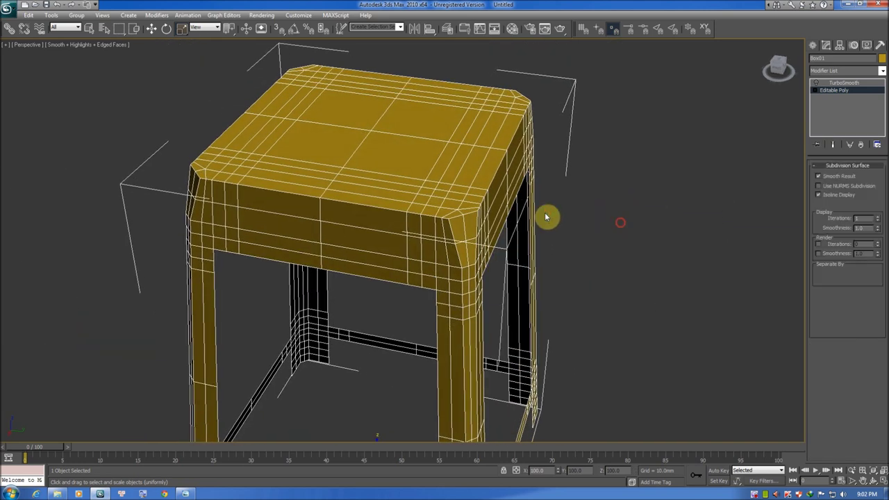
{"action": "left_click", "coordinate": [816, 83]}
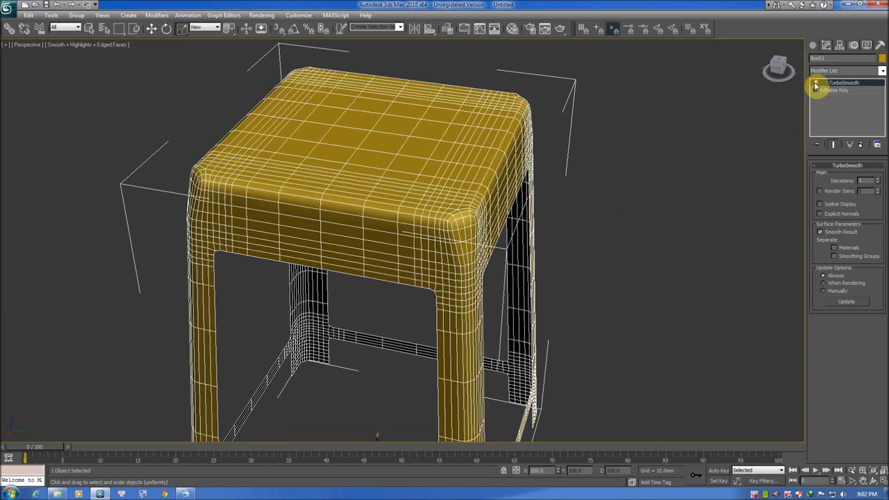
{"action": "left_click", "coordinate": [679, 149]}
{"action": "key", "text": "F4"}
{"action": "mouse_move", "coordinate": [502, 201]}
{"action": "middle_mouse_down", "text": "alt"}
{"action": "mouse_move", "coordinate": [412, 200]}
{"action": "mouse_move", "coordinate": [371, 183]}
{"action": "mouse_move", "coordinate": [339, 187]}
{"action": "mouse_move", "coordinate": [448, 199]}
{"action": "middle_mouse_up", "text": "alt"}
{"action": "scroll", "coordinate": [448, 199], "scroll_direction": "up", "scroll_amount": 3}
{"action": "left_click", "coordinate": [470, 193]}
{"action": "key", "text": "F3"}
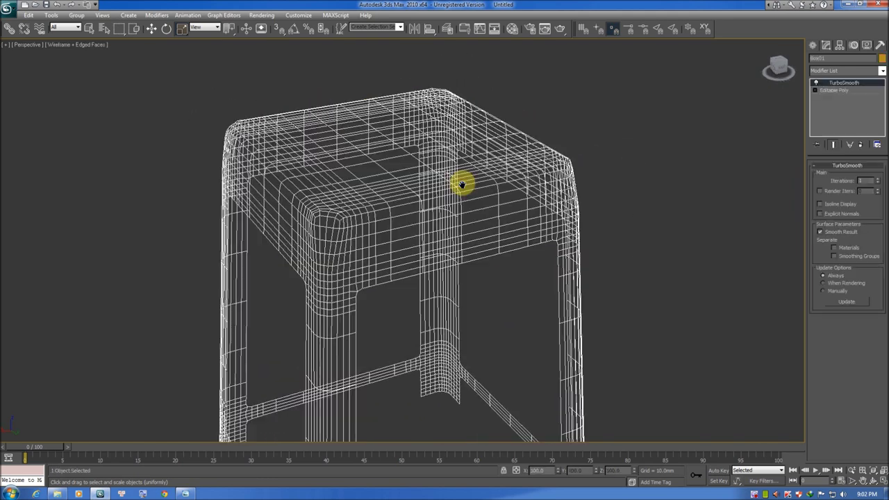
- Return to the base Editable Poly, zooming in on the seat's top front corner
{"action": "left_click", "coordinate": [839, 91]}
{"action": "key", "text": "F3"}
{"action": "mouse_move", "coordinate": [475, 233]}
{"action": "middle_mouse_down", "text": "alt"}
{"action": "mouse_move", "coordinate": [445, 225]}
{"action": "mouse_move", "coordinate": [684, 183]}
{"action": "middle_mouse_up", "text": "alt"}
{"action": "scroll", "coordinate": [440, 238], "scroll_direction": "up", "scroll_amount": 2}
{"action": "scroll", "coordinate": [440, 238], "scroll_direction": "up", "scroll_amount": 3}
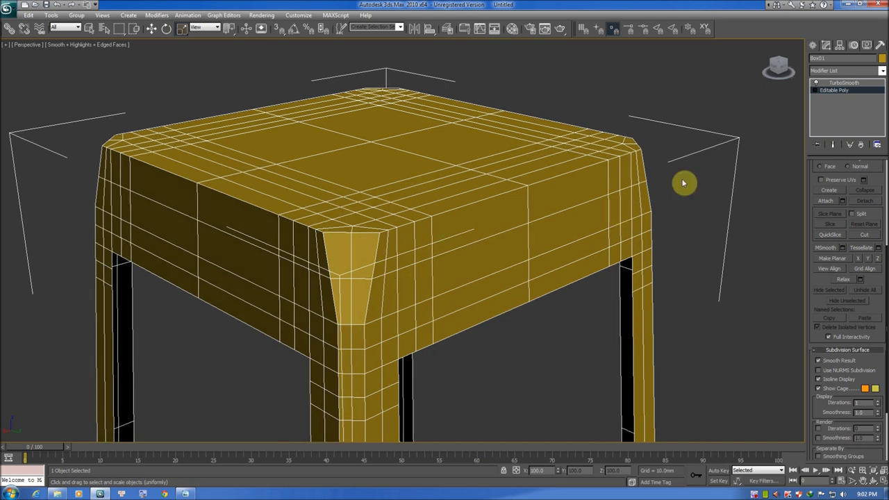
{"action": "key", "text": "Page_Up"}
{"action": "key", "text": "Page_Down"}
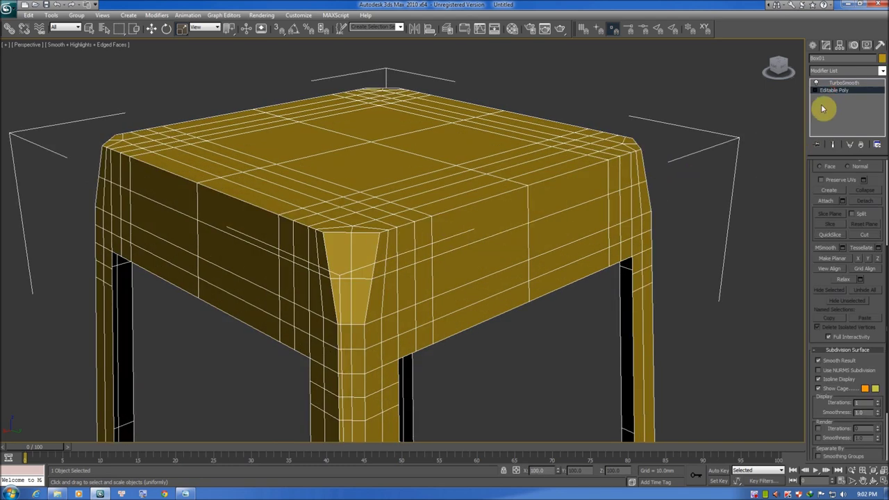
- In Edge mode, select a seat side edge and extend it to a Ring around the seat
{"action": "key", "text": "2"}
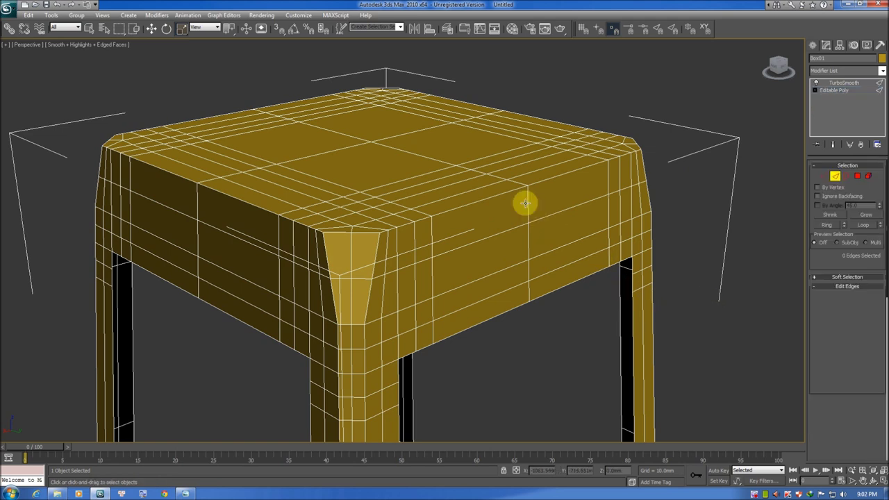
{"action": "left_click", "coordinate": [525, 202]}
{"action": "key", "text": "F3"}
{"action": "left_click", "coordinate": [528, 200]}
{"action": "key", "text": "F3"}
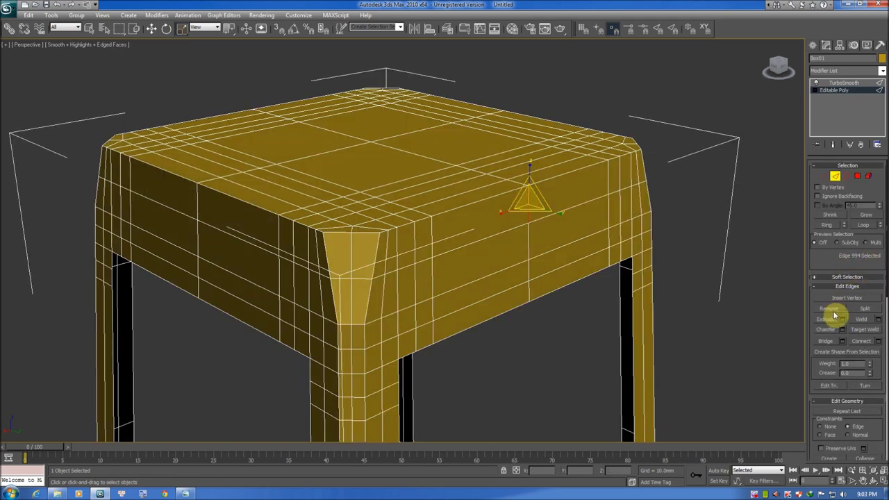
{"action": "left_click", "coordinate": [828, 225]}
- Connect the selected edge ring to add a new loop around the seat sides
{"action": "middle_click_drag", "start_coordinate": [398, 239], "coordinate": [491, 232], "text": "alt"}
{"action": "right_click", "coordinate": [489, 228]}
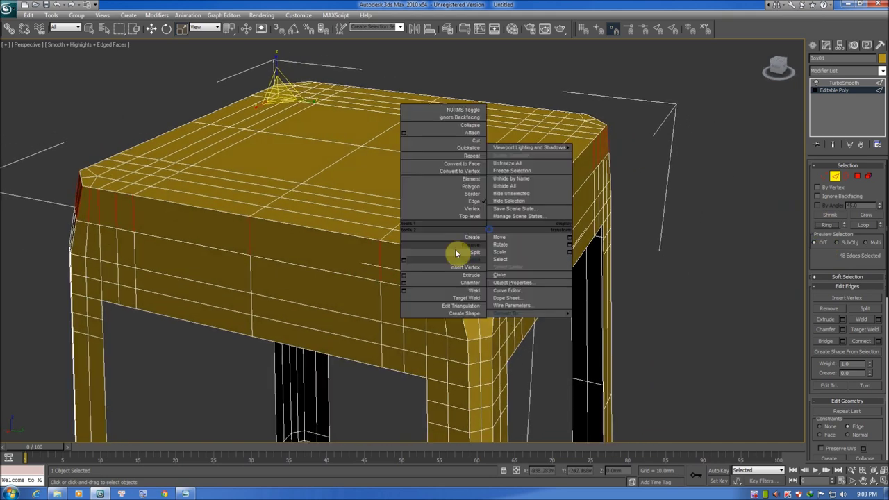
{"action": "left_click", "coordinate": [404, 260]}
{"action": "scroll", "coordinate": [419, 282], "scroll_direction": "up", "scroll_amount": 1}
{"action": "scroll", "coordinate": [447, 294], "scroll_direction": "up", "scroll_amount": 3}
{"action": "scroll", "coordinate": [395, 292], "scroll_direction": "up", "scroll_amount": 2}
{"action": "mouse_move", "coordinate": [396, 292]}
{"action": "middle_mouse_down", "text": "alt"}
{"action": "mouse_move", "coordinate": [431, 259]}
{"action": "mouse_move", "coordinate": [403, 287]}
{"action": "mouse_move", "coordinate": [409, 302]}
{"action": "middle_mouse_up", "text": "alt"}
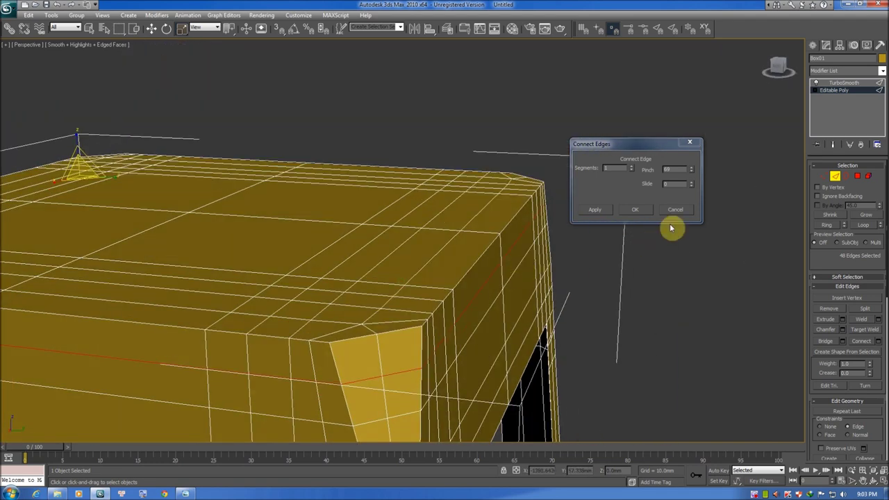
{"action": "left_click", "coordinate": [647, 210]}
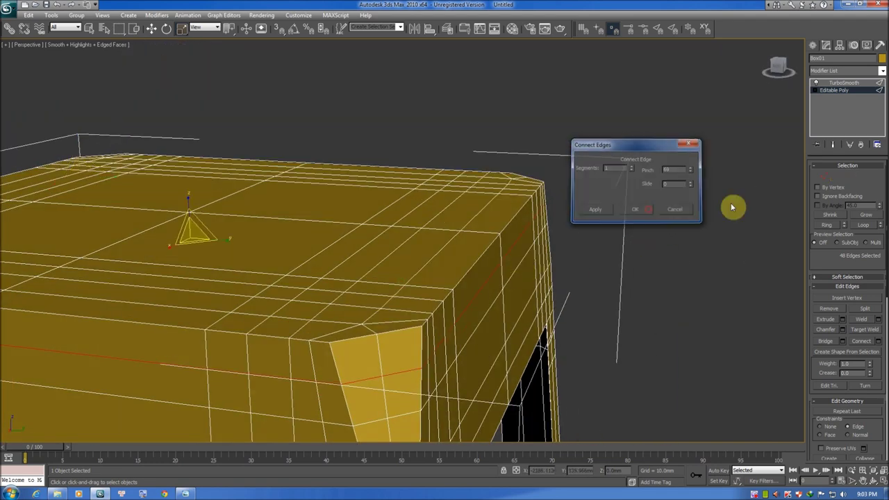
- Leave Edge mode, deselect the stool, and hide edged faces to check the smoothing
{"action": "left_click", "coordinate": [836, 180]}
{"action": "left_click", "coordinate": [679, 190]}
{"action": "middle_click_drag", "start_coordinate": [784, 121], "coordinate": [535, 230], "text": "alt"}
{"action": "key", "text": "F4"}
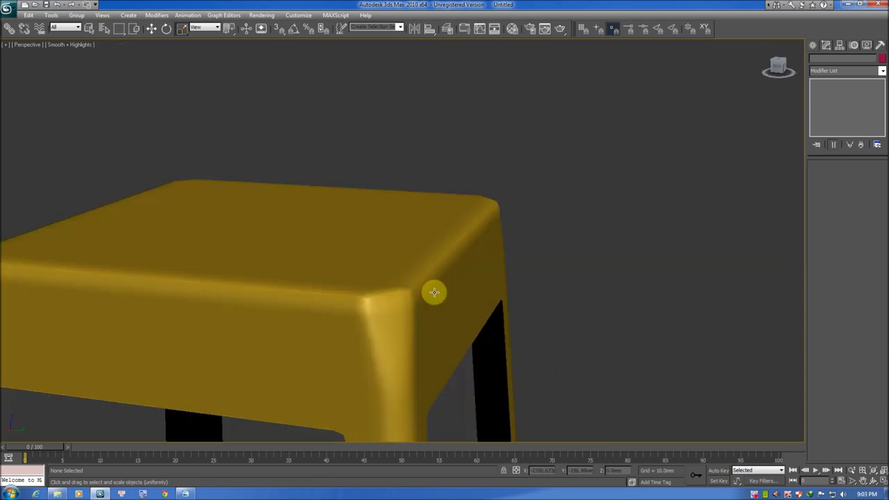
- Select the stool, show edged faces, and drop to its base Editable Mesh in the stack
{"action": "scroll", "coordinate": [434, 292], "scroll_direction": "down", "scroll_amount": 5}
{"action": "mouse_move", "coordinate": [445, 285]}
{"action": "middle_mouse_down", "text": "alt"}
{"action": "mouse_move", "coordinate": [304, 305]}
{"action": "mouse_move", "coordinate": [482, 258]}
{"action": "mouse_move", "coordinate": [427, 210]}
{"action": "mouse_move", "coordinate": [455, 240]}
{"action": "mouse_move", "coordinate": [449, 349]}
{"action": "mouse_move", "coordinate": [473, 302]}
{"action": "mouse_move", "coordinate": [481, 303]}
{"action": "mouse_move", "coordinate": [424, 313]}
{"action": "mouse_move", "coordinate": [423, 205]}
{"action": "mouse_move", "coordinate": [424, 251]}
{"action": "middle_mouse_up", "text": "alt"}
{"action": "left_click", "coordinate": [467, 262]}
{"action": "key", "text": "F4"}
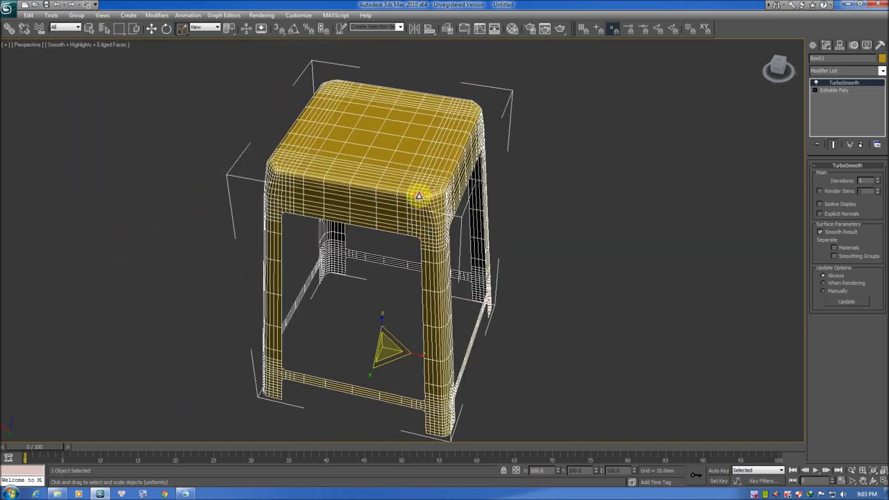
{"action": "left_click", "coordinate": [837, 91]}
{"action": "scroll", "coordinate": [535, 250], "scroll_direction": "up", "scroll_amount": 3}
{"action": "mouse_move", "coordinate": [526, 247]}
{"action": "middle_mouse_down"}
{"action": "mouse_move", "coordinate": [512, 173]}
{"action": "mouse_move", "coordinate": [535, 421]}
{"action": "mouse_move", "coordinate": [456, 201]}
{"action": "middle_mouse_up"}
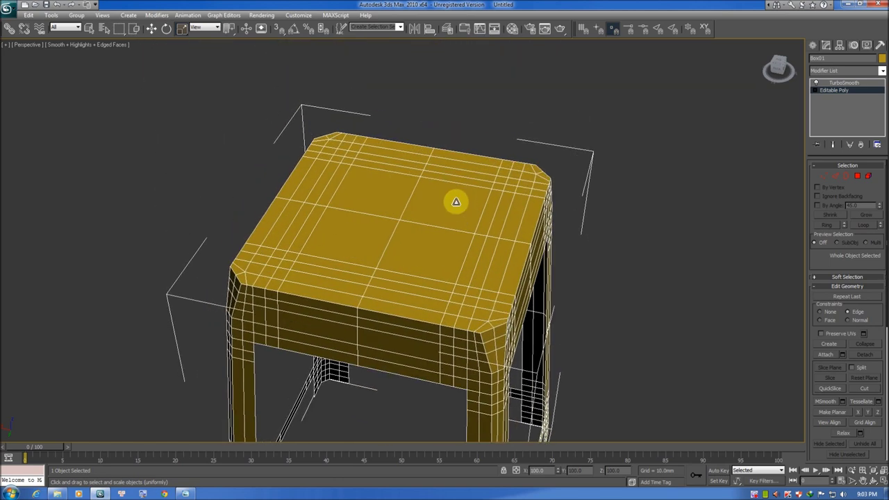
- Switch to the Top view, return to TurboSmooth, and centre the stool with edges hidden
{"action": "key", "text": "t"}
{"action": "scroll", "coordinate": [457, 200], "scroll_direction": "down", "scroll_amount": 5}
{"action": "left_click", "coordinate": [861, 83]}
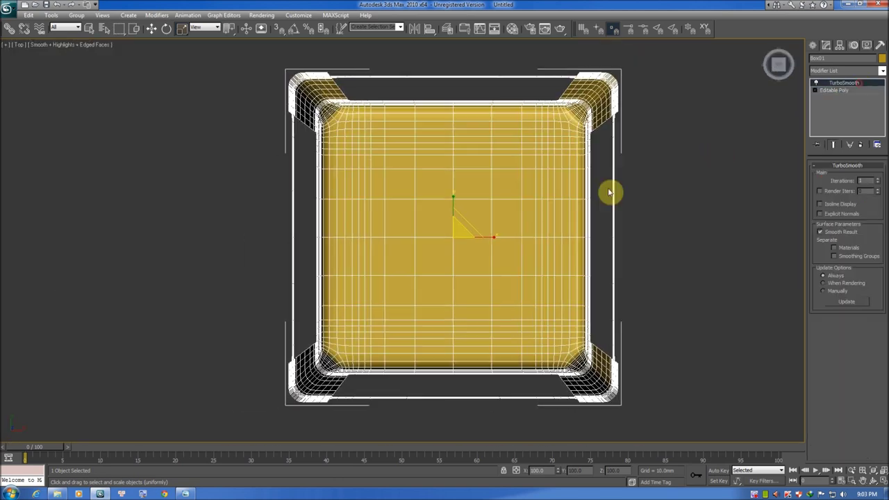
{"action": "middle_click_drag", "start_coordinate": [612, 193], "coordinate": [500, 225]}
{"action": "key", "text": "F4"}
{"action": "right_click", "coordinate": [414, 208]}
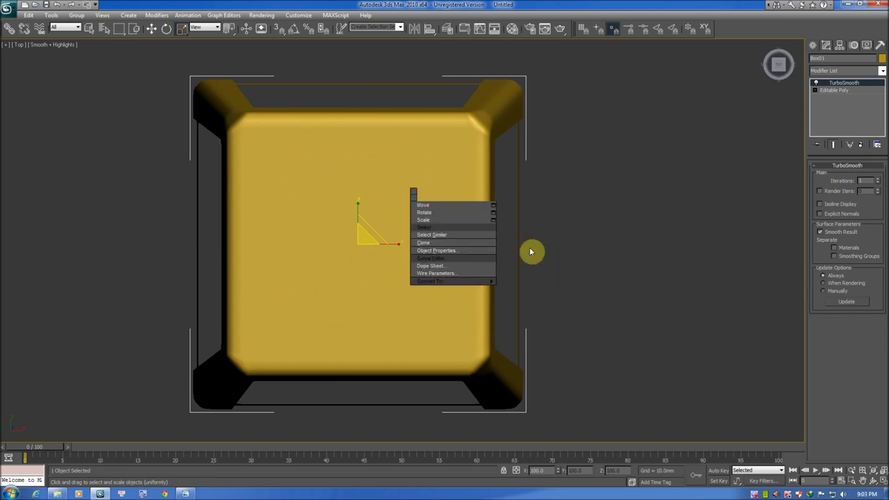
- Convert the stool into a single Editable Poly
{"action": "key", "text": "F4"}
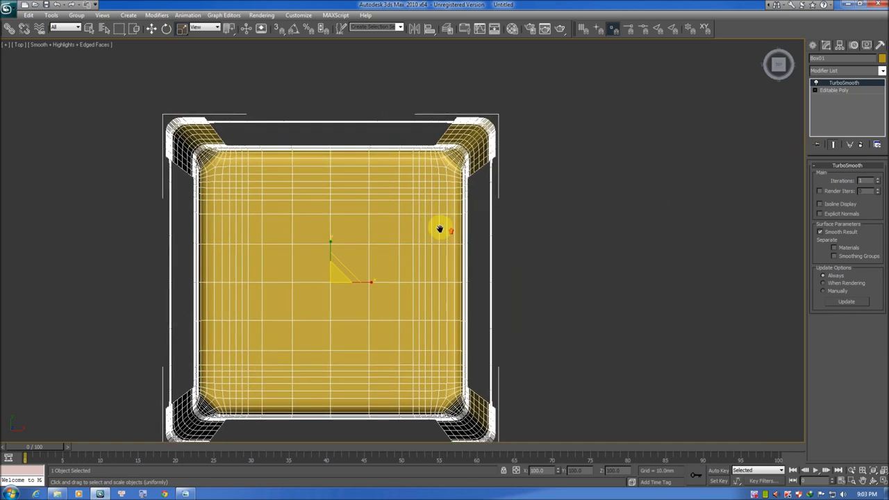
{"action": "scroll", "coordinate": [437, 228], "scroll_direction": "up", "scroll_amount": 2}
{"action": "right_click", "coordinate": [430, 227]}
{"action": "left_click", "coordinate": [567, 328]}
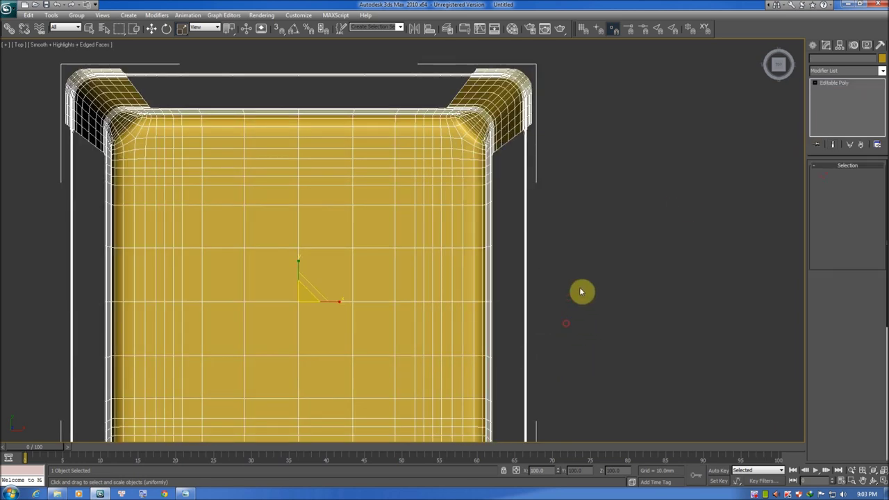
{"action": "scroll", "coordinate": [580, 292], "scroll_direction": "up", "scroll_amount": 1}
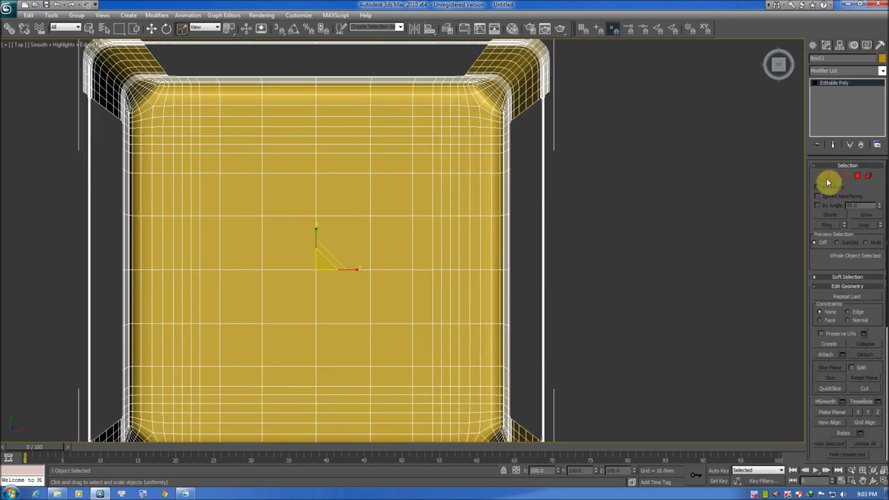
- Select four vertices around the seat centre and connect them with diagonal edges
{"action": "left_click", "coordinate": [825, 178]}
{"action": "scroll", "coordinate": [348, 254], "scroll_direction": "up", "scroll_amount": 1}
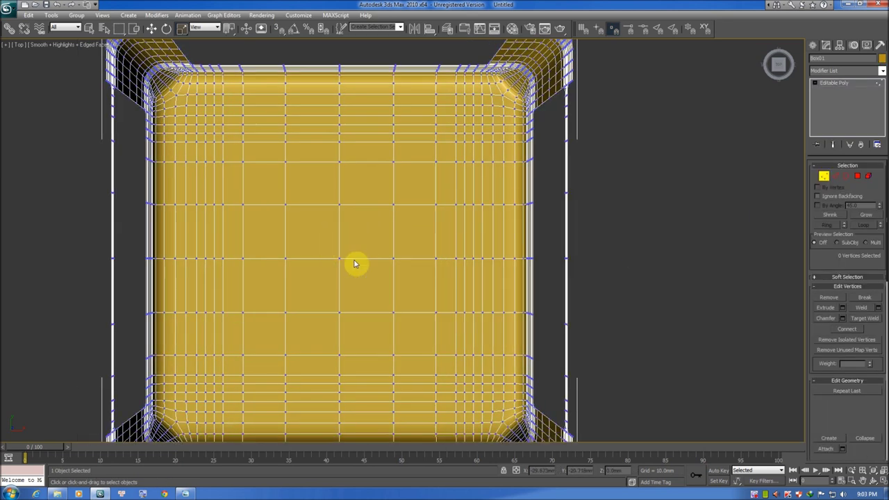
{"action": "left_click", "coordinate": [272, 193]}
{"action": "left_click_drag", "start_coordinate": [327, 247], "coordinate": [373, 297], "text": "ctrl"}
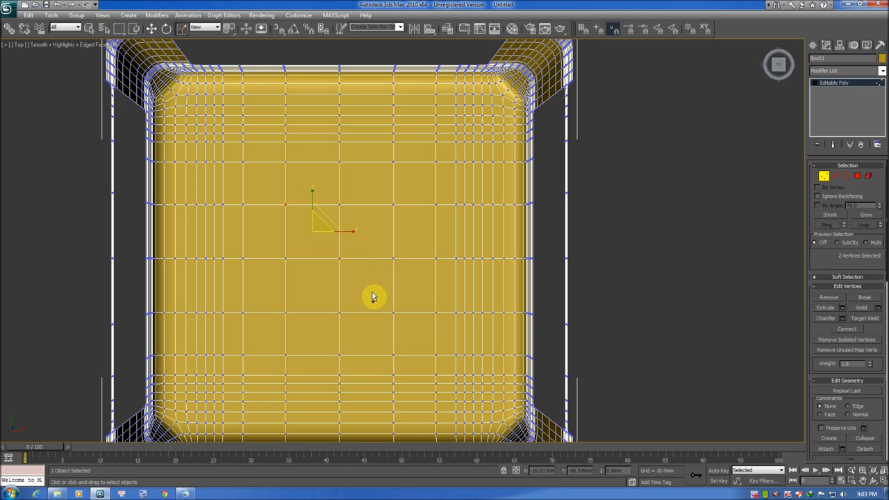
{"action": "left_click_drag", "start_coordinate": [406, 332], "coordinate": [407, 332], "text": "ctrl"}
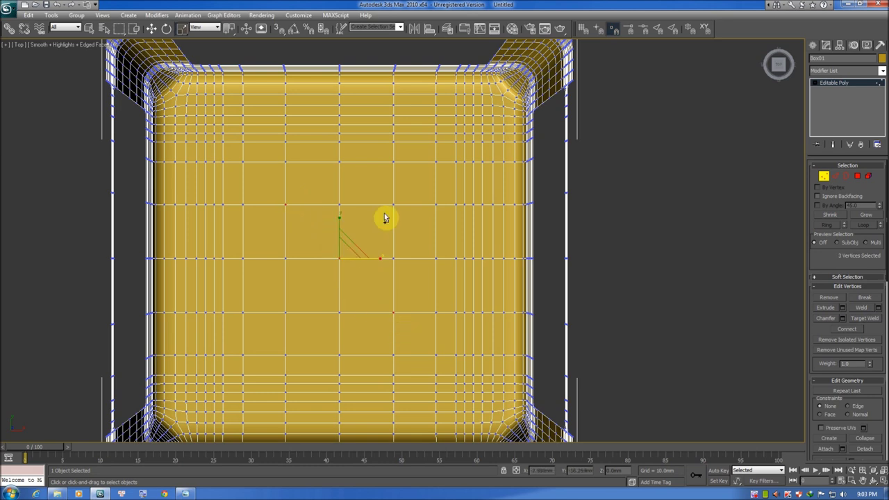
{"action": "left_click_drag", "start_coordinate": [402, 226], "coordinate": [402, 227], "text": "ctrl"}
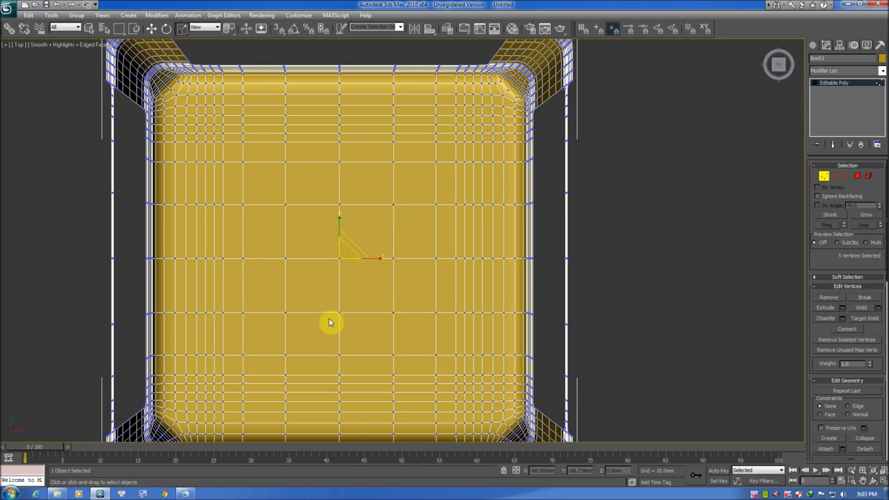
{"action": "left_click", "coordinate": [858, 335]}
- Chamfer the centre seat vertex into a small eight-sided ring of vertices
{"action": "left_click", "coordinate": [318, 249]}
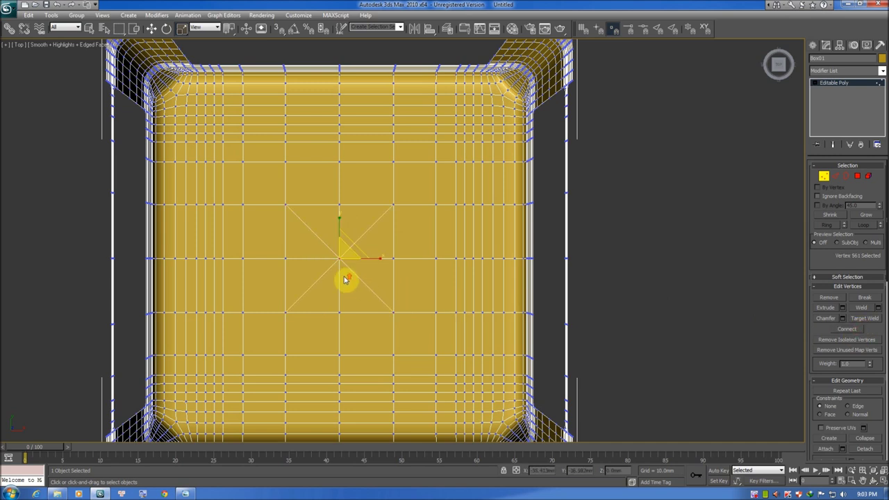
{"action": "scroll", "coordinate": [345, 280], "scroll_direction": "up", "scroll_amount": 2}
{"action": "scroll", "coordinate": [402, 257], "scroll_direction": "up", "scroll_amount": 1}
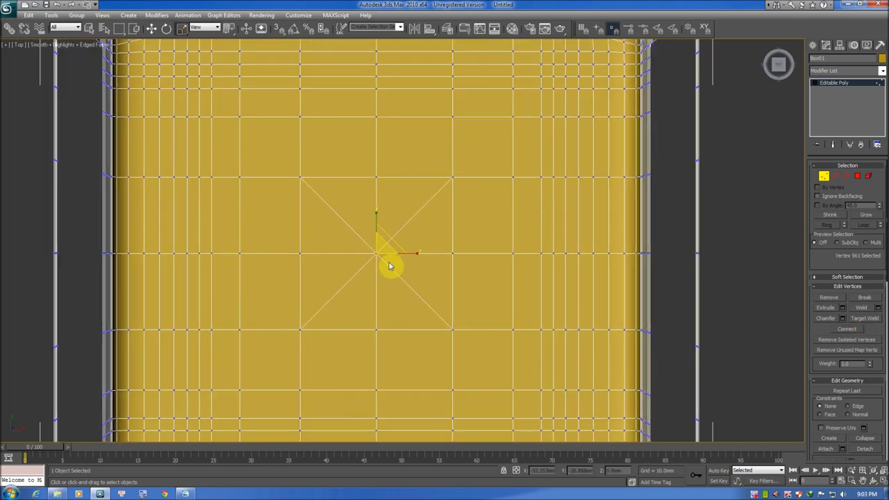
{"action": "right_click", "coordinate": [381, 263]}
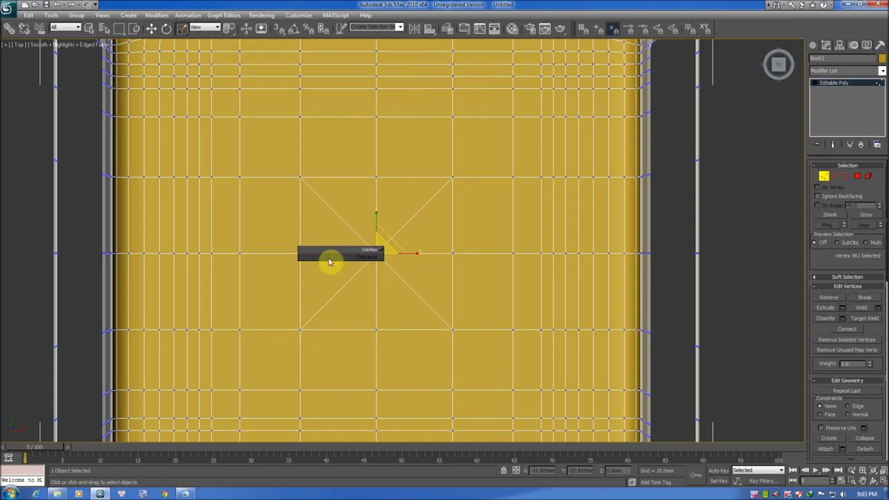
{"action": "left_click", "coordinate": [843, 318]}
{"action": "scroll", "coordinate": [389, 258], "scroll_direction": "up", "scroll_amount": 3}
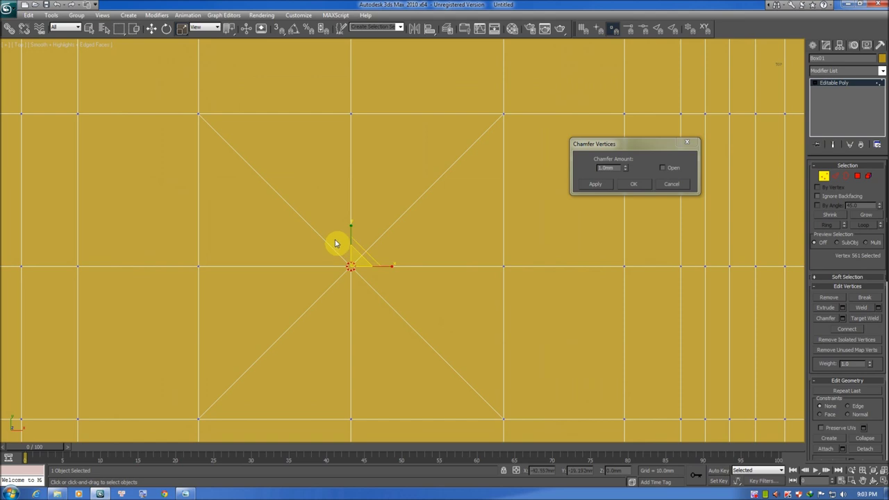
{"action": "mouse_move", "coordinate": [629, 171]}
{"action": "left_mouse_down"}
{"action": "mouse_move", "coordinate": [627, 448]}
{"action": "mouse_move", "coordinate": [624, 355]}
{"action": "left_mouse_up"}
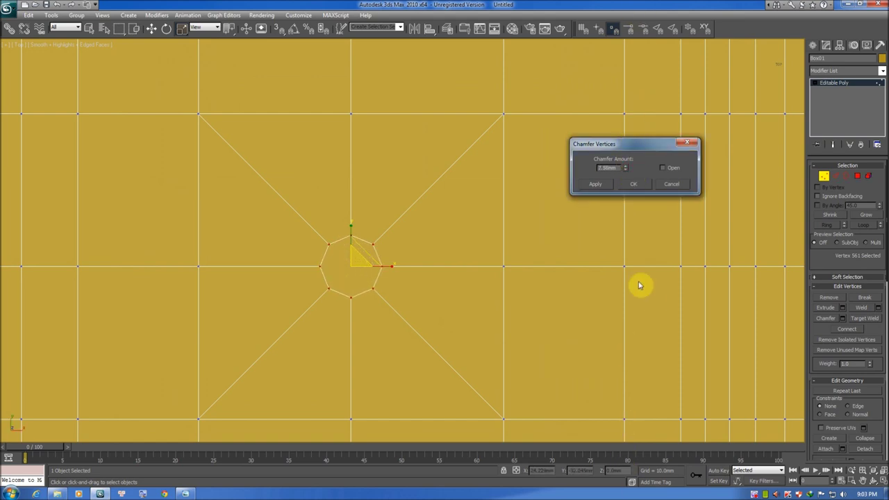
{"action": "left_click", "coordinate": [644, 185]}
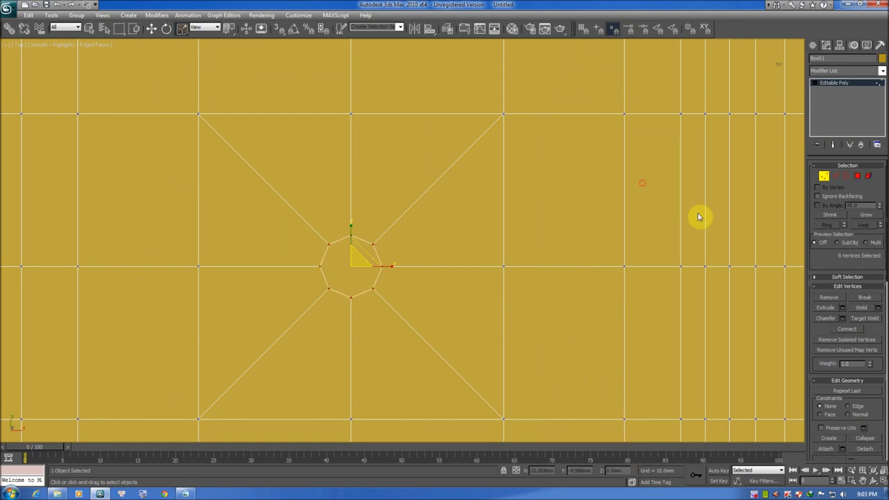
{"action": "left_click", "coordinate": [859, 178]}
{"action": "left_click", "coordinate": [372, 263]}
{"action": "scroll", "coordinate": [377, 256], "scroll_direction": "down", "scroll_amount": 3}
{"action": "key", "text": "Delete"}
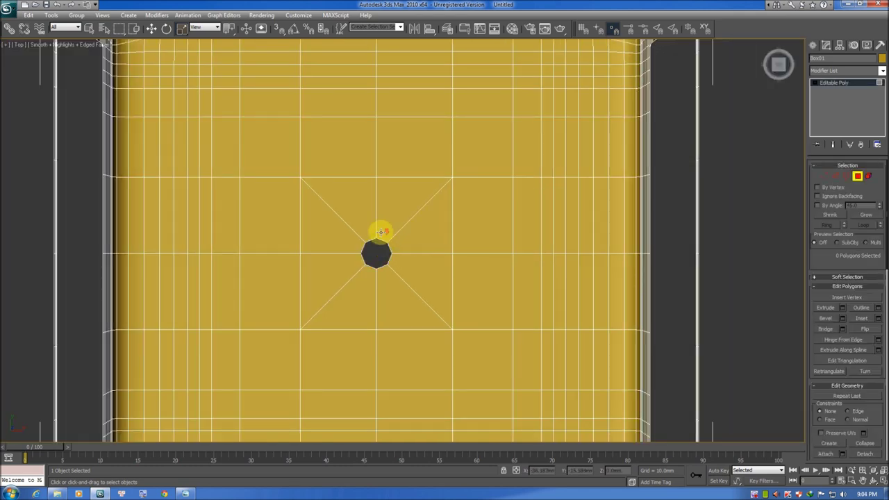
{"action": "scroll", "coordinate": [368, 232], "scroll_direction": "down", "scroll_amount": 3}
{"action": "scroll", "coordinate": [444, 189], "scroll_direction": "up", "scroll_amount": 5}
{"action": "mouse_move", "coordinate": [411, 258]}
{"action": "middle_mouse_down", "text": "alt"}
{"action": "mouse_move", "coordinate": [396, 204]}
{"action": "mouse_move", "coordinate": [357, 264]}
{"action": "mouse_move", "coordinate": [409, 244]}
{"action": "mouse_move", "coordinate": [554, 220]}
{"action": "middle_mouse_up", "text": "alt"}
{"action": "left_click", "coordinate": [846, 177]}
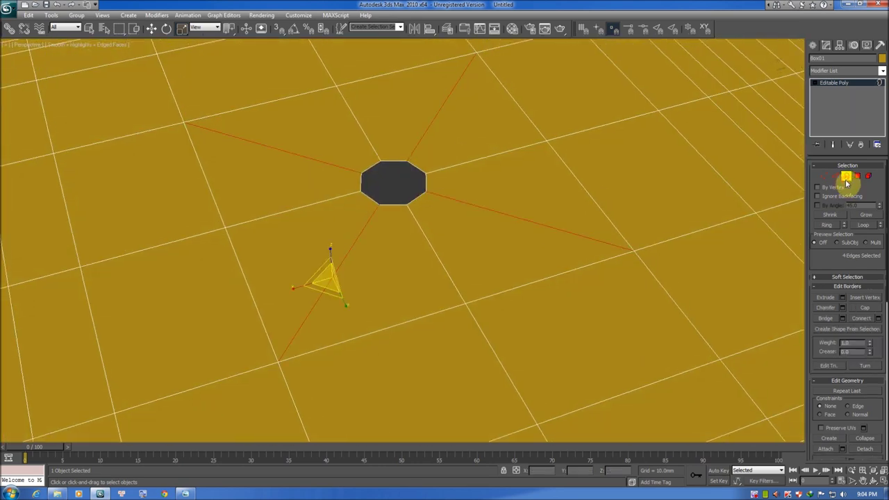
{"action": "left_click", "coordinate": [409, 202]}
{"action": "middle_click_drag", "start_coordinate": [421, 208], "coordinate": [378, 201], "text": "alt"}
{"action": "key", "text": "w"}
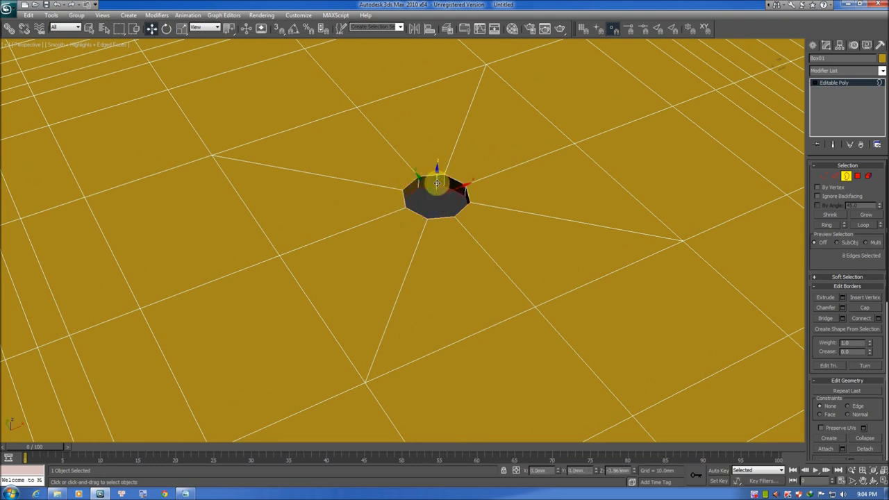
{"action": "left_click_drag", "start_coordinate": [437, 180], "coordinate": [454, 166]}
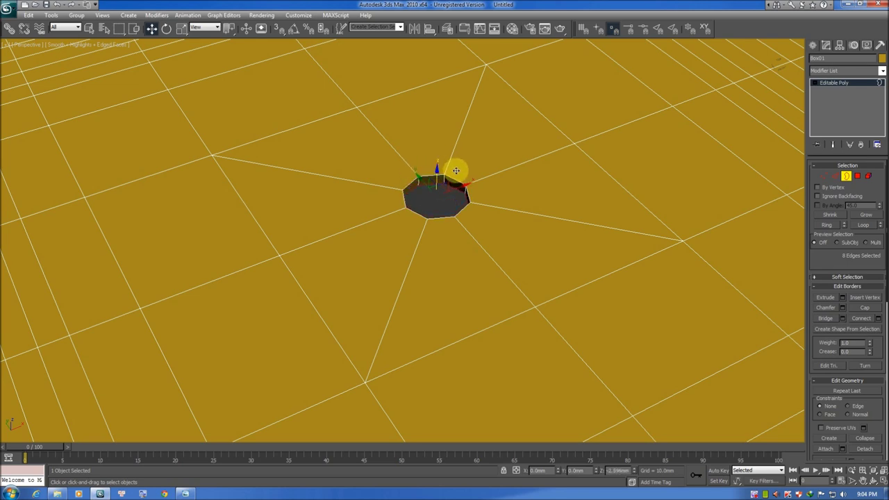
{"action": "scroll", "coordinate": [451, 192], "scroll_direction": "up", "scroll_amount": 5}
{"action": "scroll", "coordinate": [413, 332], "scroll_direction": "down", "scroll_amount": 5}
{"action": "middle_click_drag", "start_coordinate": [413, 331], "coordinate": [380, 241]}
{"action": "key", "text": "shift+z"}
{"action": "key", "text": "shift+z"}
{"action": "key", "text": "shift+z"}
{"action": "key", "text": "shift+z"}
{"action": "left_click", "coordinate": [419, 238]}
{"action": "key", "text": "shift+z"}
{"action": "key", "text": "shift+z"}
{"action": "key", "text": "shift+z"}
{"action": "key", "text": "shift+z"}
{"action": "key", "text": "shift+z"}
{"action": "key", "text": "shift+z"}
{"action": "key", "text": "shift+z"}
{"action": "key", "text": "shift+z"}
{"action": "key", "text": "shift+z"}
{"action": "key", "text": "shift+z"}
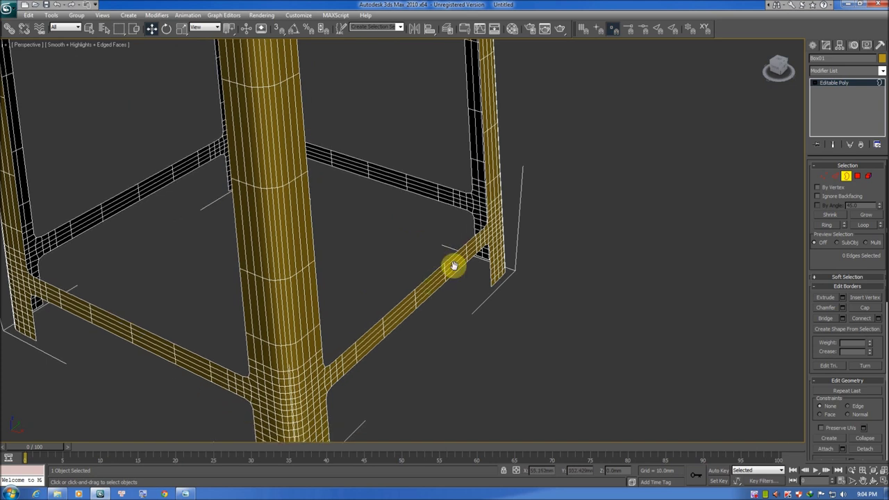
{"action": "key", "text": "alt+Tab"}
{"action": "scroll", "coordinate": [542, 250], "scroll_direction": "up", "scroll_amount": 3}
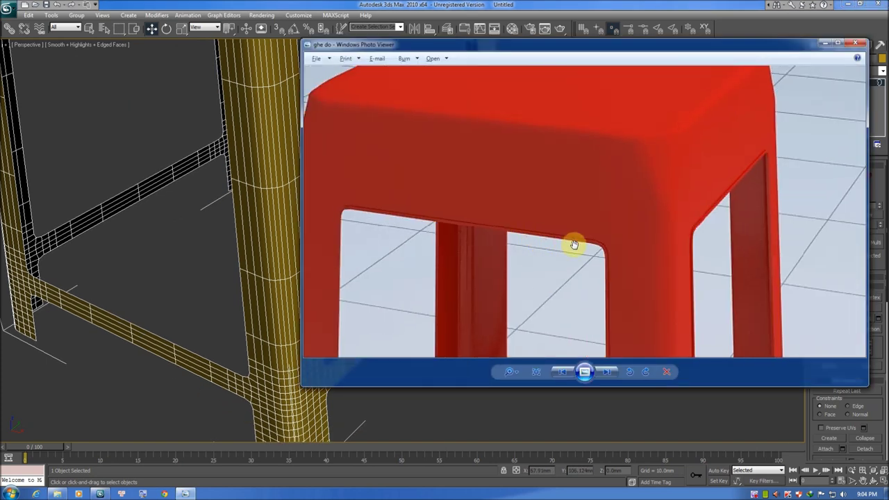
{"action": "left_click_drag", "start_coordinate": [444, 237], "coordinate": [525, 219]}
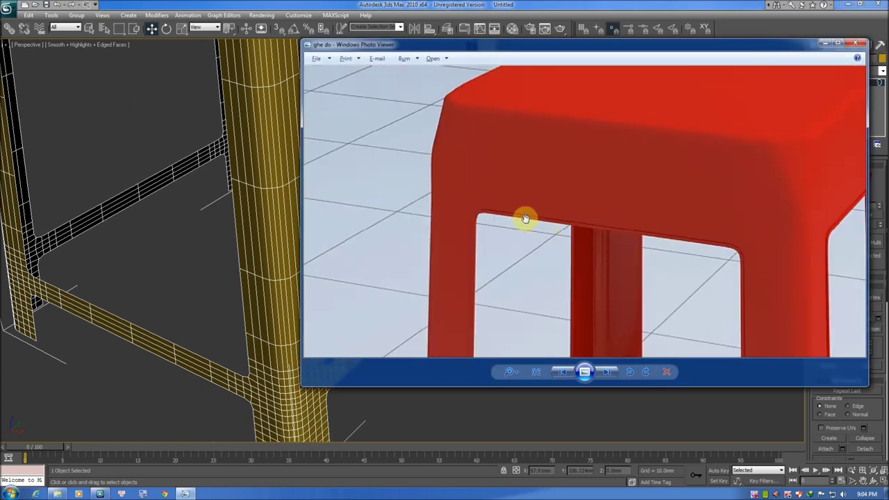
{"action": "left_click_drag", "start_coordinate": [757, 278], "coordinate": [727, 274]}
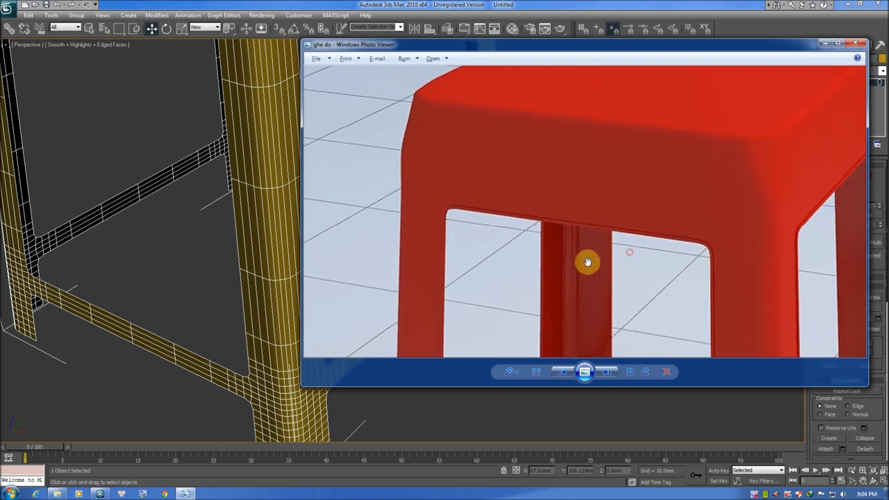
{"action": "key", "text": "alt+Tab"}
{"action": "key", "text": "shift+y"}
{"action": "key", "text": "shift+y"}
{"action": "scroll", "coordinate": [544, 248], "scroll_direction": "down", "scroll_amount": 4}
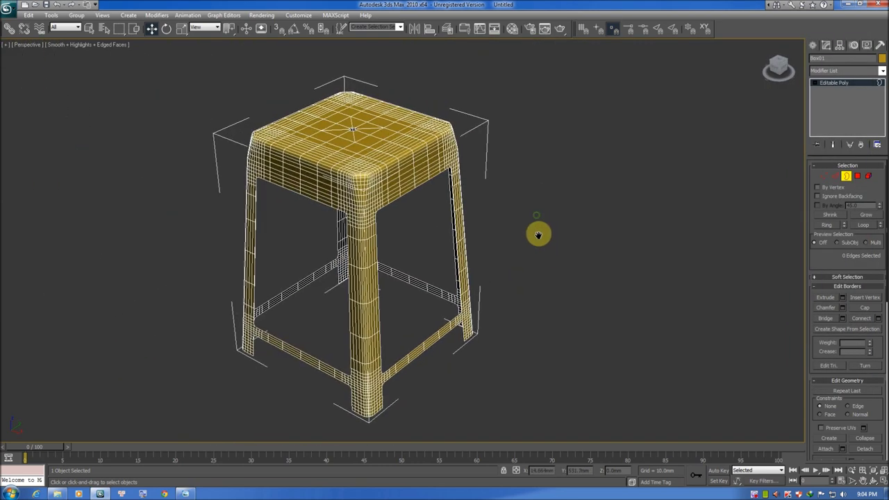
- In wireframe, box-select the border edges around the stool's open sides
{"action": "key", "text": "F3"}
{"action": "left_click_drag", "start_coordinate": [520, 252], "coordinate": [169, 397]}
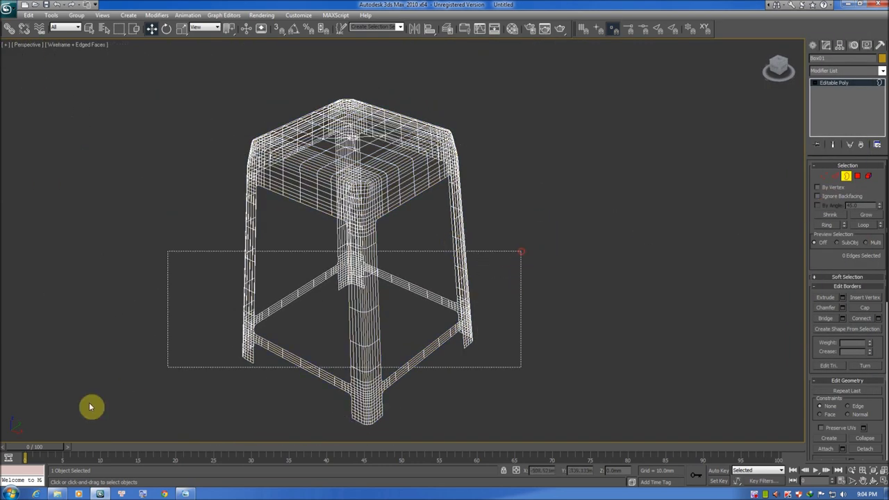
{"action": "middle_click_drag", "start_coordinate": [173, 382], "coordinate": [274, 338], "text": "alt"}
{"action": "key", "text": "F3"}
{"action": "mouse_move", "coordinate": [318, 312]}
{"action": "middle_mouse_down", "text": "alt"}
{"action": "mouse_move", "coordinate": [341, 279]}
{"action": "mouse_move", "coordinate": [389, 275]}
{"action": "mouse_move", "coordinate": [341, 292]}
{"action": "mouse_move", "coordinate": [388, 218]}
{"action": "middle_mouse_up", "text": "alt"}
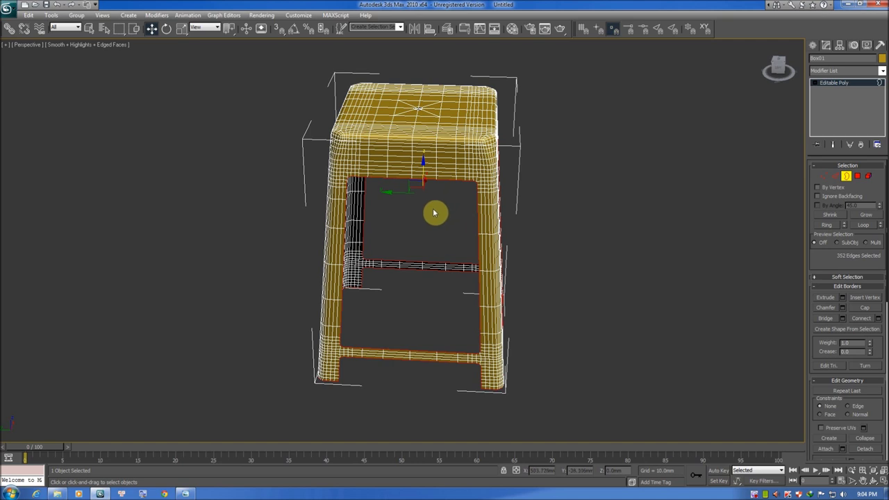
{"action": "scroll", "coordinate": [417, 275], "scroll_direction": "up", "scroll_amount": 3}
{"action": "scroll", "coordinate": [400, 256], "scroll_direction": "down", "scroll_amount": 3}
{"action": "middle_click_drag", "start_coordinate": [395, 236], "coordinate": [382, 207], "text": "alt"}
{"action": "middle_click_drag", "start_coordinate": [441, 199], "coordinate": [427, 196], "text": "alt"}
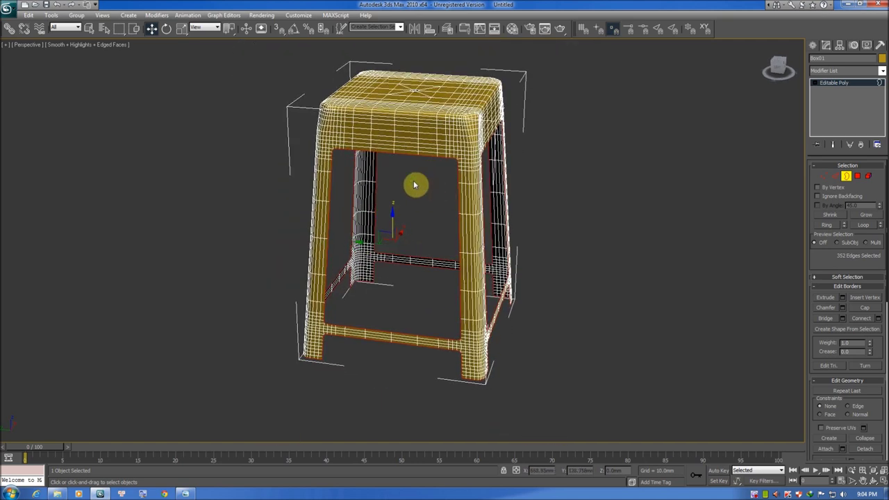
{"action": "mouse_move", "coordinate": [430, 264]}
{"action": "middle_mouse_down", "text": "alt"}
{"action": "mouse_move", "coordinate": [397, 230]}
{"action": "mouse_move", "coordinate": [440, 190]}
{"action": "mouse_move", "coordinate": [433, 196]}
{"action": "mouse_move", "coordinate": [432, 183]}
{"action": "middle_mouse_up", "text": "alt"}
{"action": "scroll", "coordinate": [432, 183], "scroll_direction": "up", "scroll_amount": 3}
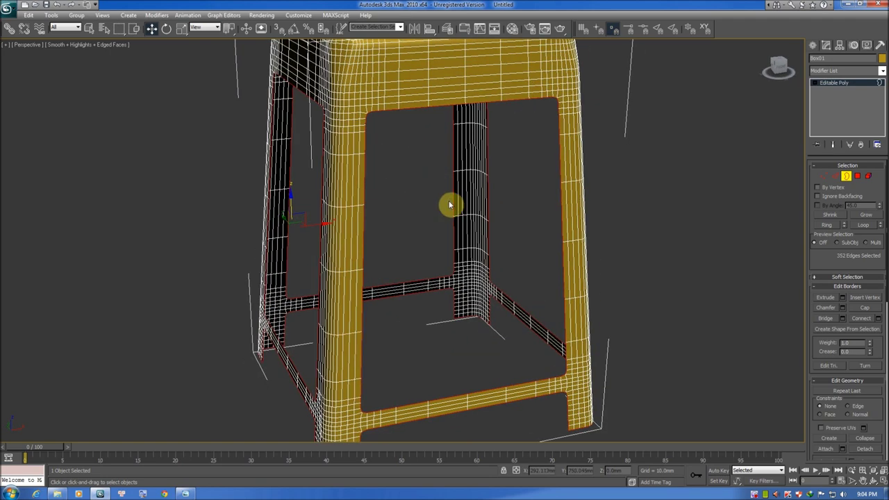
{"action": "scroll", "coordinate": [840, 282], "scroll_direction": "down", "scroll_amount": 2}
{"action": "scroll", "coordinate": [844, 239], "scroll_direction": "down", "scroll_amount": 2}
{"action": "scroll", "coordinate": [843, 294], "scroll_direction": "down", "scroll_amount": 2}
- Extrude the selected border edges with Height 2.0mm and Base Width 0.0mm
{"action": "right_click", "coordinate": [481, 219]}
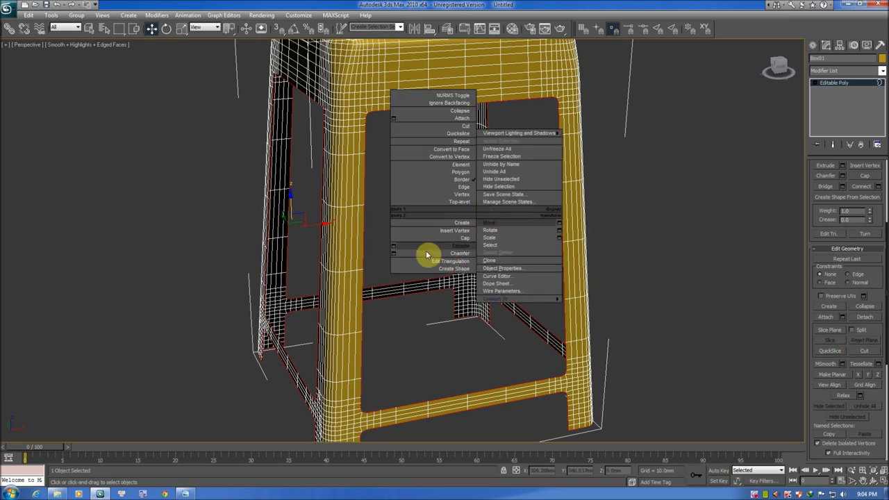
{"action": "left_click", "coordinate": [393, 247]}
{"action": "mouse_move", "coordinate": [396, 238]}
{"action": "middle_mouse_down", "text": "alt"}
{"action": "mouse_move", "coordinate": [417, 215]}
{"action": "mouse_move", "coordinate": [375, 235]}
{"action": "middle_mouse_up", "text": "alt"}
{"action": "scroll", "coordinate": [375, 234], "scroll_direction": "up", "scroll_amount": 3}
{"action": "scroll", "coordinate": [401, 204], "scroll_direction": "up", "scroll_amount": 3}
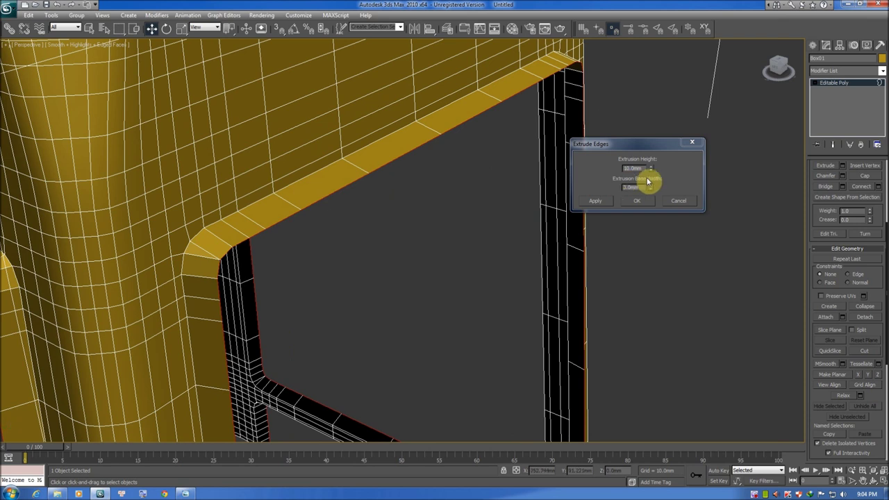
{"action": "left_click_drag", "start_coordinate": [654, 191], "coordinate": [647, 389]}
{"action": "left_click_drag", "start_coordinate": [654, 174], "coordinate": [659, 208]}
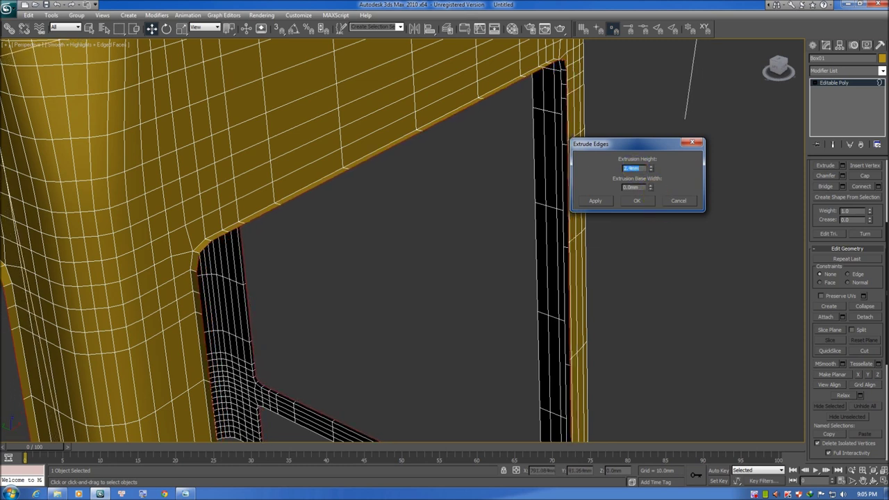
{"action": "left_click", "coordinate": [631, 169]}
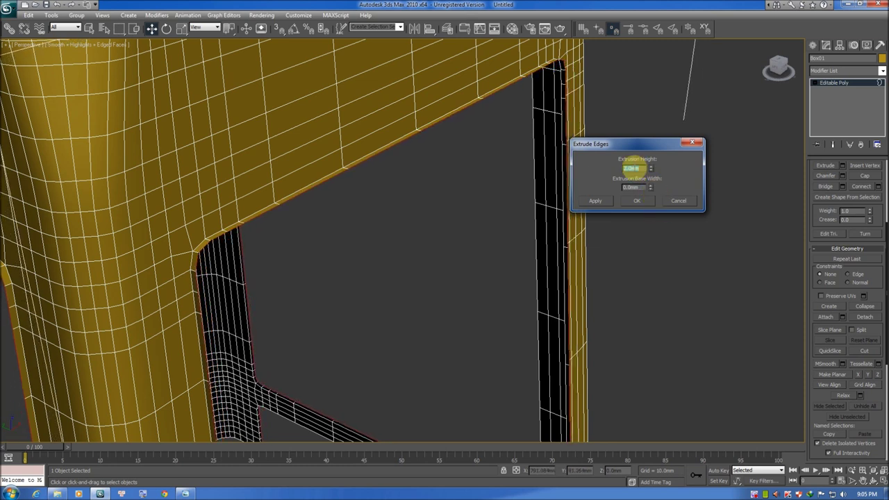
{"action": "left_click", "coordinate": [635, 201]}
{"action": "scroll", "coordinate": [611, 181], "scroll_direction": "down", "scroll_amount": 5}
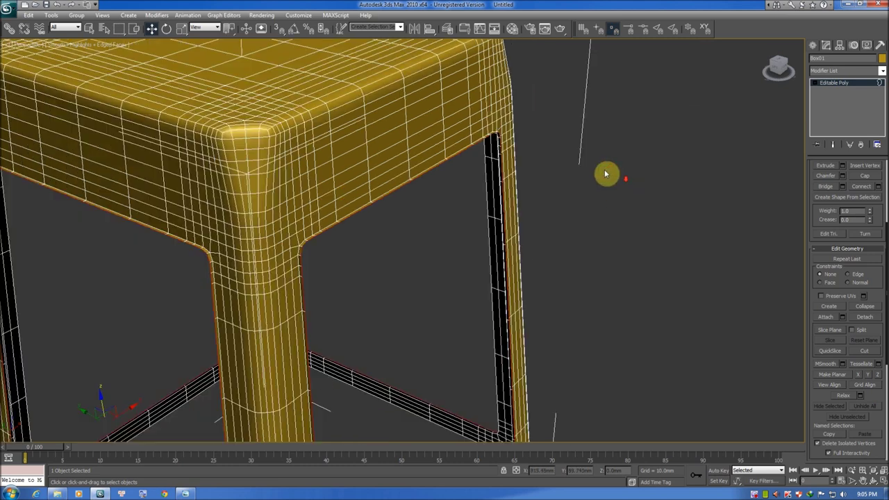
- Leave edge level, hide edged faces, and reselect the stool
{"action": "scroll", "coordinate": [605, 175], "scroll_direction": "down", "scroll_amount": 3}
{"action": "left_click", "coordinate": [850, 91]}
{"action": "left_click", "coordinate": [487, 232]}
{"action": "mouse_move", "coordinate": [487, 232]}
{"action": "middle_mouse_down", "text": "alt"}
{"action": "mouse_move", "coordinate": [454, 225]}
{"action": "mouse_move", "coordinate": [391, 246]}
{"action": "mouse_move", "coordinate": [371, 123]}
{"action": "middle_mouse_up", "text": "alt"}
{"action": "key", "text": "F4"}
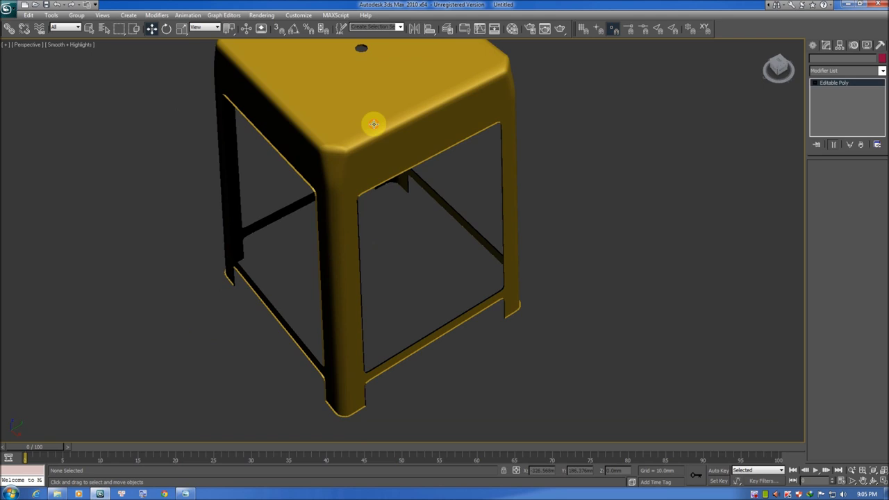
{"action": "left_click", "coordinate": [381, 224]}
{"action": "middle_click_drag", "start_coordinate": [381, 224], "coordinate": [486, 229], "text": "alt"}
- Try adding an Affect Region modifier to the stool
{"action": "left_click", "coordinate": [863, 73]}
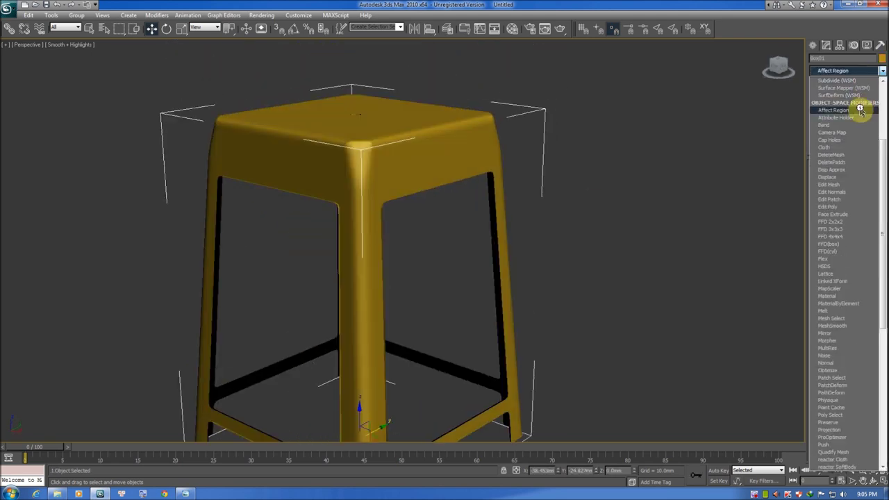
{"action": "left_click", "coordinate": [862, 110]}
{"action": "key", "text": "F4"}
{"action": "left_click", "coordinate": [853, 73]}
{"action": "middle_click_drag", "start_coordinate": [627, 149], "coordinate": [437, 195], "text": "alt"}
{"action": "left_click", "coordinate": [581, 157]}
- Reselect the stool and delete the Affect Region modifier from the stack
{"action": "scroll", "coordinate": [438, 193], "scroll_direction": "up", "scroll_amount": 2}
{"action": "scroll", "coordinate": [445, 192], "scroll_direction": "up", "scroll_amount": 1}
{"action": "scroll", "coordinate": [407, 191], "scroll_direction": "up", "scroll_amount": 1}
{"action": "scroll", "coordinate": [398, 188], "scroll_direction": "up", "scroll_amount": 2}
{"action": "scroll", "coordinate": [374, 176], "scroll_direction": "up", "scroll_amount": 3}
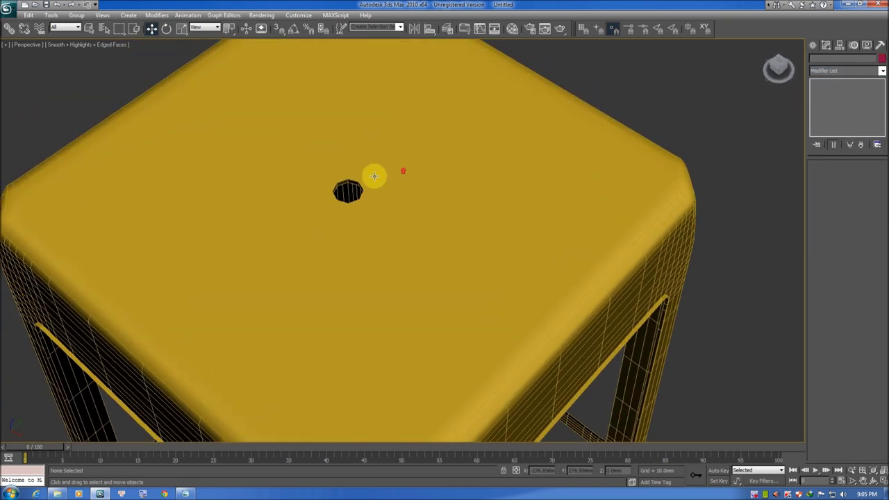
{"action": "scroll", "coordinate": [389, 188], "scroll_direction": "up", "scroll_amount": 2}
{"action": "scroll", "coordinate": [371, 188], "scroll_direction": "up", "scroll_amount": 1}
{"action": "left_click", "coordinate": [366, 186]}
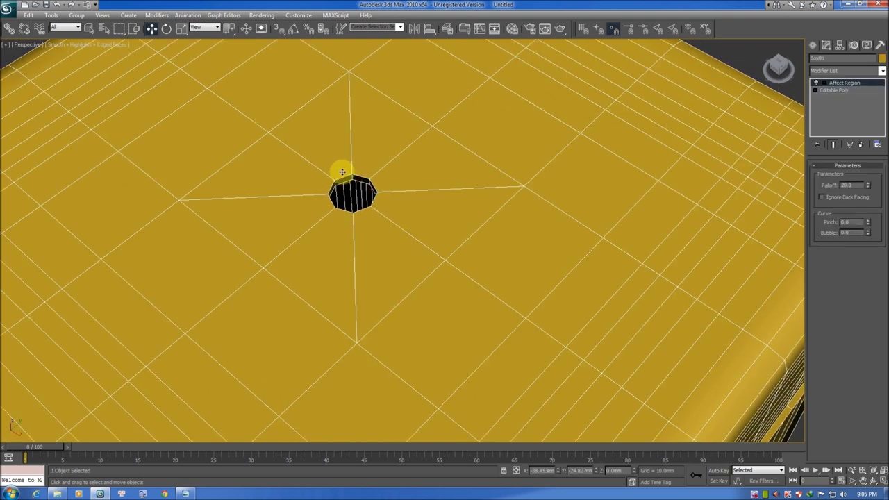
{"action": "scroll", "coordinate": [431, 225], "scroll_direction": "down", "scroll_amount": 5}
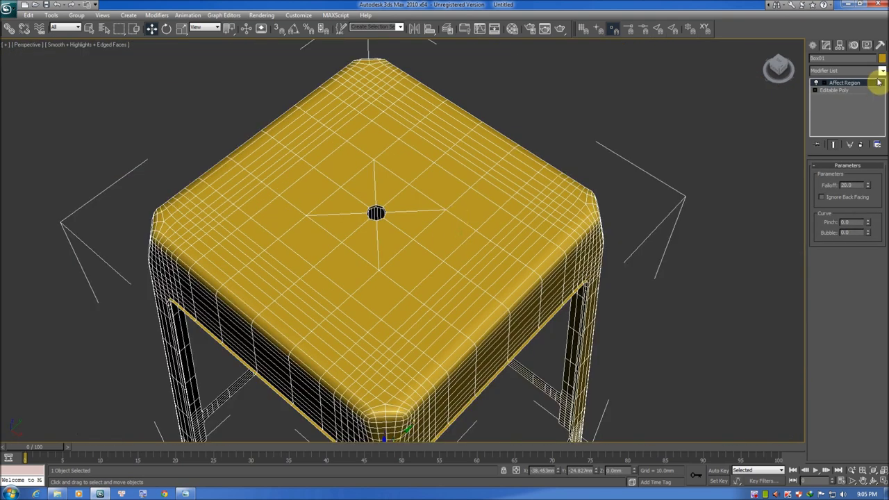
{"action": "left_click", "coordinate": [863, 150]}
- Add TurboSmooth above Editable Poly and inspect the smoothed stool from a low angle
{"action": "left_click", "coordinate": [863, 72]}
{"action": "scroll", "coordinate": [864, 73], "scroll_direction": "down", "scroll_amount": 5}
{"action": "scroll", "coordinate": [835, 266], "scroll_direction": "down", "scroll_amount": 3}
{"action": "left_click", "coordinate": [832, 355]}
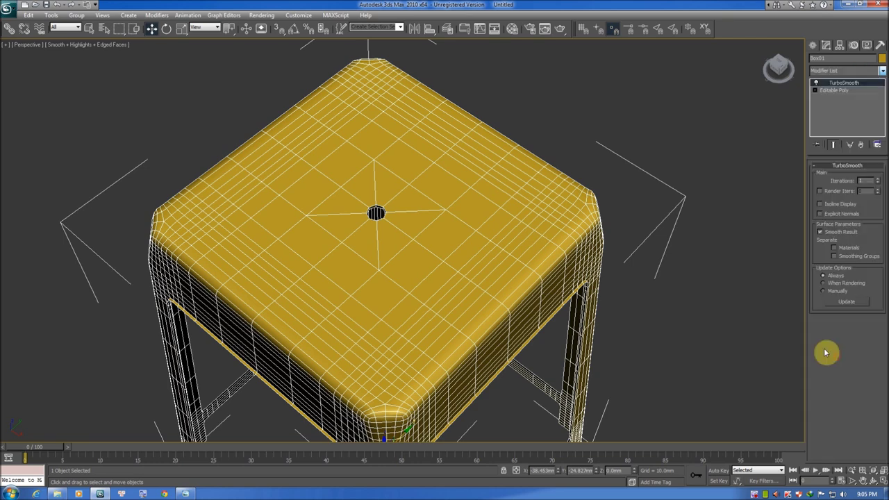
{"action": "left_click", "coordinate": [662, 205]}
{"action": "key", "text": "F4"}
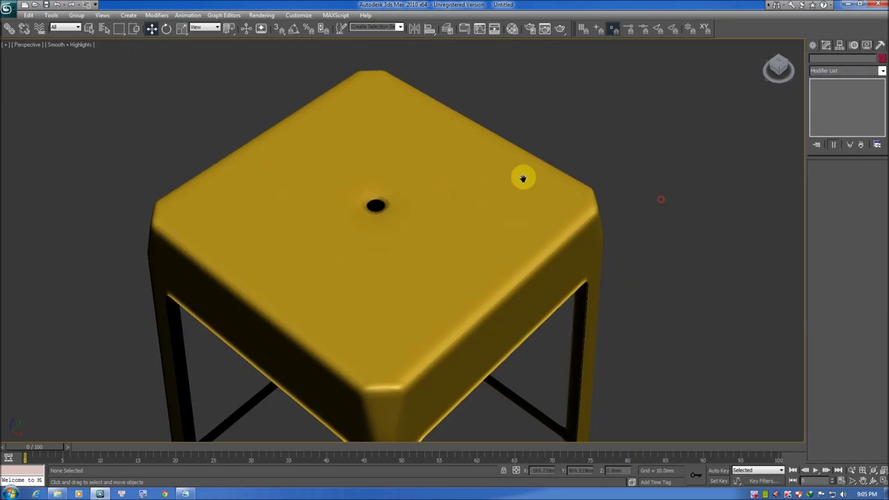
{"action": "middle_click_drag", "start_coordinate": [523, 174], "coordinate": [525, 132], "text": "alt"}
{"action": "middle_click_drag", "start_coordinate": [540, 199], "coordinate": [542, 192], "text": "alt"}
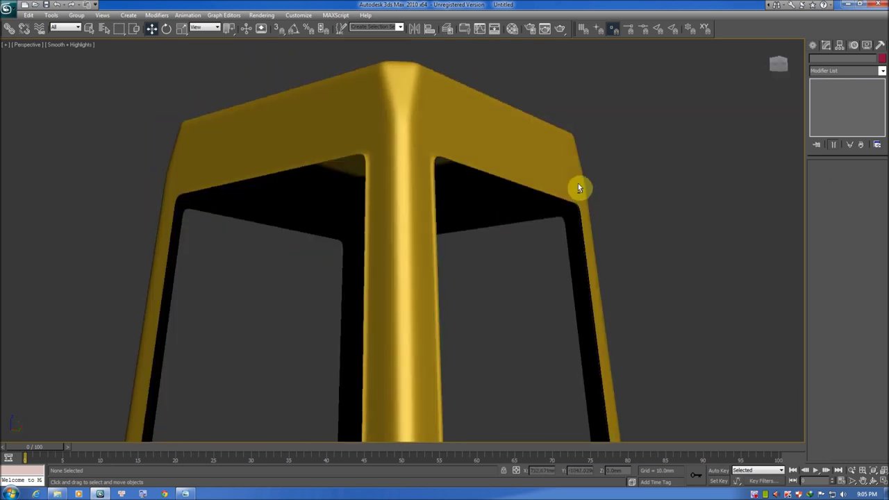
{"action": "left_click", "coordinate": [543, 192]}
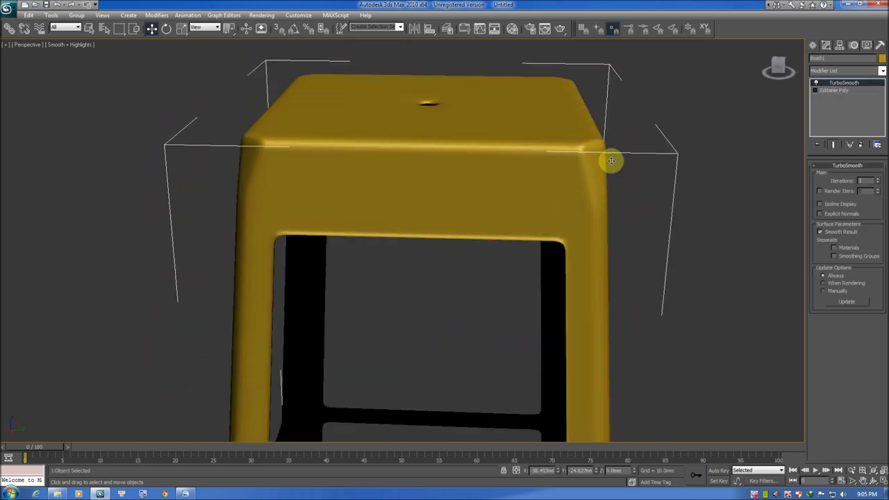
- Add a Shell modifier and raise its Inner Amount to thicken the stool
{"action": "left_click", "coordinate": [863, 71]}
{"action": "scroll", "coordinate": [859, 101], "scroll_direction": "down", "scroll_amount": 5}
{"action": "left_click", "coordinate": [839, 221]}
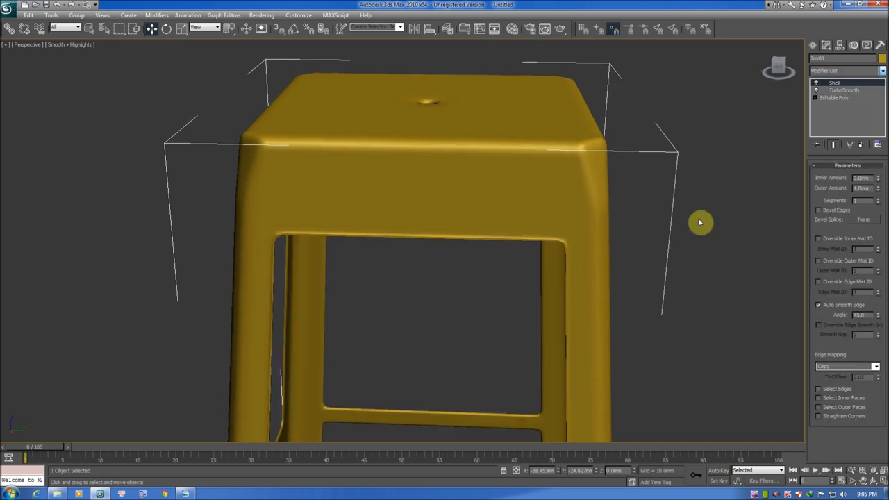
{"action": "mouse_move", "coordinate": [704, 228]}
{"action": "middle_mouse_down", "text": "alt"}
{"action": "mouse_move", "coordinate": [646, 163]}
{"action": "mouse_move", "coordinate": [617, 252]}
{"action": "mouse_move", "coordinate": [609, 220]}
{"action": "mouse_move", "coordinate": [569, 248]}
{"action": "mouse_move", "coordinate": [520, 260]}
{"action": "mouse_move", "coordinate": [494, 292]}
{"action": "mouse_move", "coordinate": [531, 249]}
{"action": "middle_mouse_up", "text": "alt"}
{"action": "scroll", "coordinate": [500, 280], "scroll_direction": "up", "scroll_amount": 3}
{"action": "scroll", "coordinate": [494, 278], "scroll_direction": "up", "scroll_amount": 2}
{"action": "scroll", "coordinate": [494, 277], "scroll_direction": "up", "scroll_amount": 2}
{"action": "middle_click_drag", "start_coordinate": [530, 254], "coordinate": [539, 248], "text": "alt"}
{"action": "mouse_move", "coordinate": [880, 179]}
{"action": "left_mouse_down"}
{"action": "mouse_move", "coordinate": [880, 155]}
{"action": "mouse_move", "coordinate": [873, 179]}
{"action": "mouse_move", "coordinate": [879, 197]}
{"action": "left_mouse_up"}
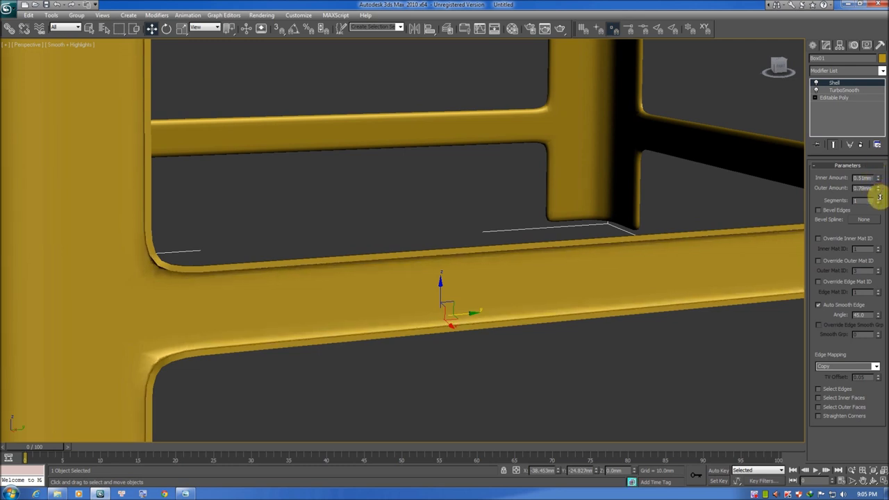
- Deselect the stool, inspect it with edges shown, and render the Perspective view
{"action": "left_click", "coordinate": [719, 192]}
{"action": "scroll", "coordinate": [625, 208], "scroll_direction": "down", "scroll_amount": 5}
{"action": "scroll", "coordinate": [594, 306], "scroll_direction": "down", "scroll_amount": 5}
{"action": "scroll", "coordinate": [555, 285], "scroll_direction": "down", "scroll_amount": 2}
{"action": "key", "text": "F4"}
{"action": "key", "text": "F4"}
{"action": "mouse_move", "coordinate": [412, 188]}
{"action": "middle_mouse_down", "text": "alt"}
{"action": "mouse_move", "coordinate": [459, 193]}
{"action": "mouse_move", "coordinate": [429, 234]}
{"action": "mouse_move", "coordinate": [419, 230]}
{"action": "mouse_move", "coordinate": [453, 226]}
{"action": "middle_mouse_up", "text": "alt"}
{"action": "scroll", "coordinate": [430, 234], "scroll_direction": "up", "scroll_amount": 3}
{"action": "scroll", "coordinate": [453, 227], "scroll_direction": "up", "scroll_amount": 2}
{"action": "key", "text": "shift+q"}
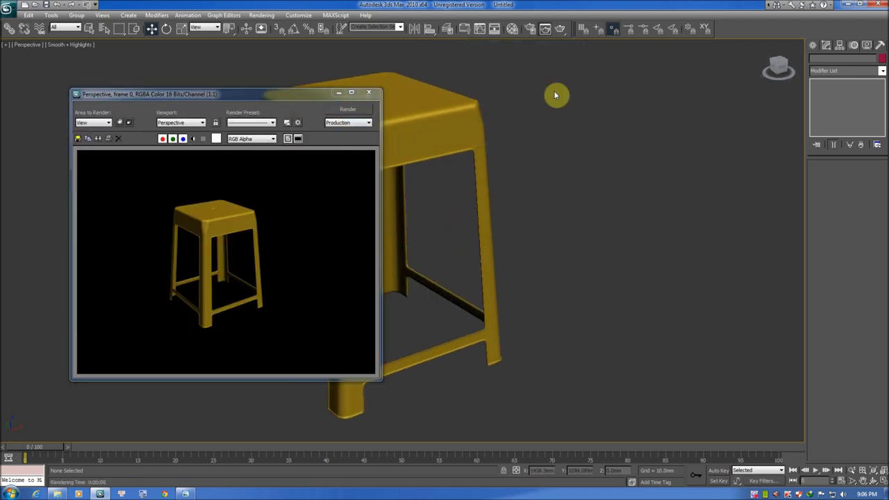
- Move the stool's rendered frame window to the right
{"action": "left_click_drag", "start_coordinate": [276, 100], "coordinate": [580, 92]}
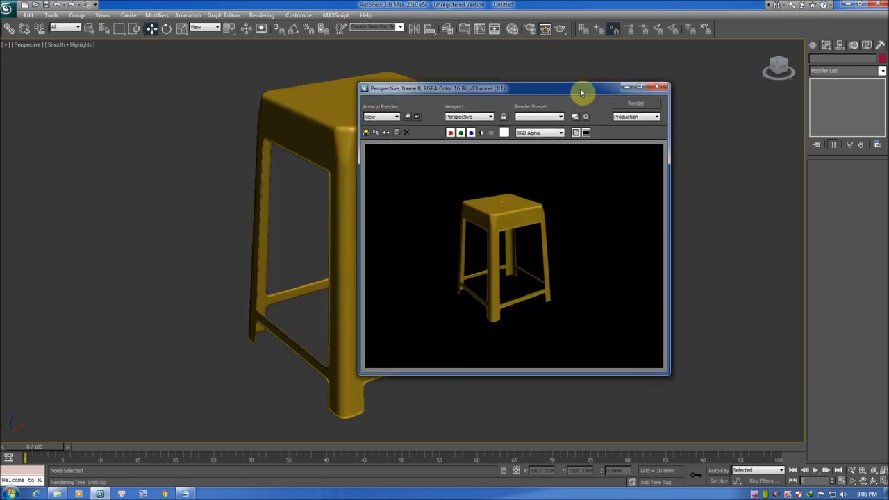
{"action": "right_click", "coordinate": [755, 495]}
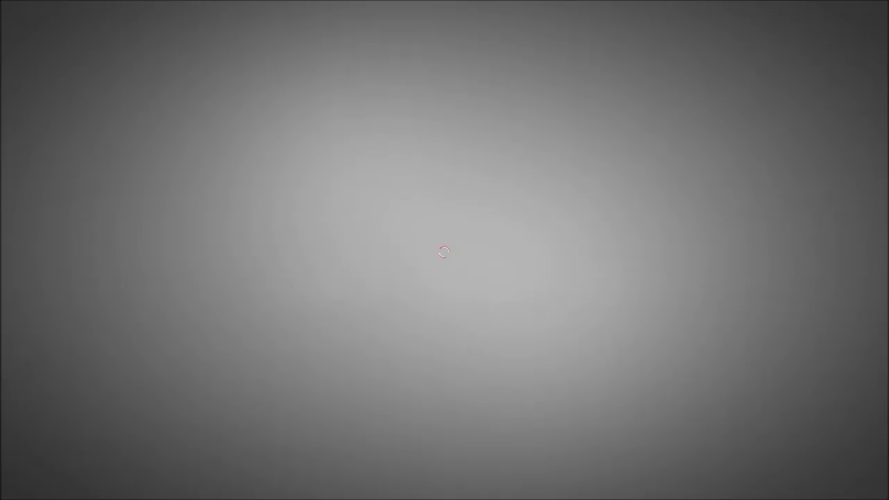